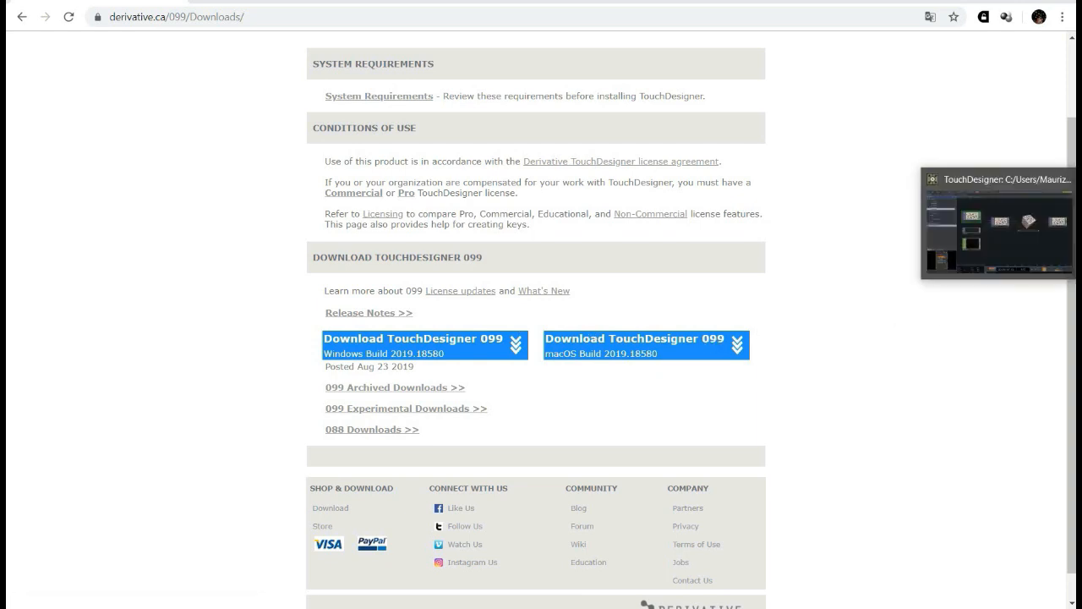
Switch to TouchDesigner, browse its installed samples and open the TDAbleton folder.
left_click(1075, 225)
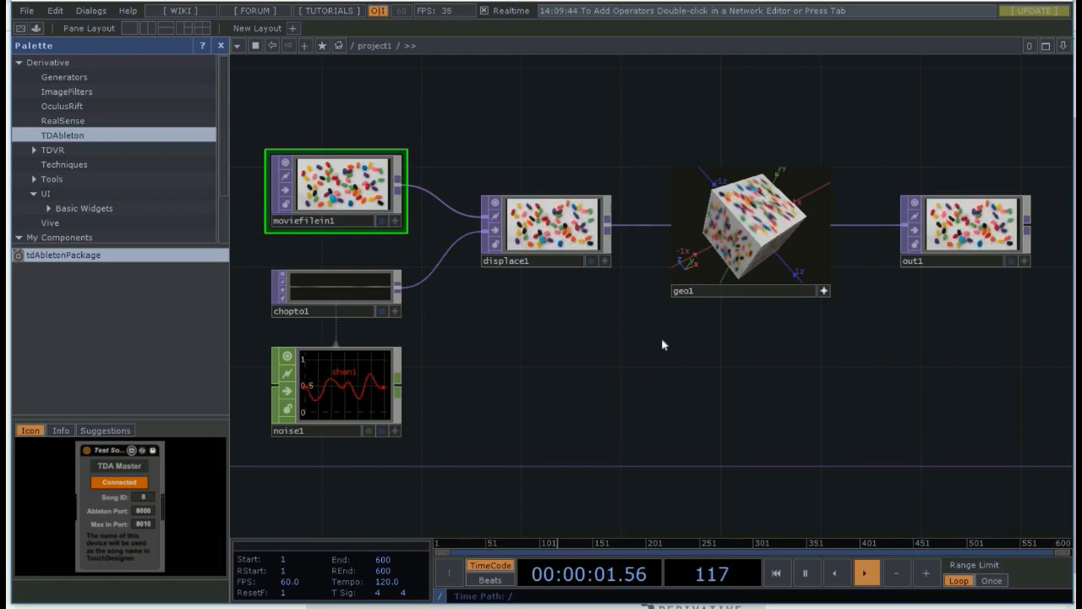
left_click(132, 11)
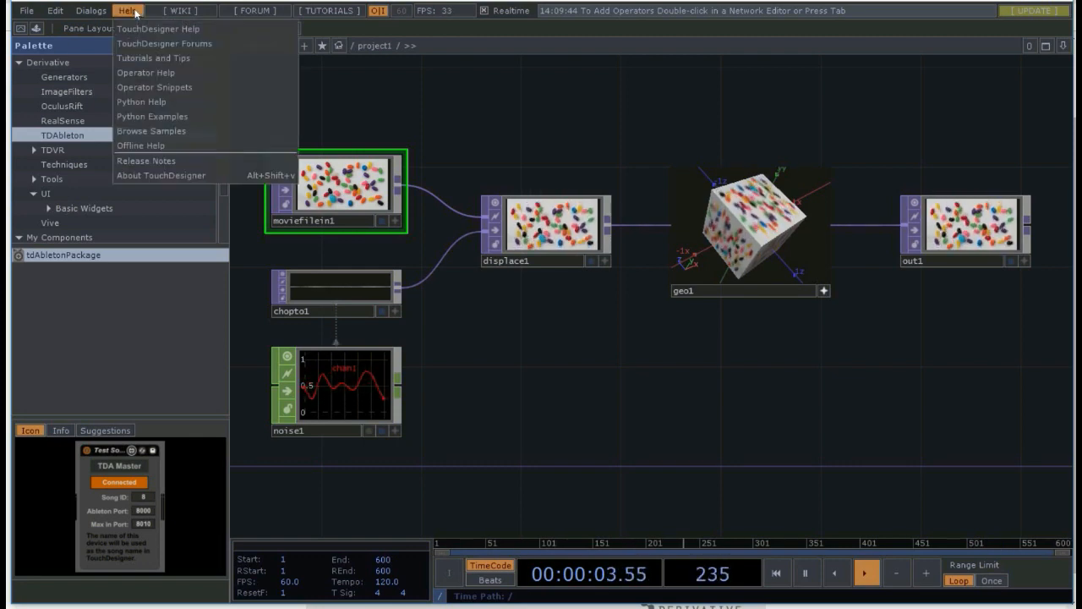
left_click(144, 133)
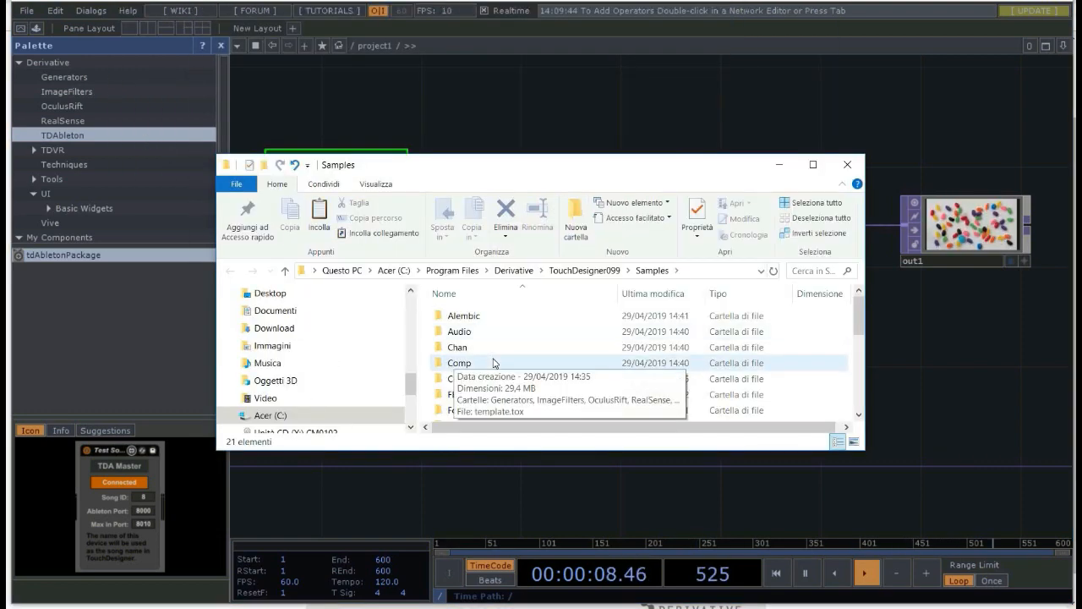
scroll(486, 363, "down", 4)
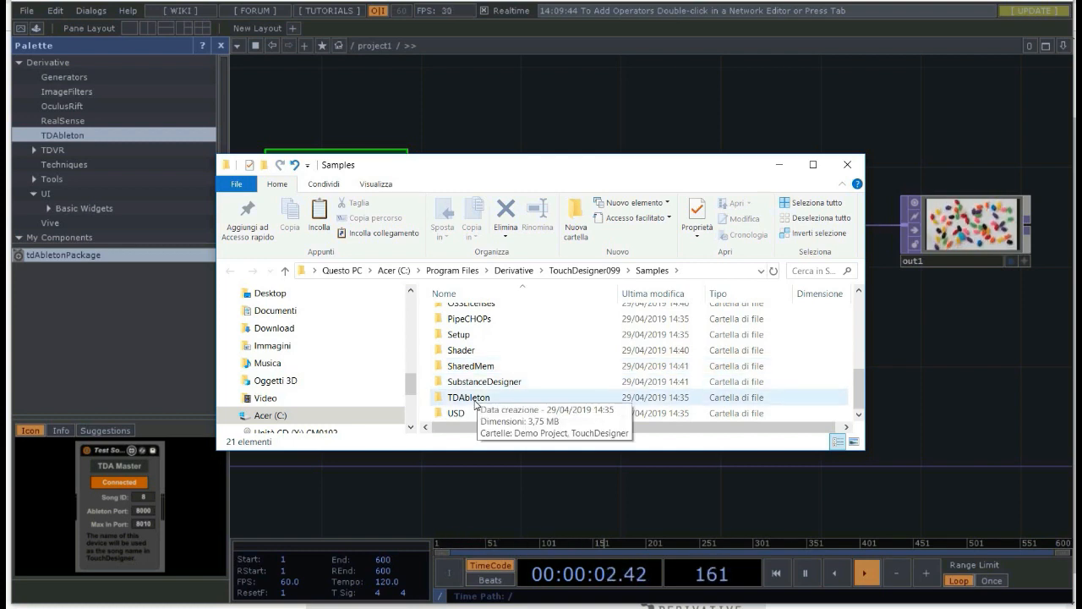
left_click(473, 397)
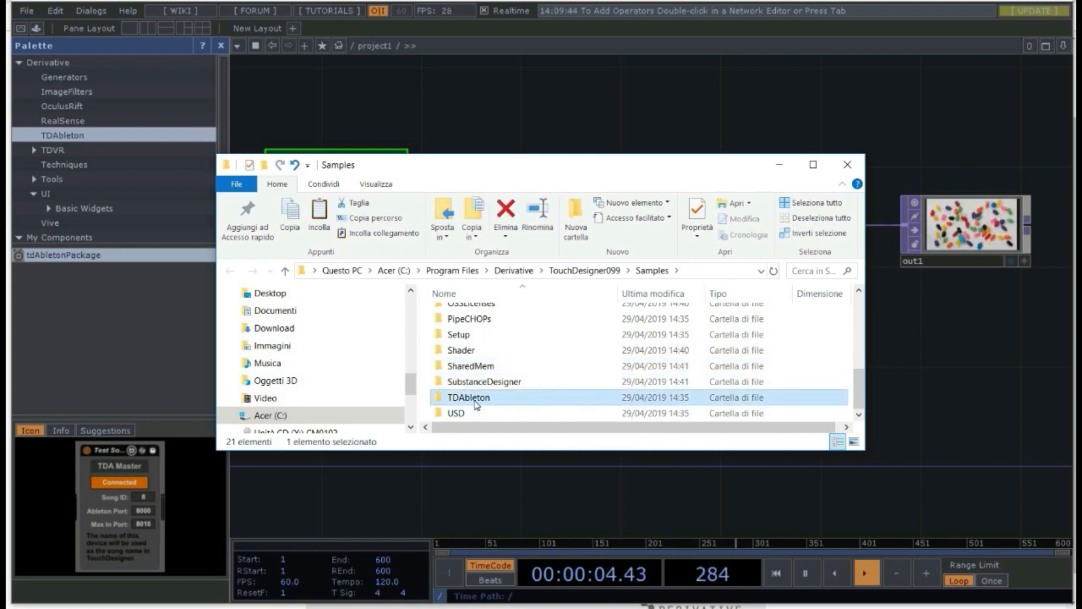
double_click(475, 397)
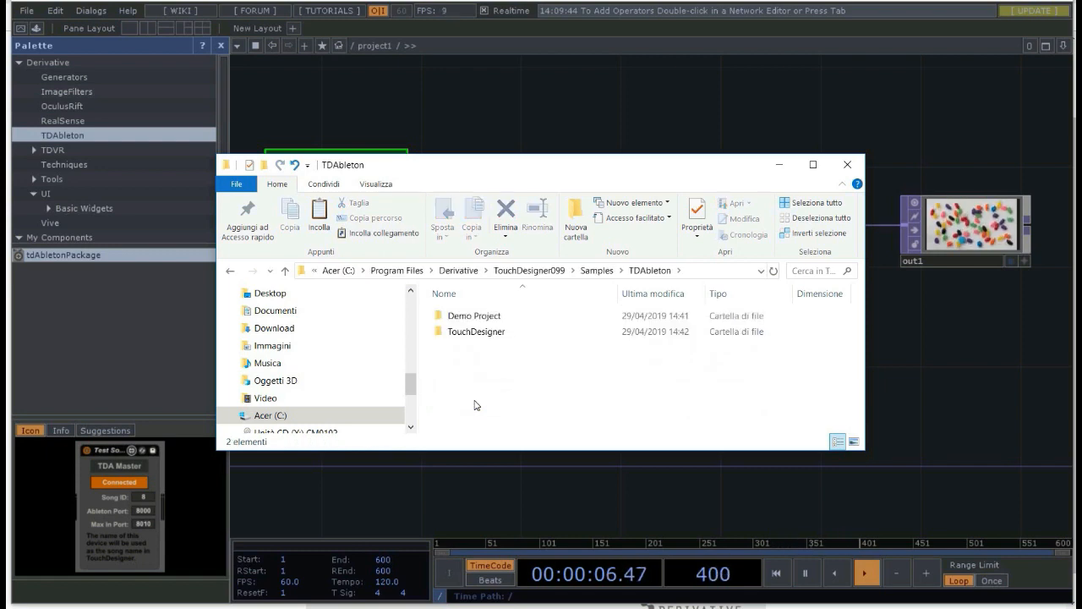
Select the TouchDesigner folder inside the TDAbleton samples and maximize the file window.
left_click_drag(692, 171, 683, 62)
left_click(479, 228)
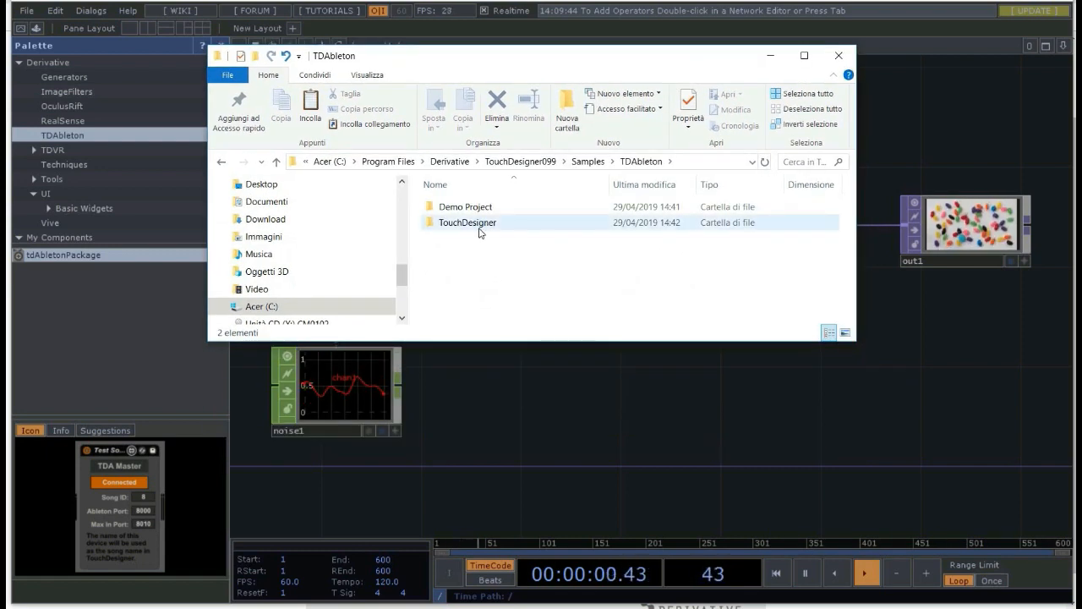
left_click(479, 230)
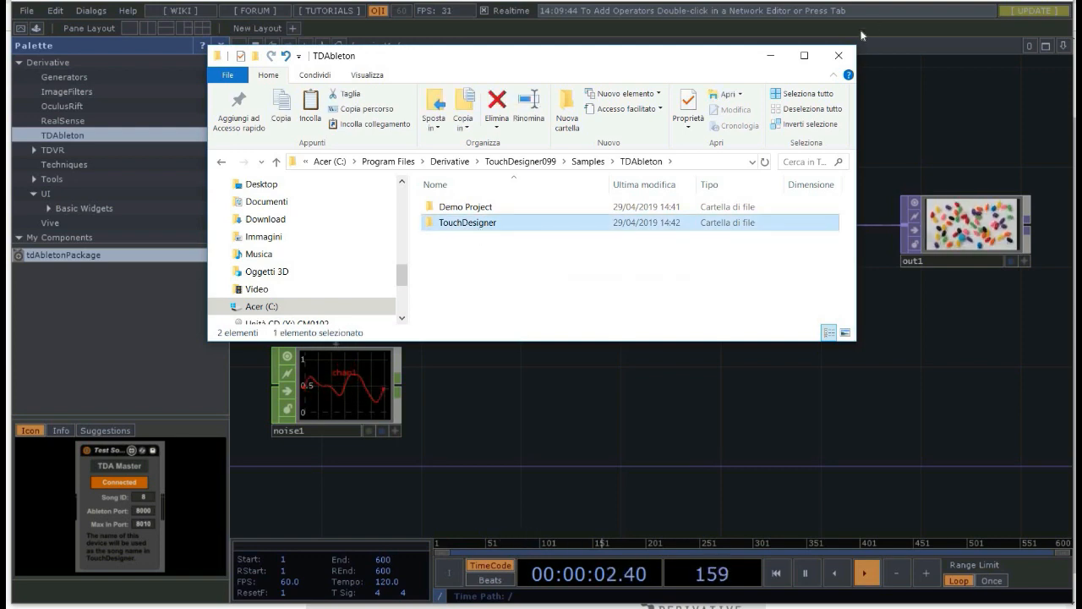
left_click(804, 55)
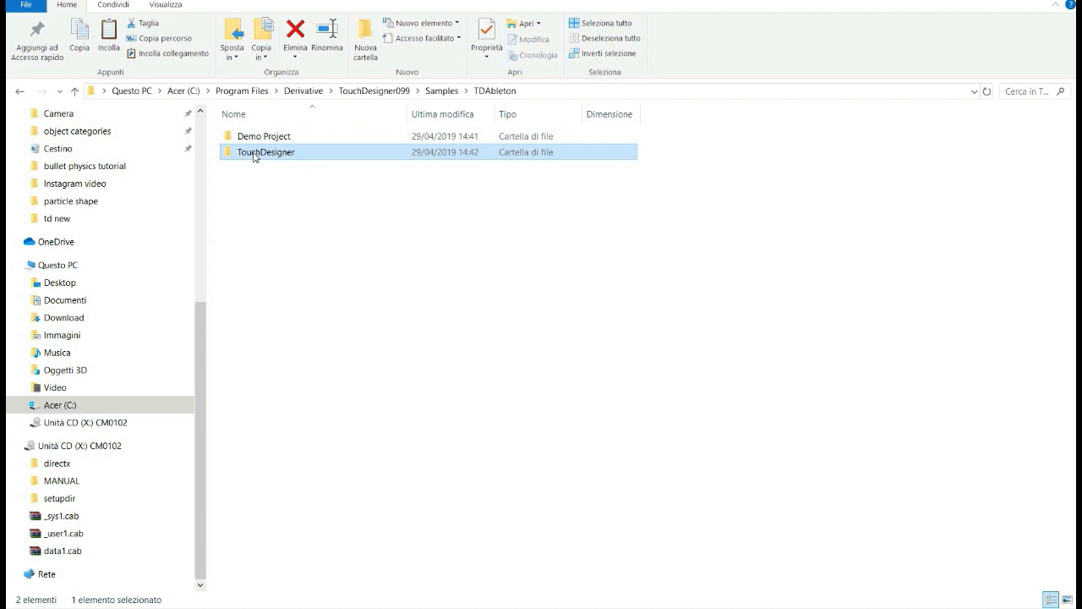
Switch to the TDAbleton documentation page in Chrome and copy the Windows path of Ableton's MIDI Remote Scripts folder.
left_click(344, 342)
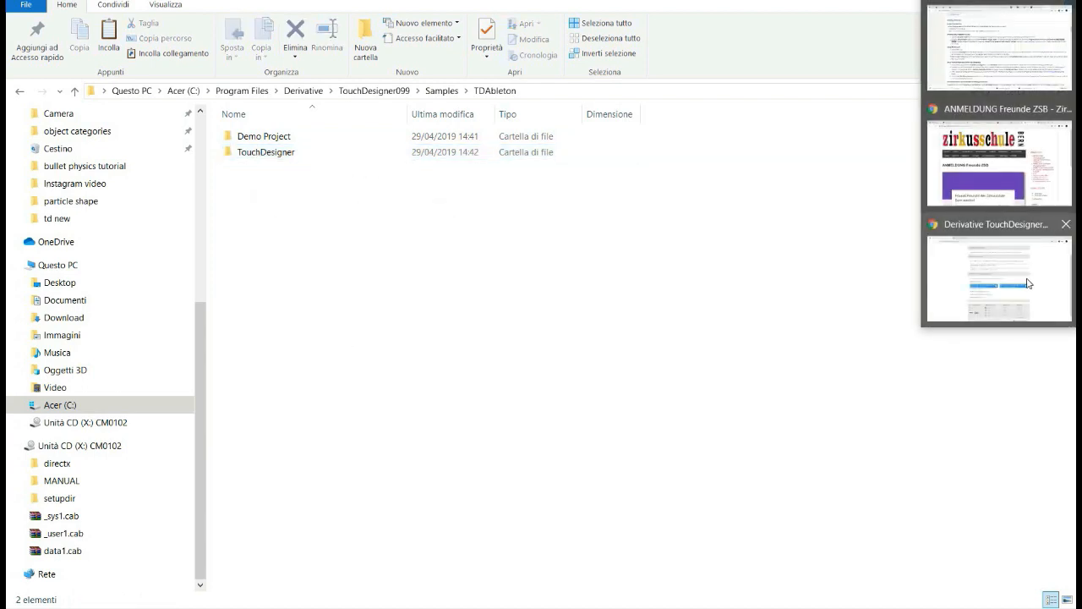
left_click(1032, 277)
key("ctrl+Tab")
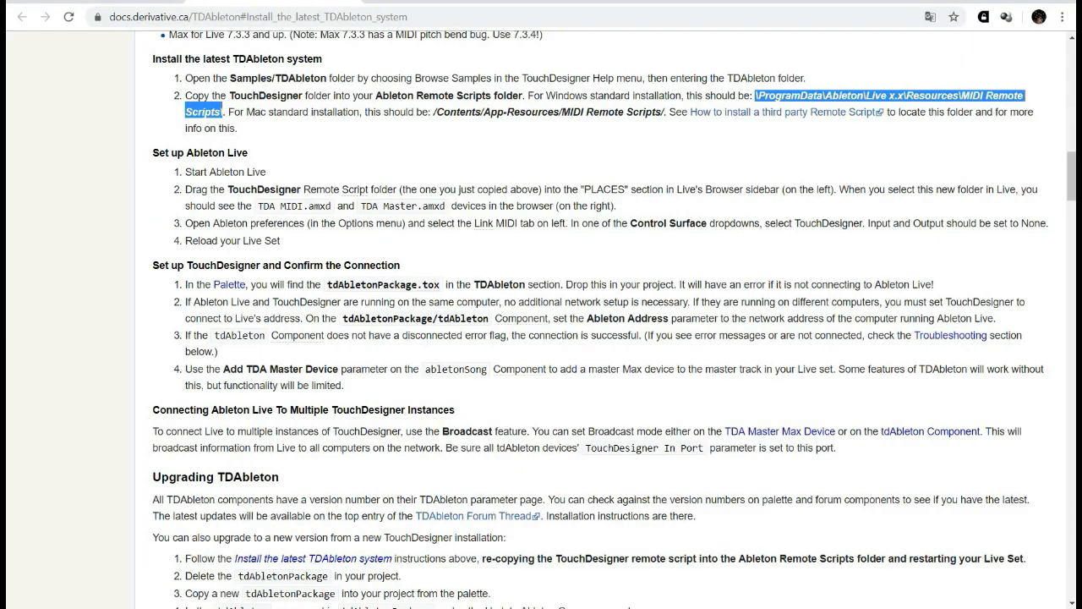
scroll(263, 155, "up", 15)
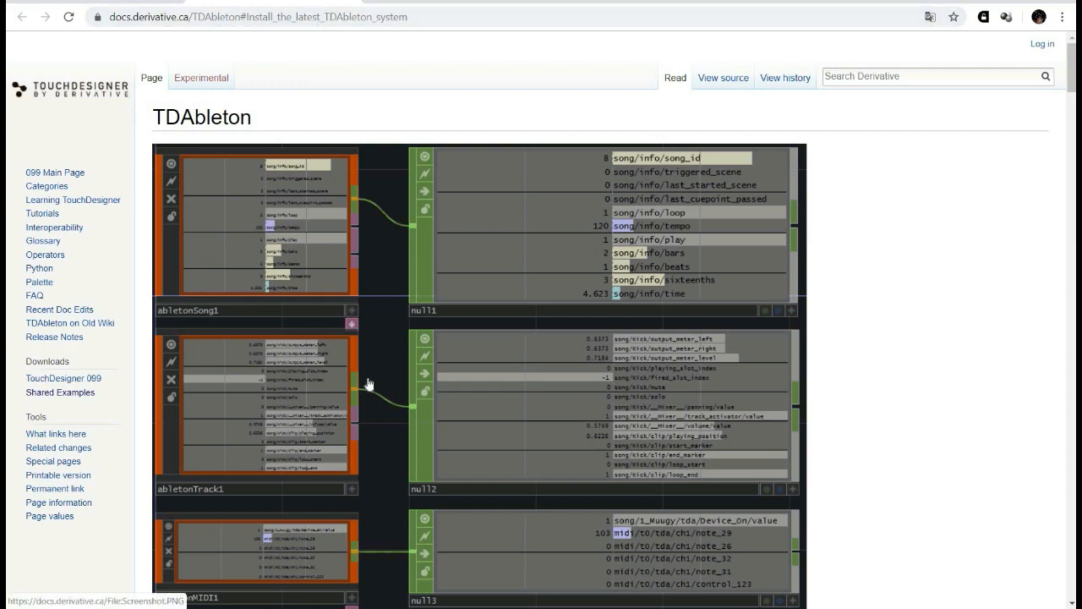
scroll(367, 381, "down", 8)
left_click(242, 149)
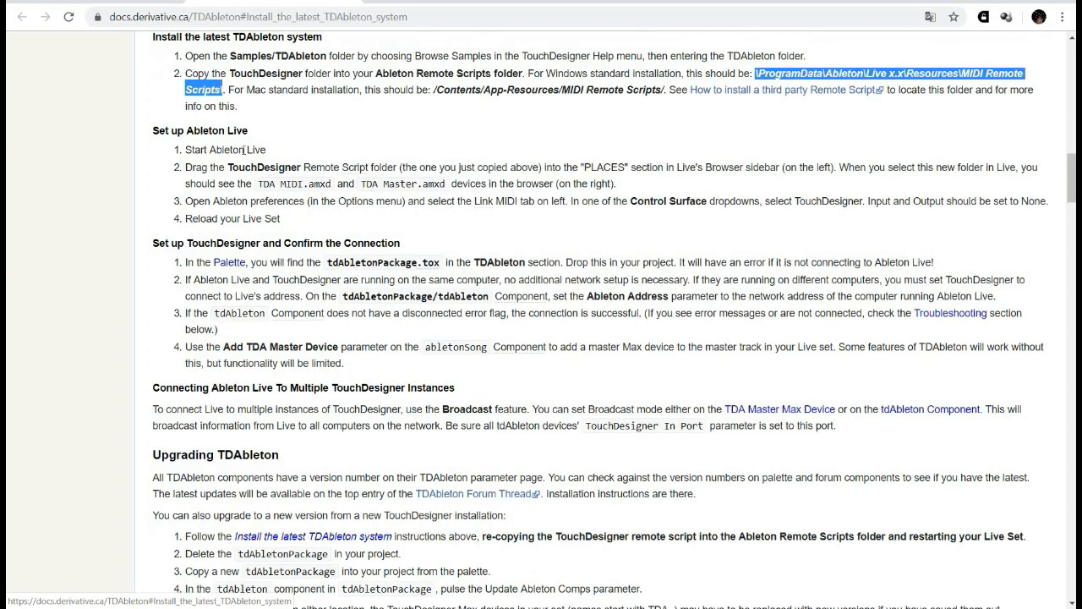
right_click(791, 81)
left_click(803, 88)
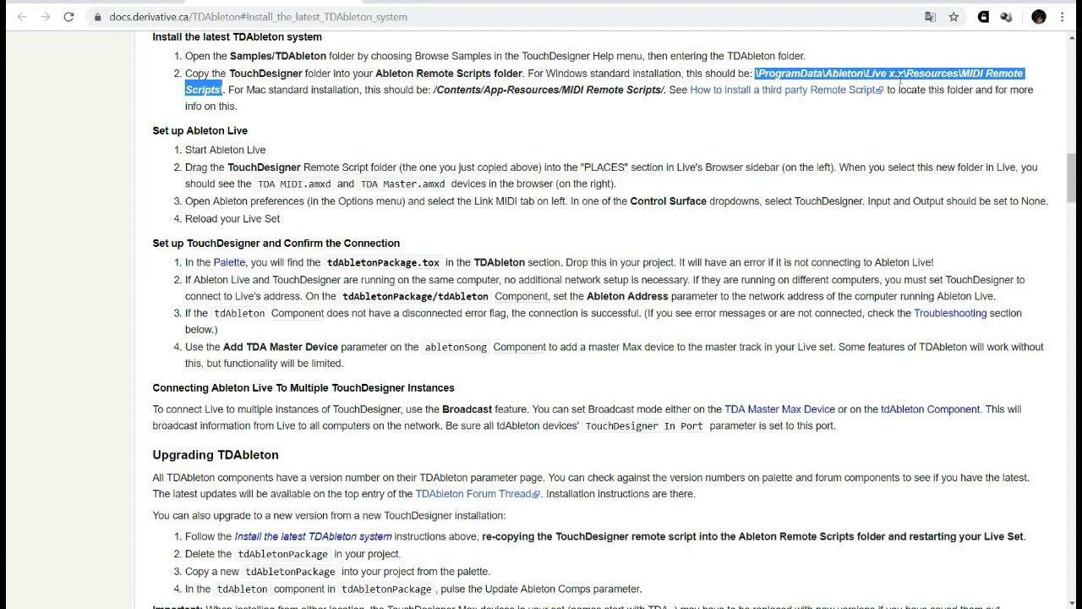
Switch back to File Explorer and use the copied path, adapted to the installed version, to open \ProgramData\Ableton\Live 10 Suite.
mouse_move(1080, 156)
left_click(1025, 254)
mouse_move(1079, 190)
mouse_move(1080, 161)
left_click(1012, 275)
left_click(540, 91)
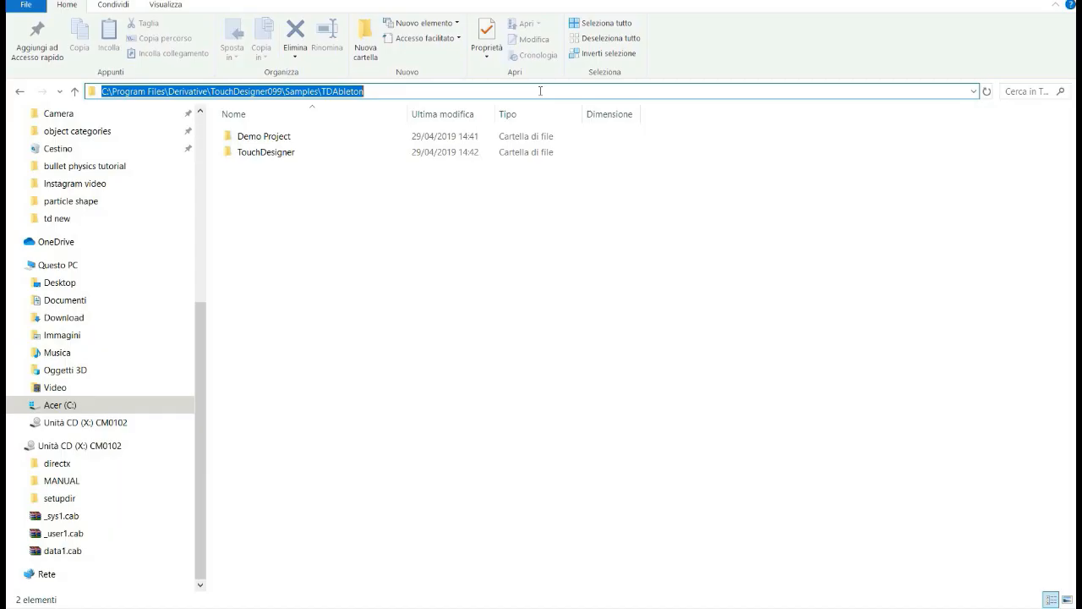
key("ctrl+v")
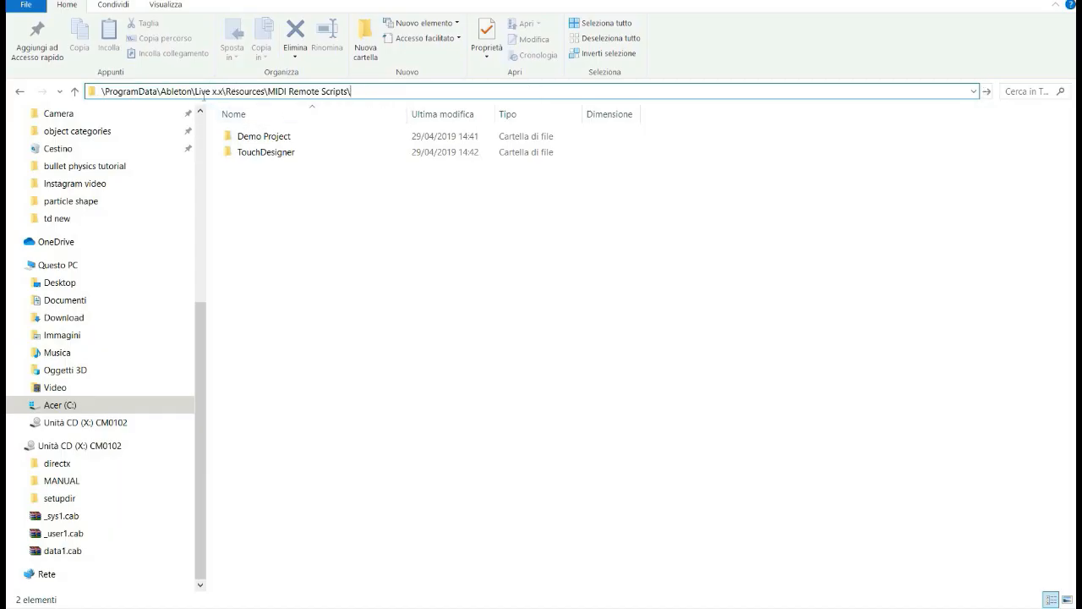
left_click_drag(203, 95, 407, 111)
key("BackSpace")
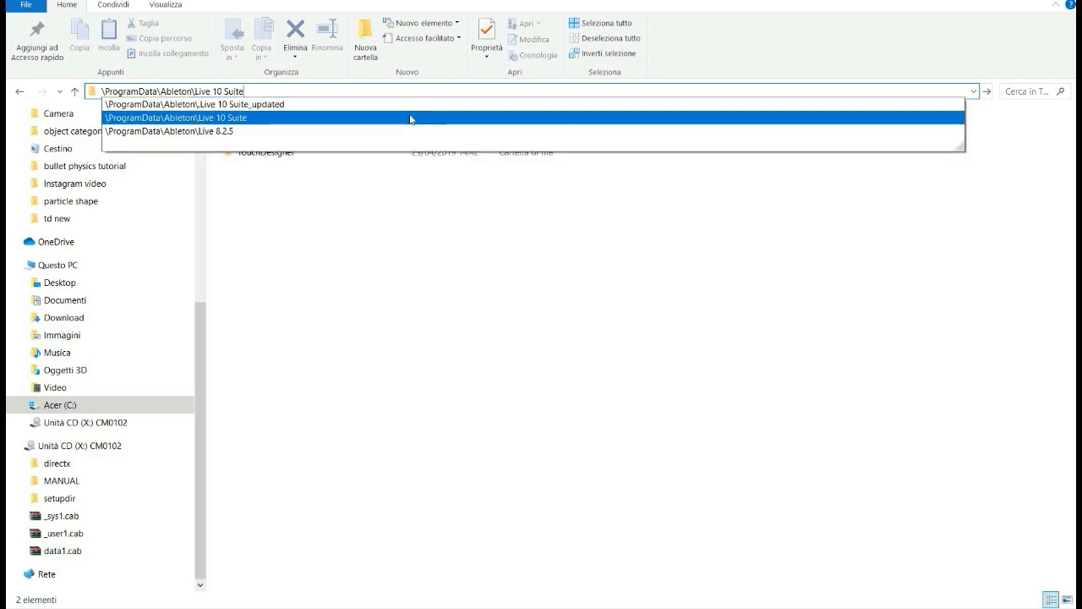
left_click(410, 118)
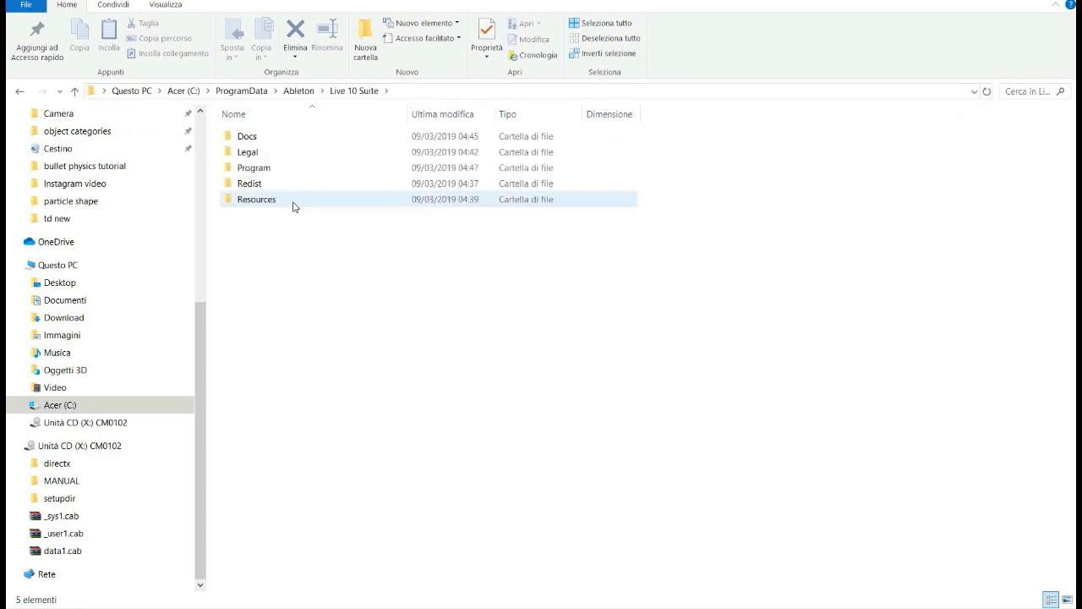
Open Resources and its MIDI Remote Scripts subfolder, and look through the installed script folders.
double_click(293, 206)
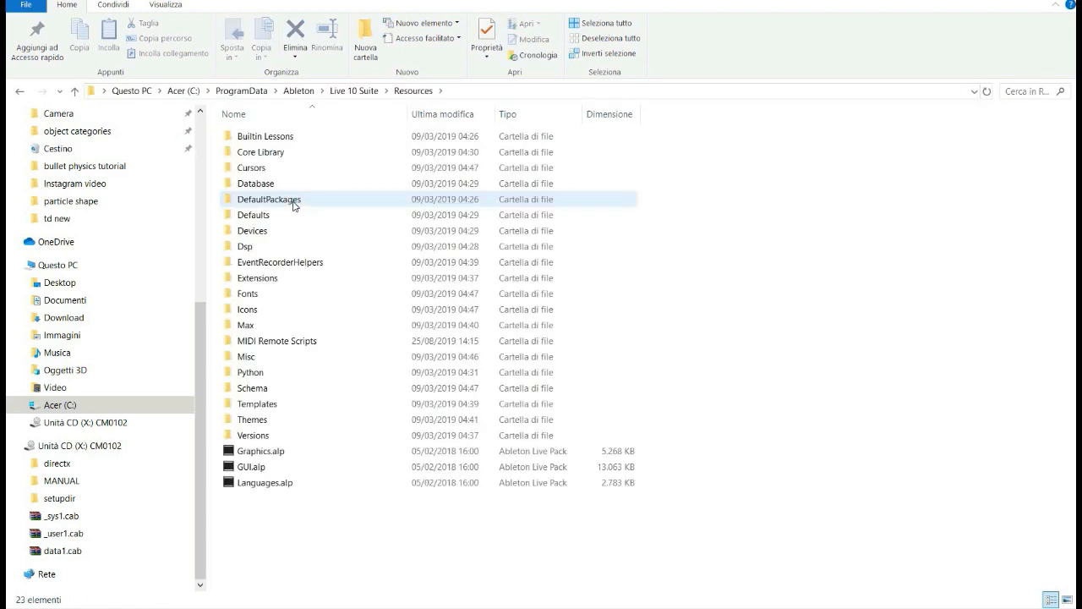
double_click(258, 341)
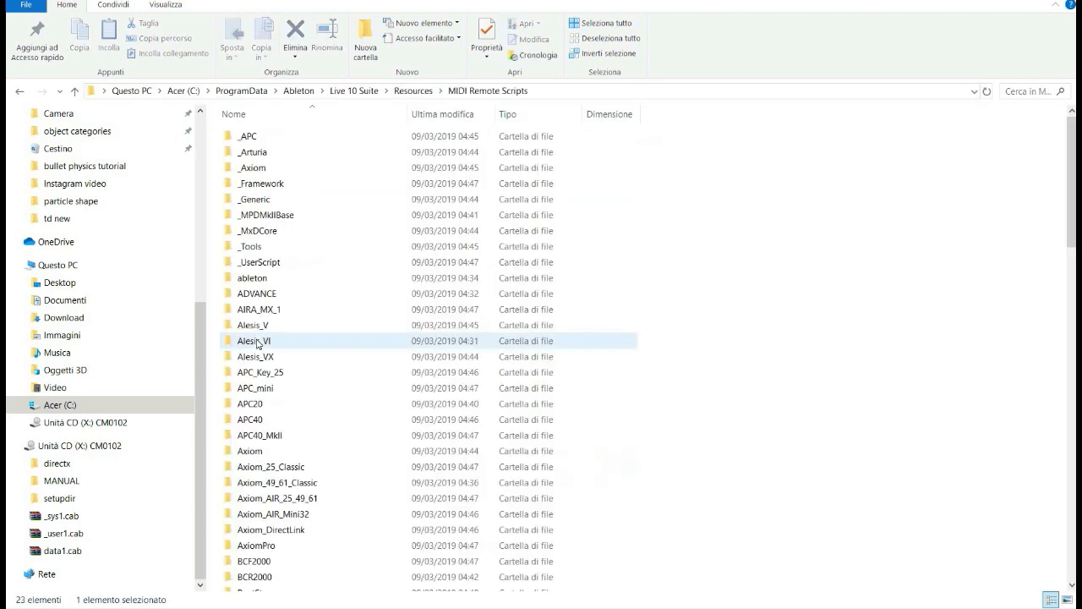
scroll(825, 439, "down", 20)
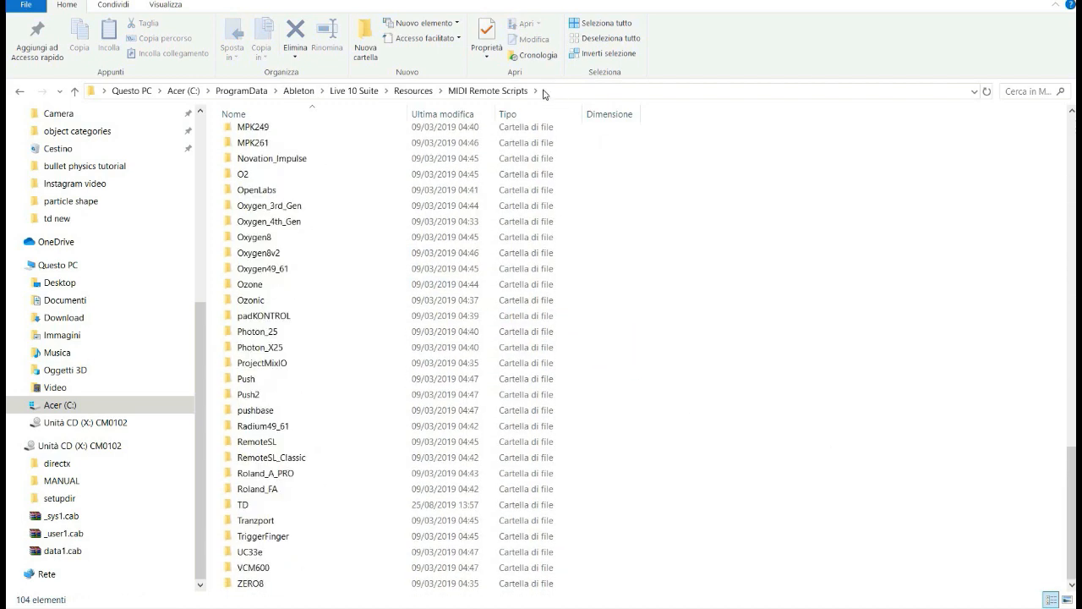
Return to the Samples\TDAbleton folder and copy its TouchDesigner folder.
left_click(21, 94)
left_click(21, 95)
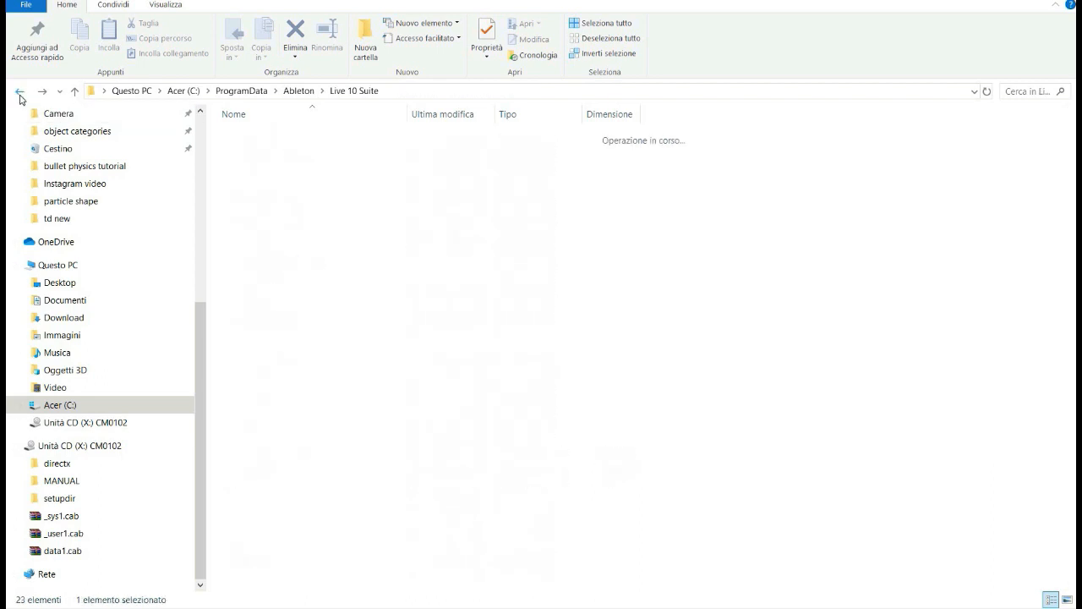
left_click(20, 94)
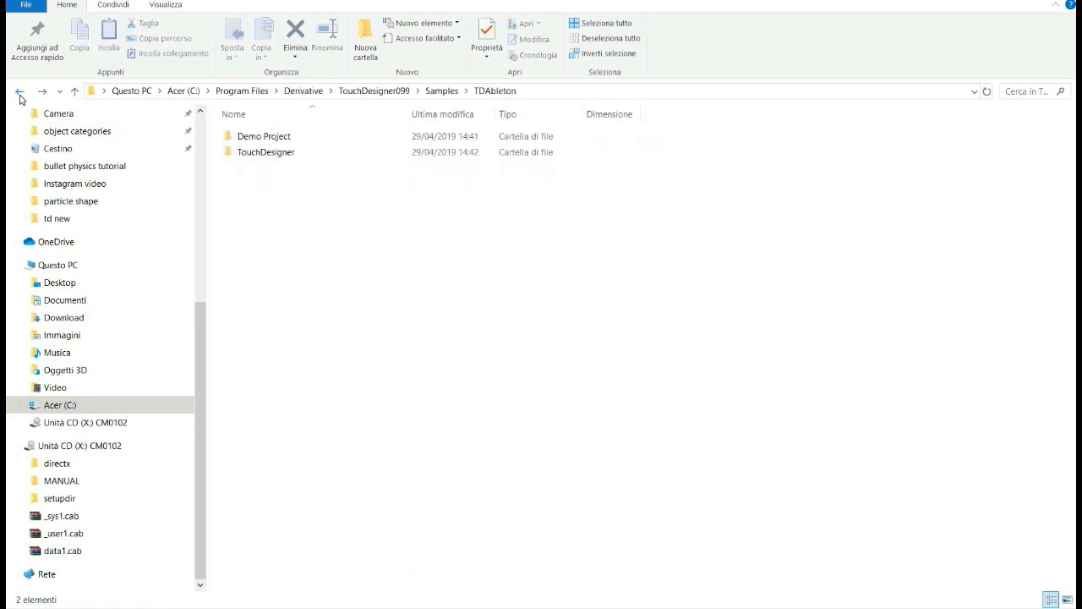
left_click(242, 155)
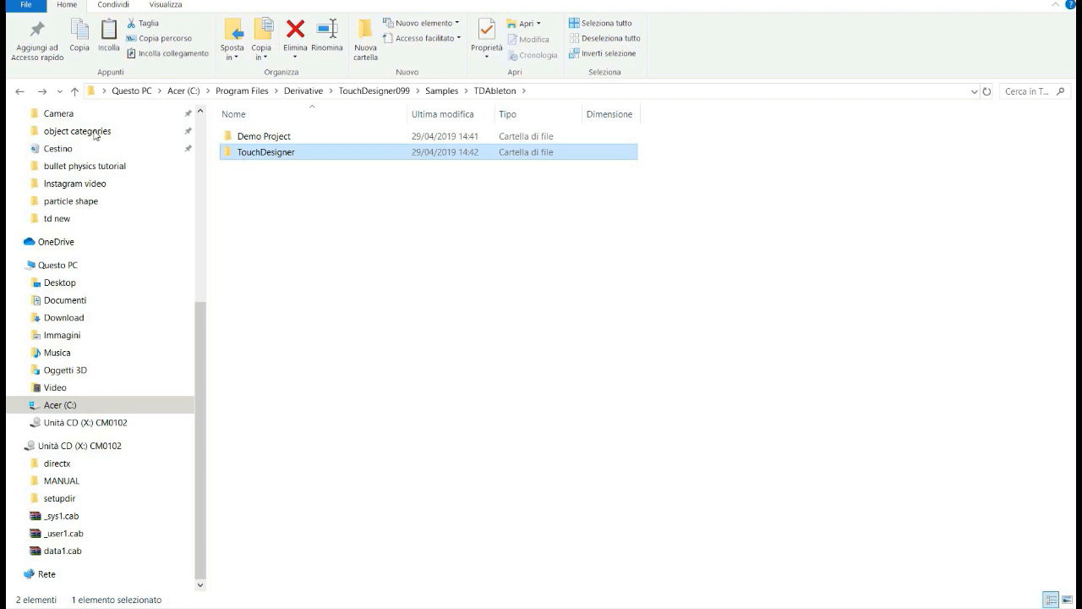
Go to Live 10 Suite's MIDI Remote Scripts folder again and paste the TouchDesigner folder there.
left_click(43, 92)
left_click(43, 93)
left_click(43, 91)
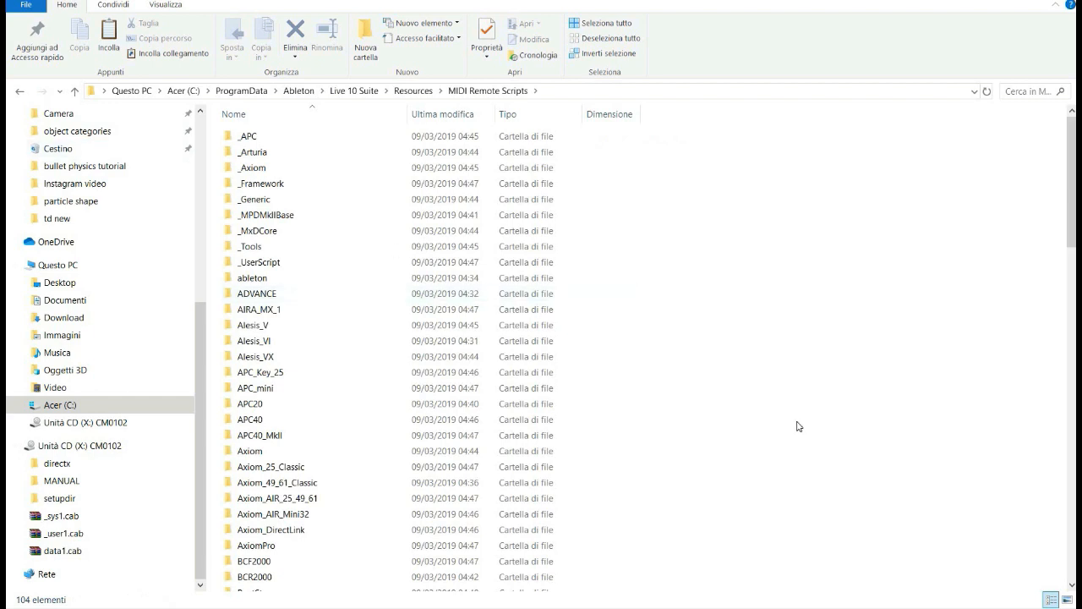
key("ctrl+v")
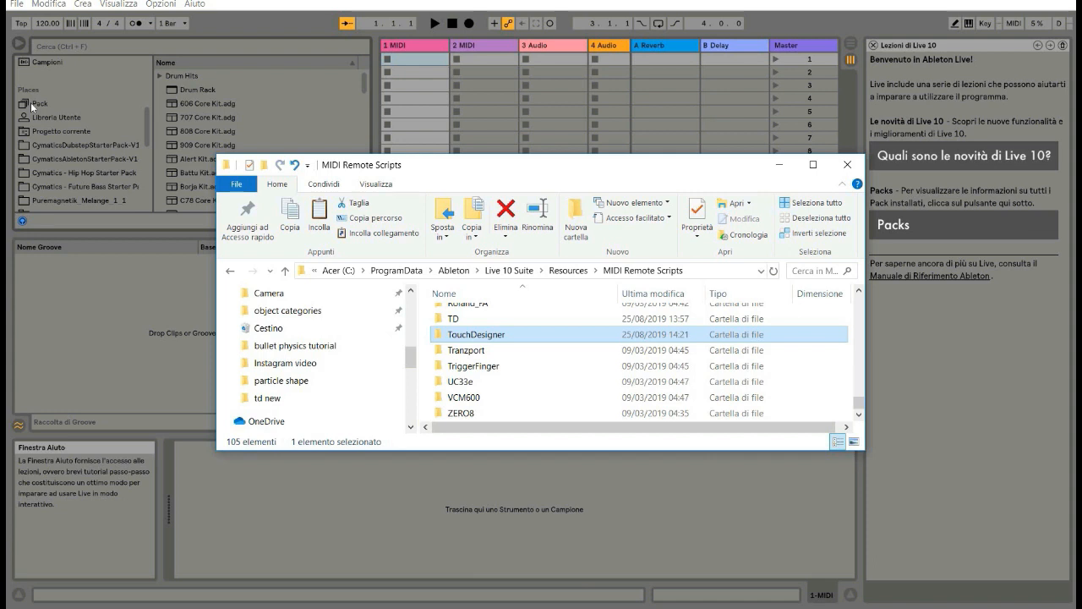
Add the copied TouchDesigner folder to Places in Ableton Live's browser and check the documentation for the control surface instructions.
left_click(59, 174)
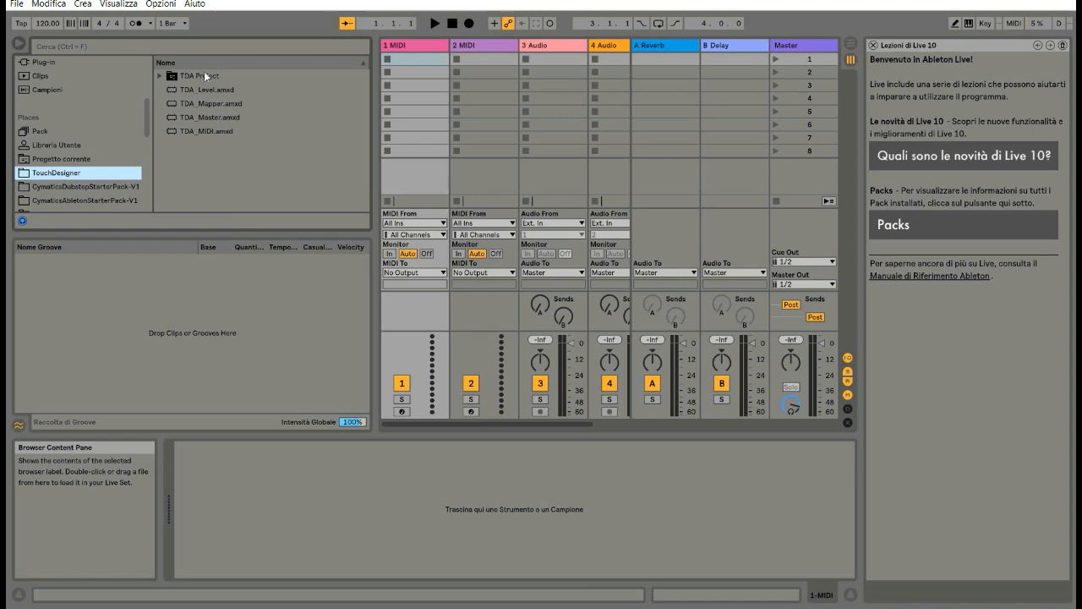
left_click(1042, 262)
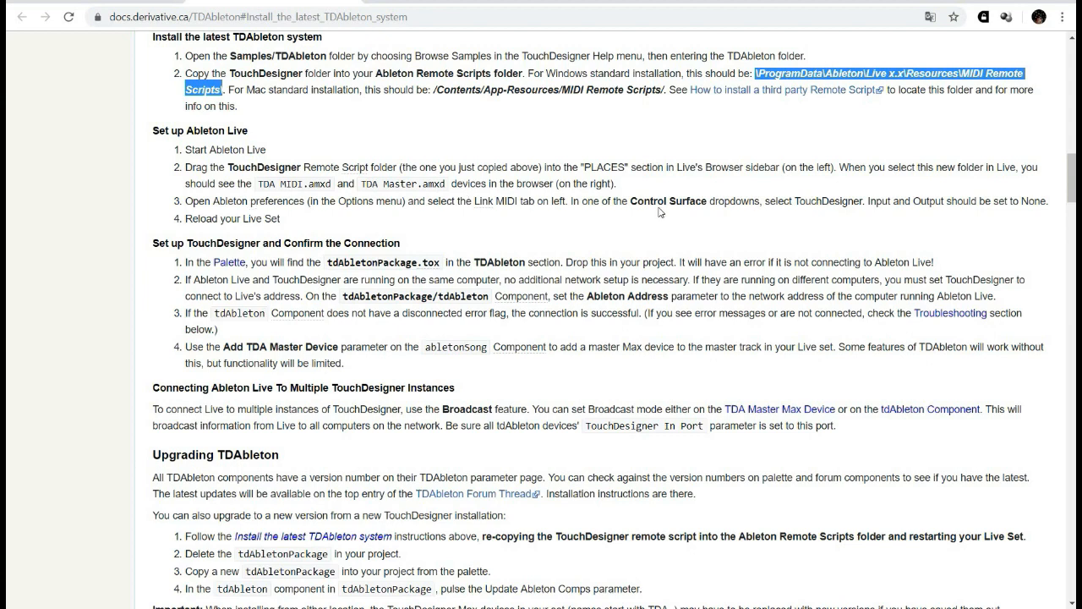
left_click(1014, 152)
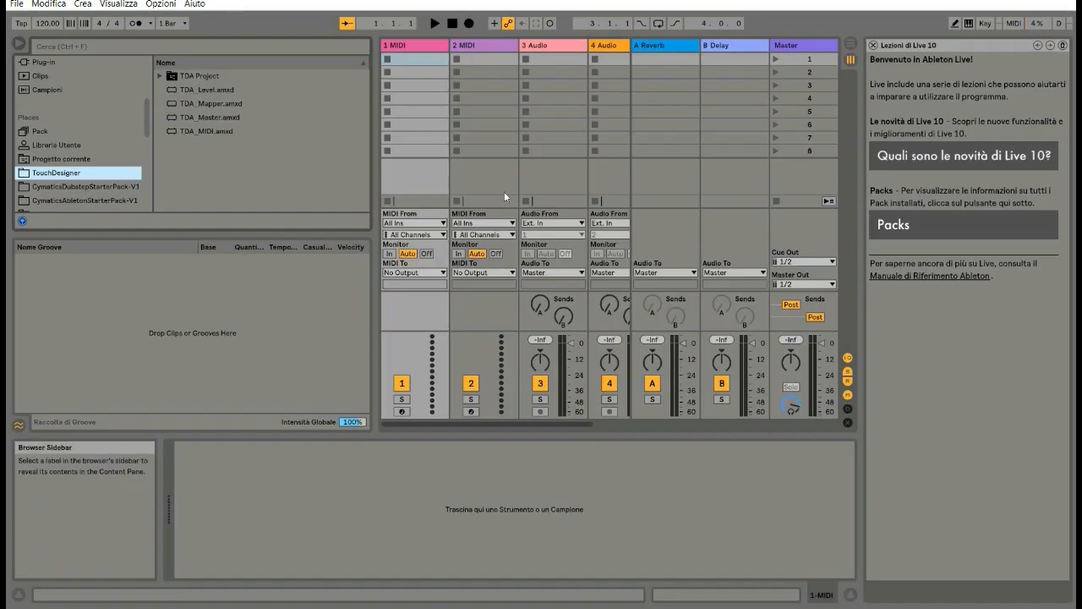
Set the first MIDI control surface to TouchDesigner in Ableton Live's preferences and close them.
left_click(160, 5)
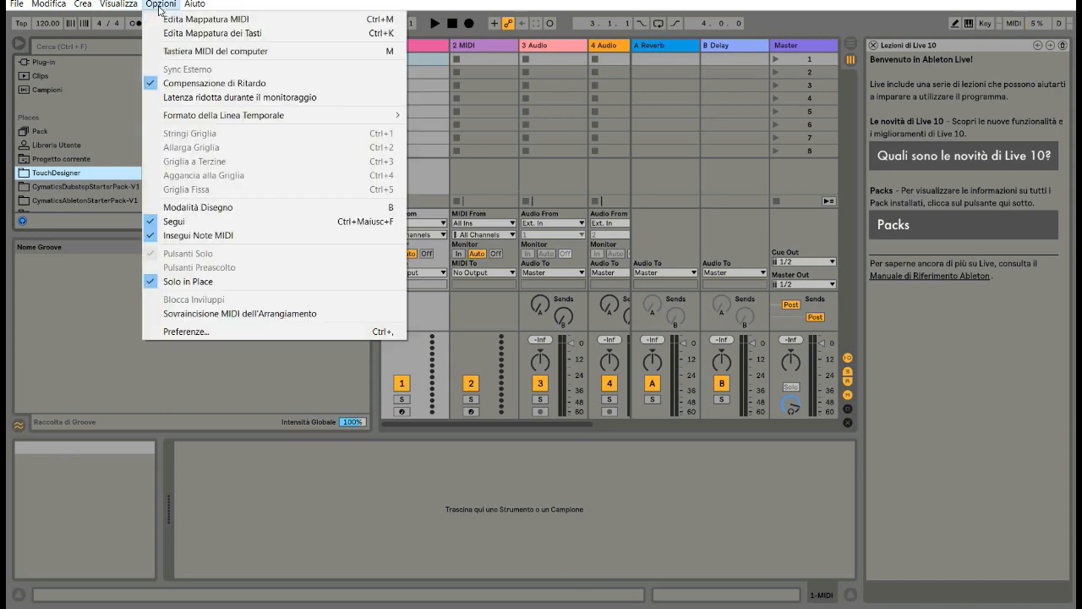
left_click(201, 331)
left_click(491, 187)
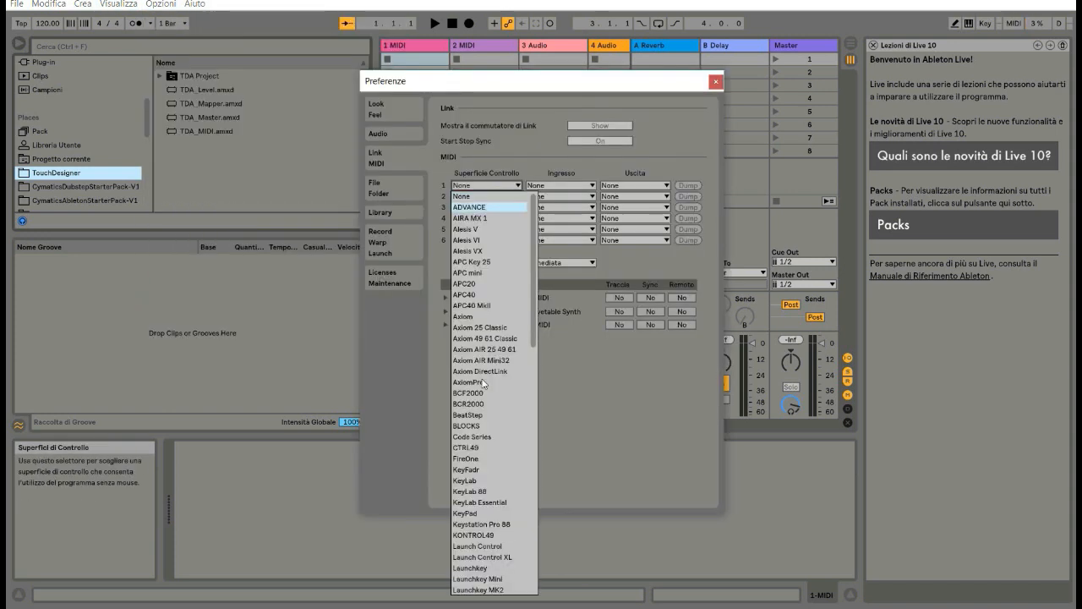
scroll(475, 452, "down", 15)
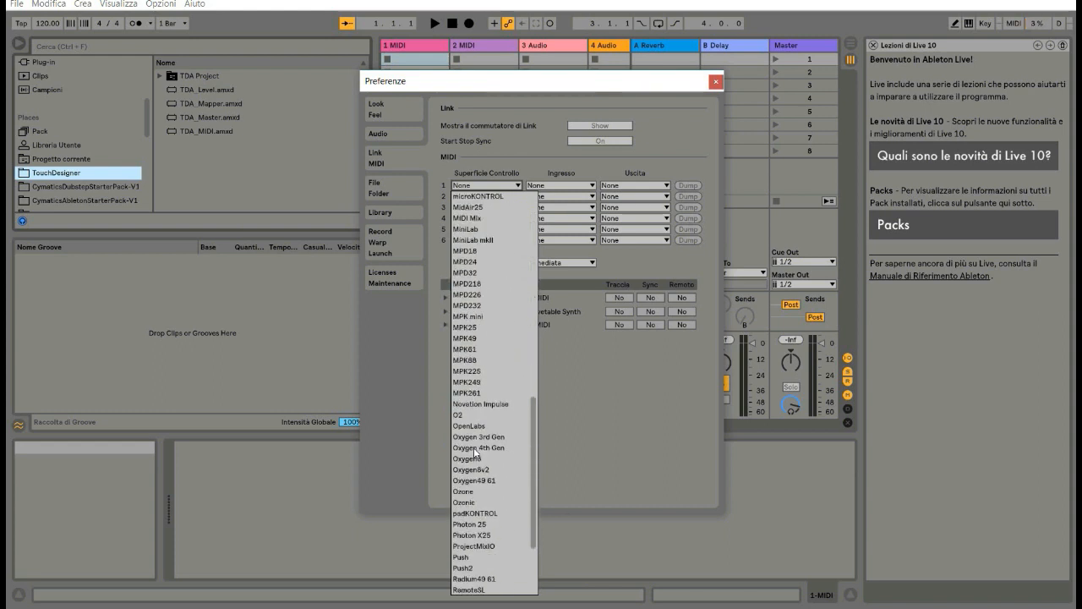
scroll(474, 451, "down", 2)
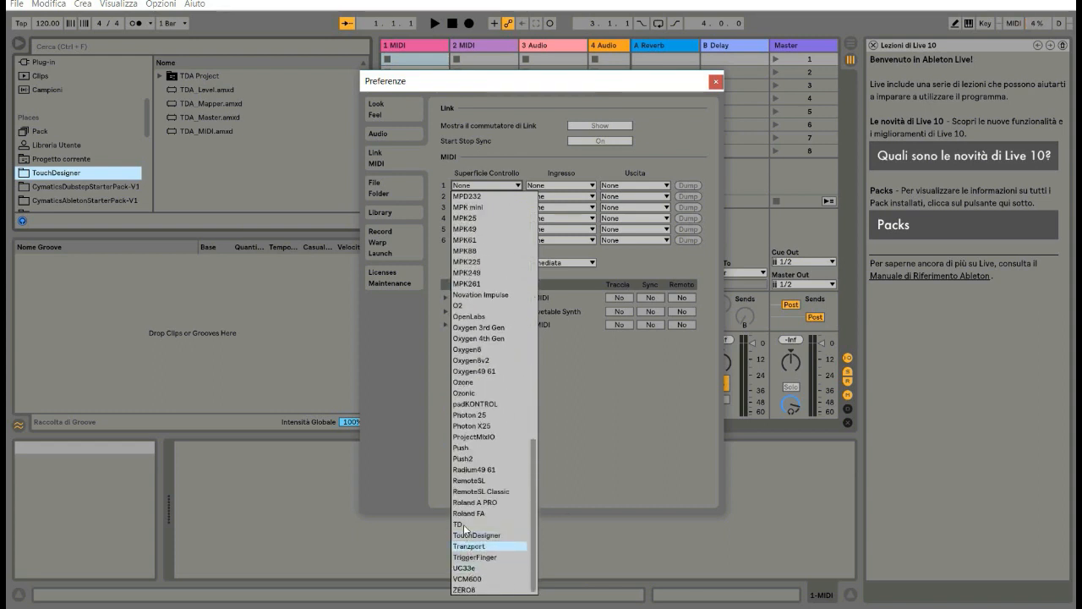
left_click(466, 536)
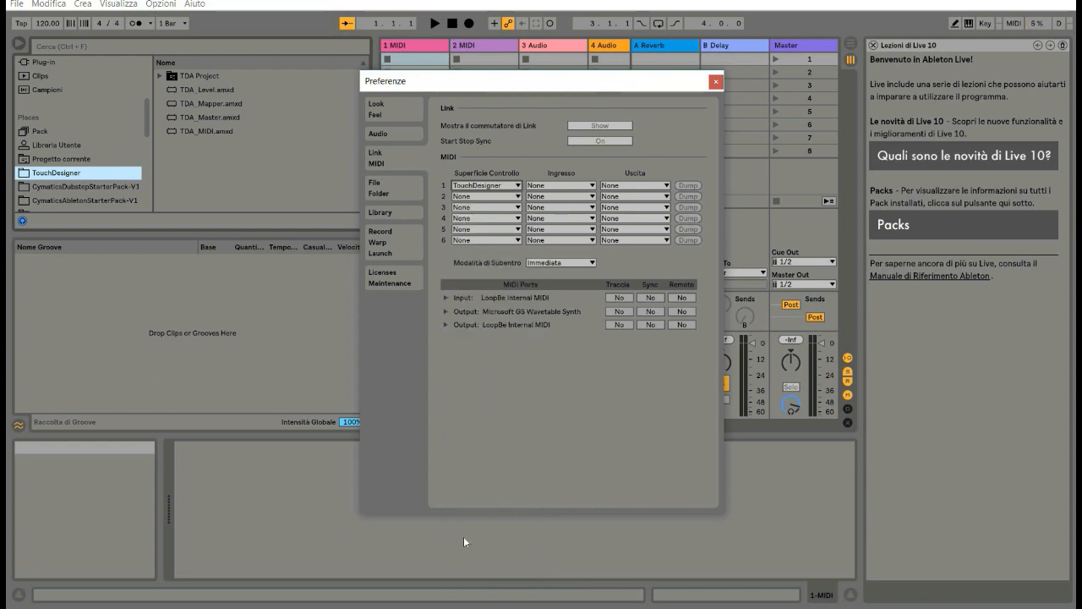
left_click(714, 81)
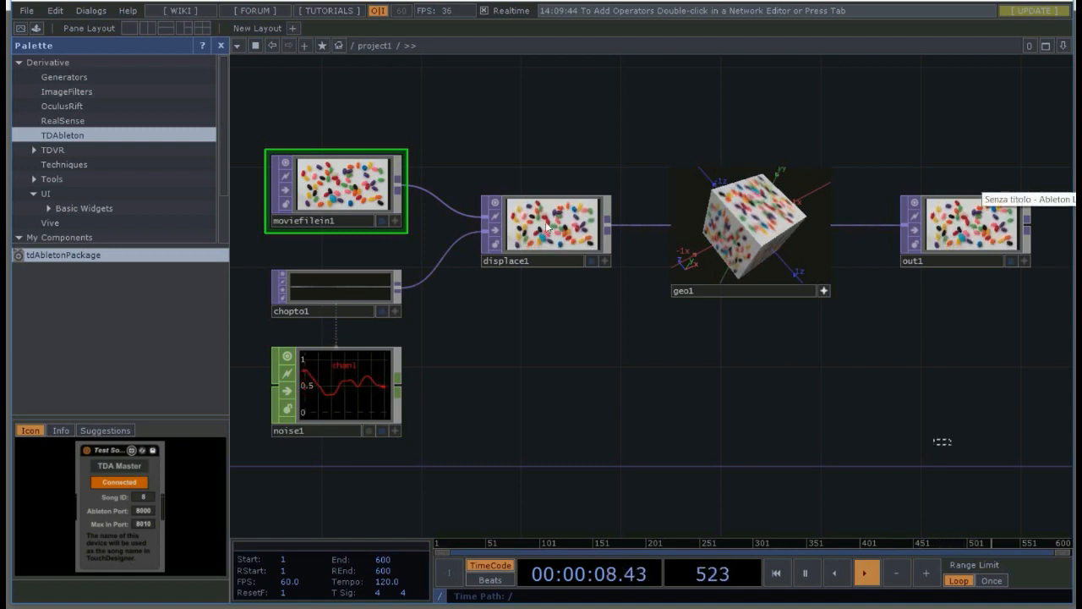
Delete all the default operators in project1 and place the tdAbletonPackage component from the TDAbleton palette in the empty network.
left_click_drag(950, 443, 348, 119)
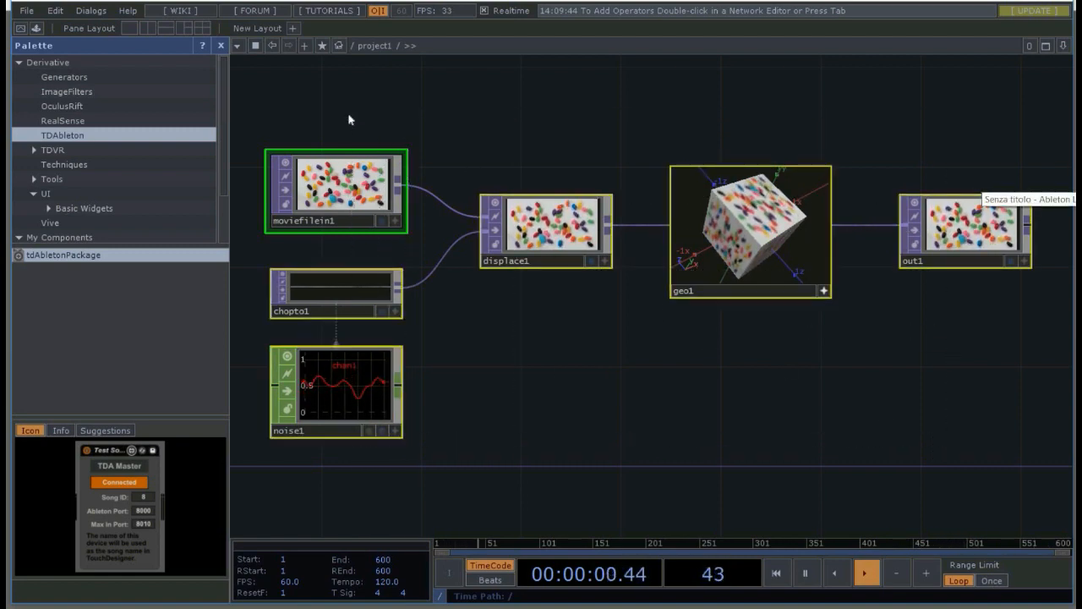
key("Delete")
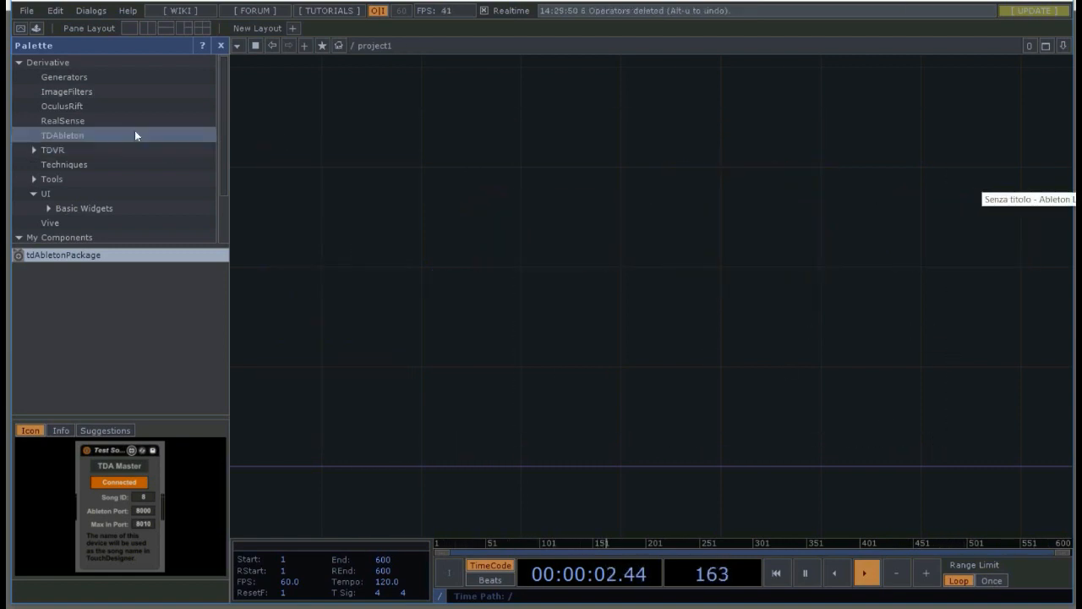
left_click(81, 76)
left_click(81, 94)
left_click(80, 107)
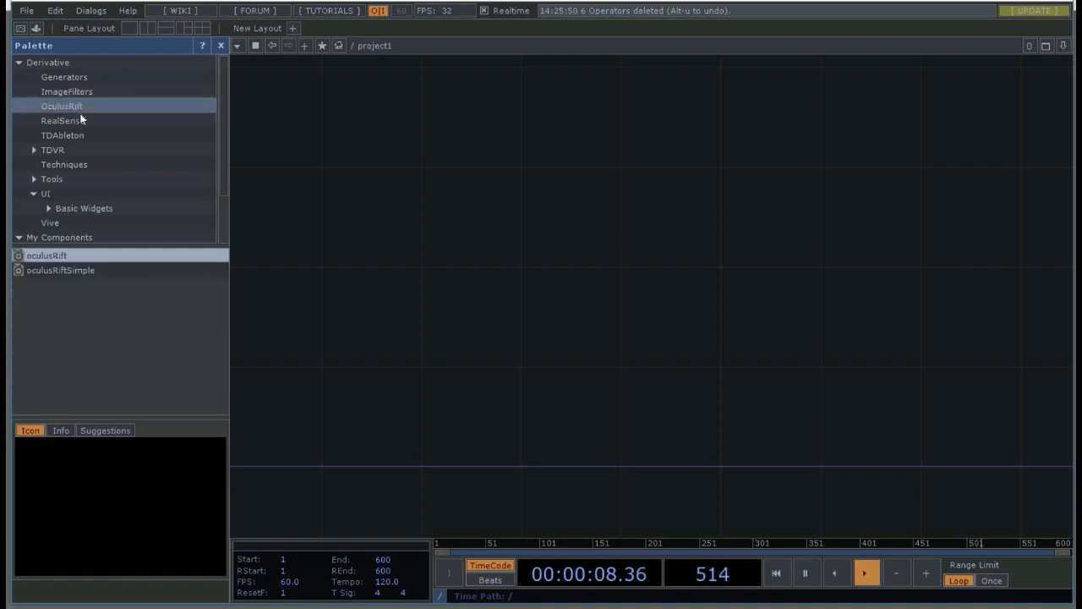
left_click(79, 123)
left_click(78, 137)
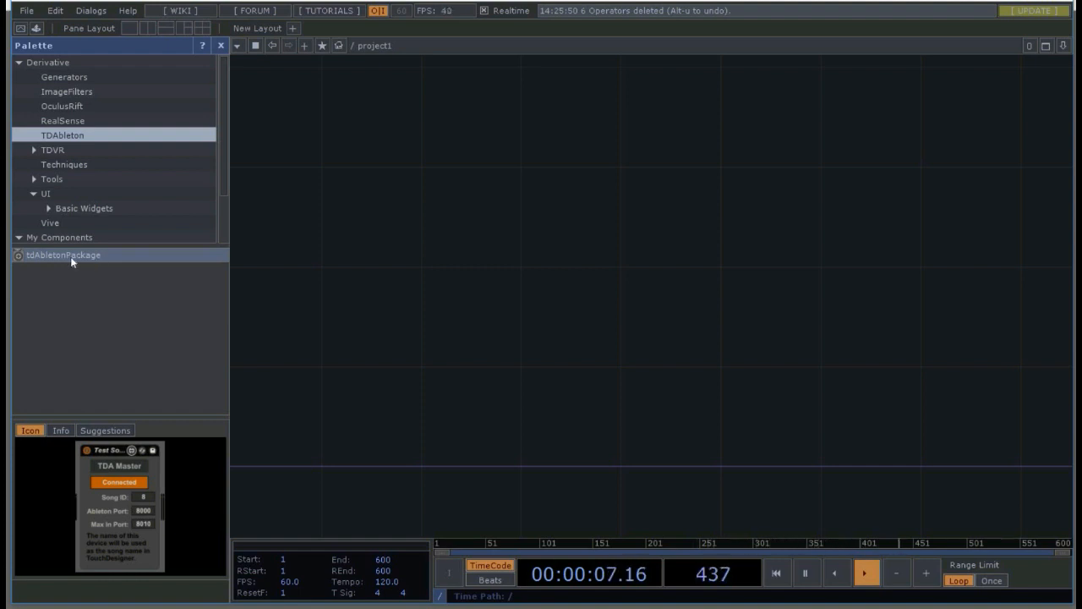
left_click_drag(71, 256, 513, 228)
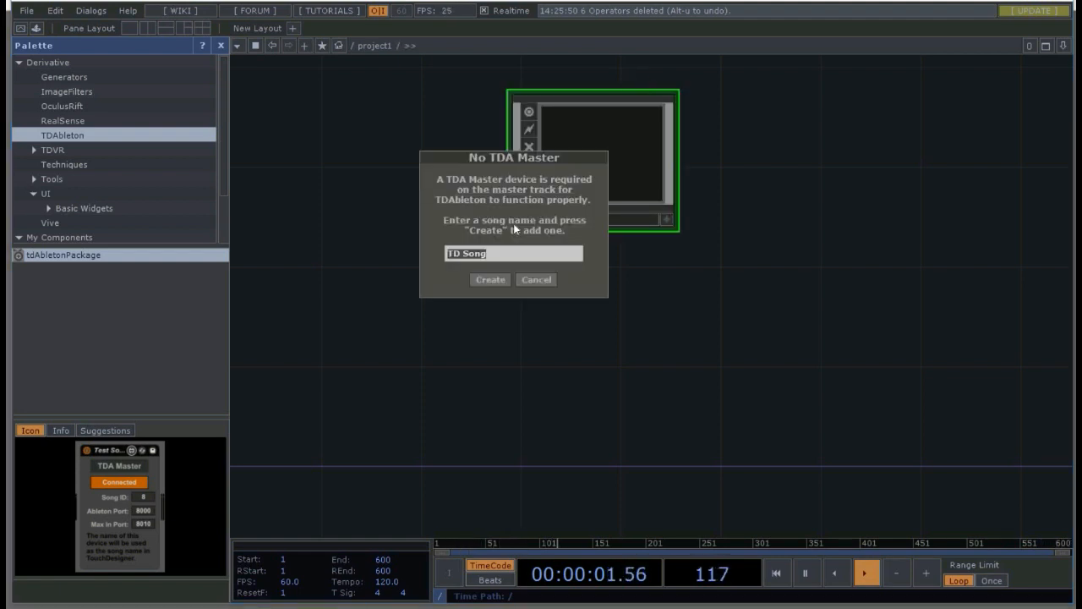
Create the required TDA Master device with the song name TD Song and enter the tdAbletonPackage component's network.
left_click_drag(503, 160, 392, 98)
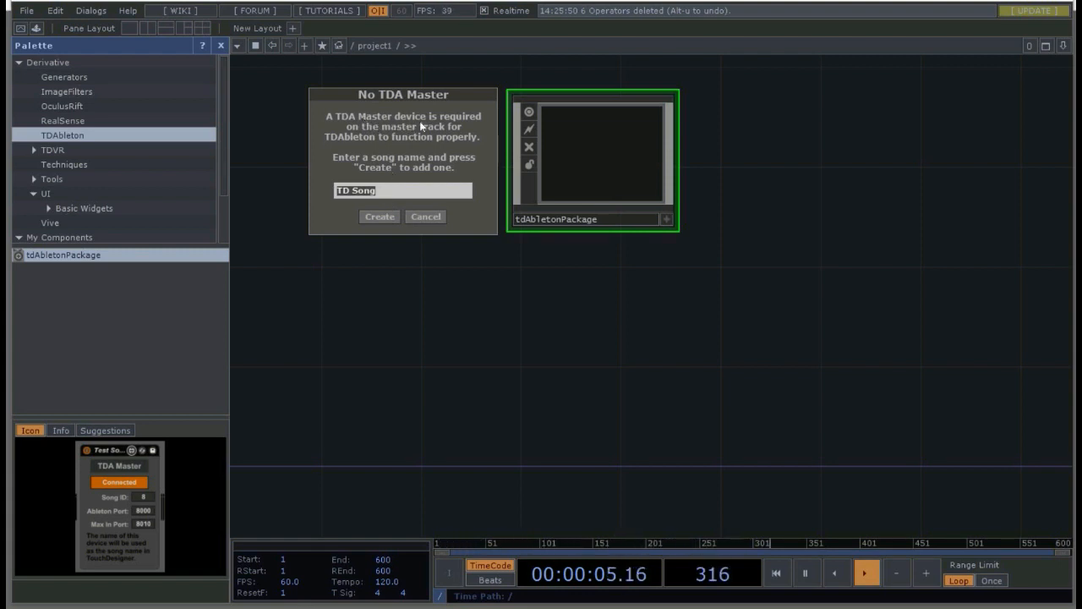
left_click(385, 219)
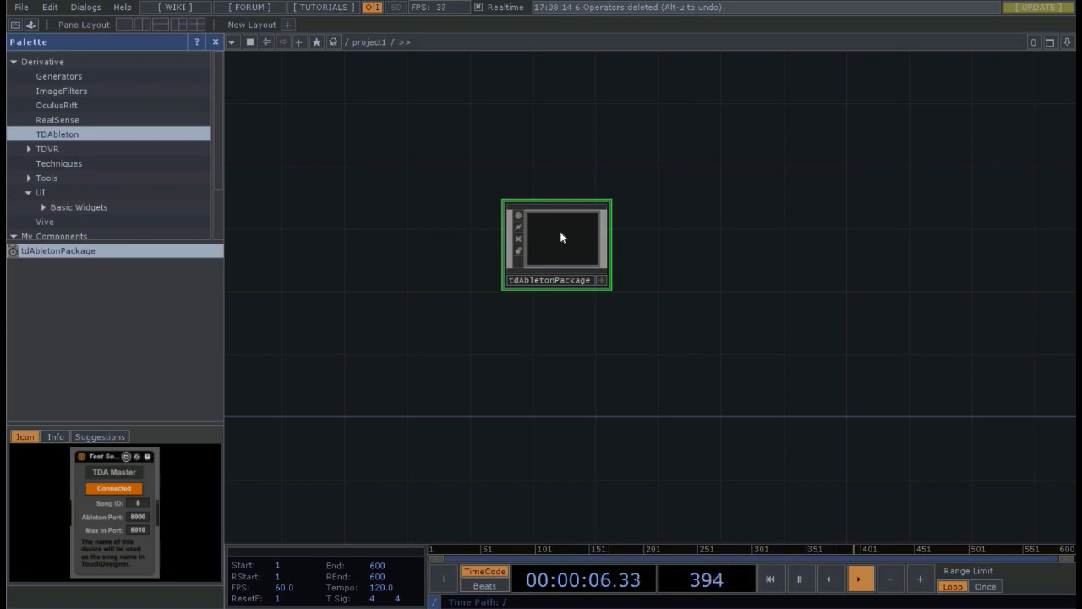
key("i")
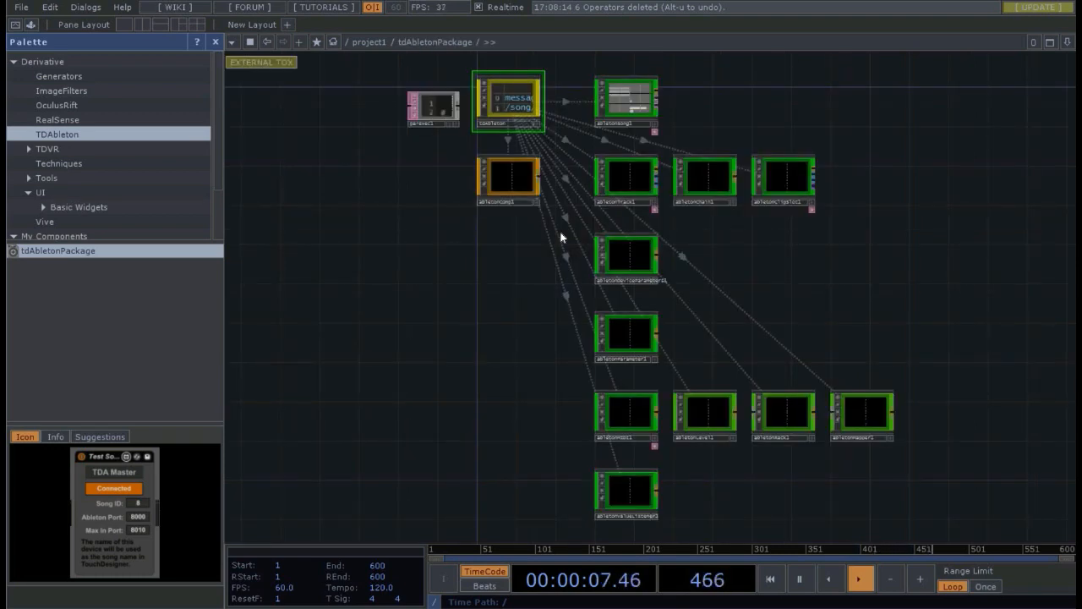
left_click_drag(907, 197, 896, 265)
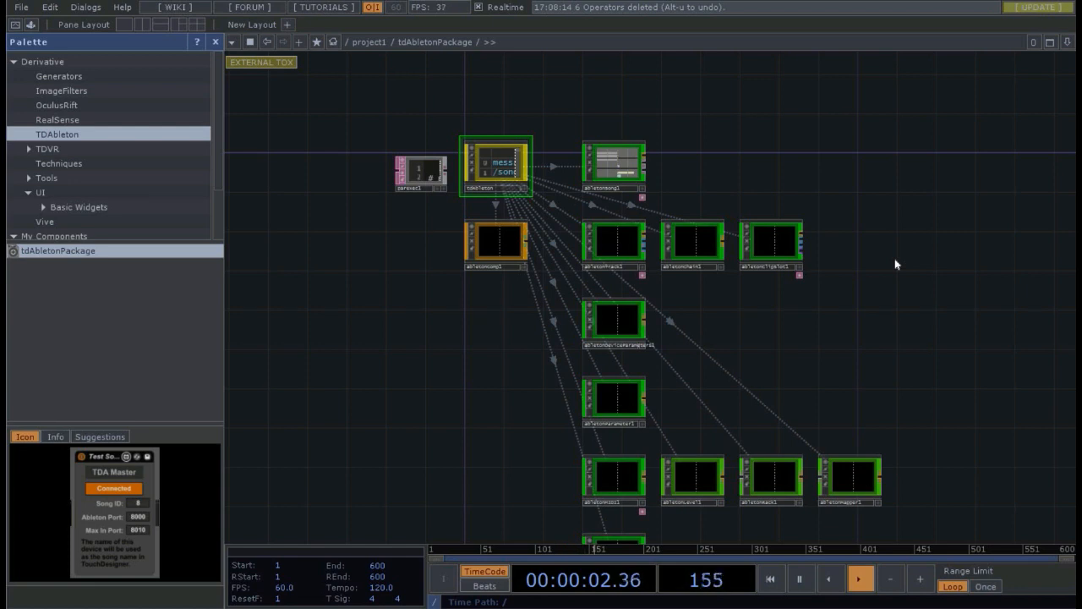
left_click_drag(858, 163, 882, 282)
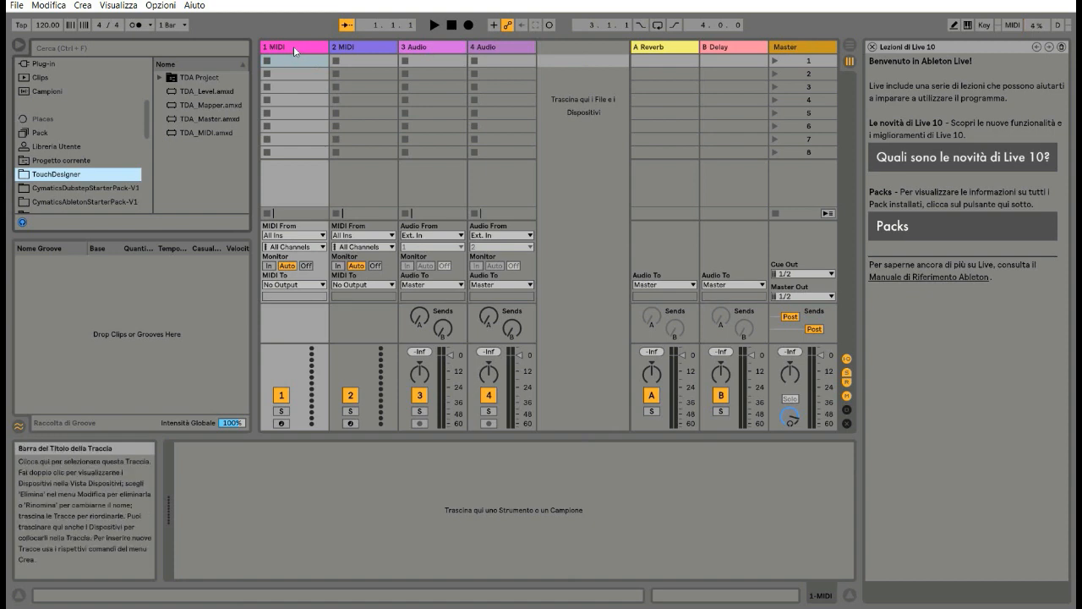
Switch to Ableton Live and delete the two MIDI tracks from the set.
left_click(293, 45)
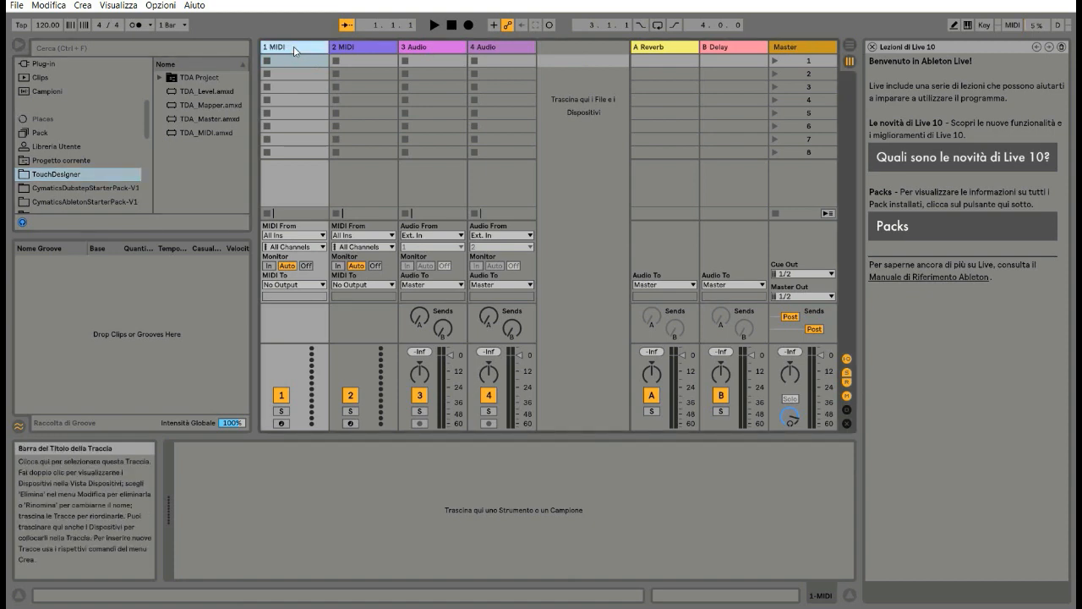
key("Delete")
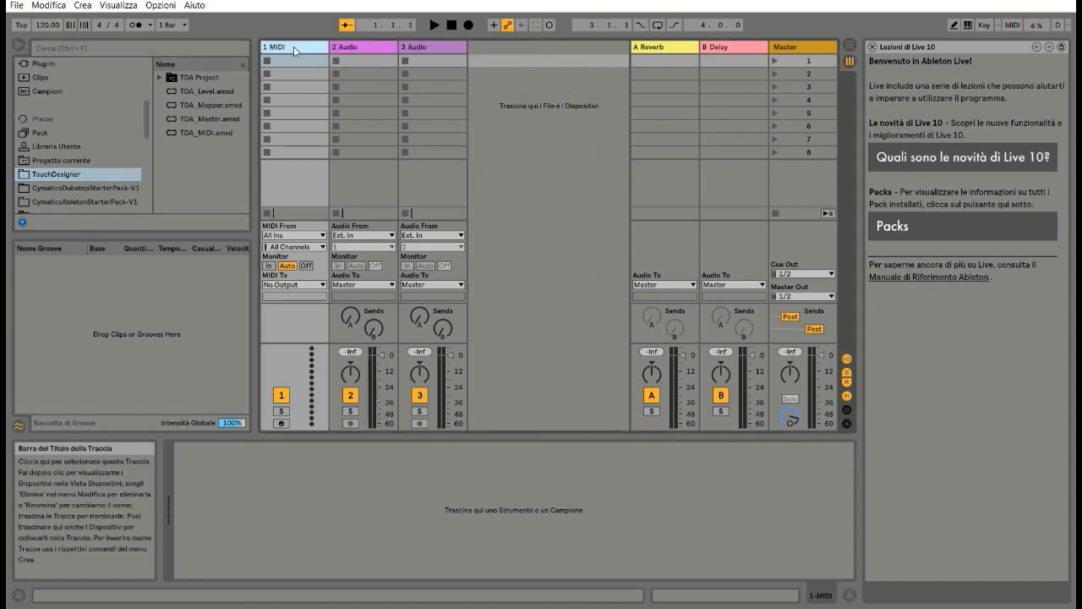
key("Delete")
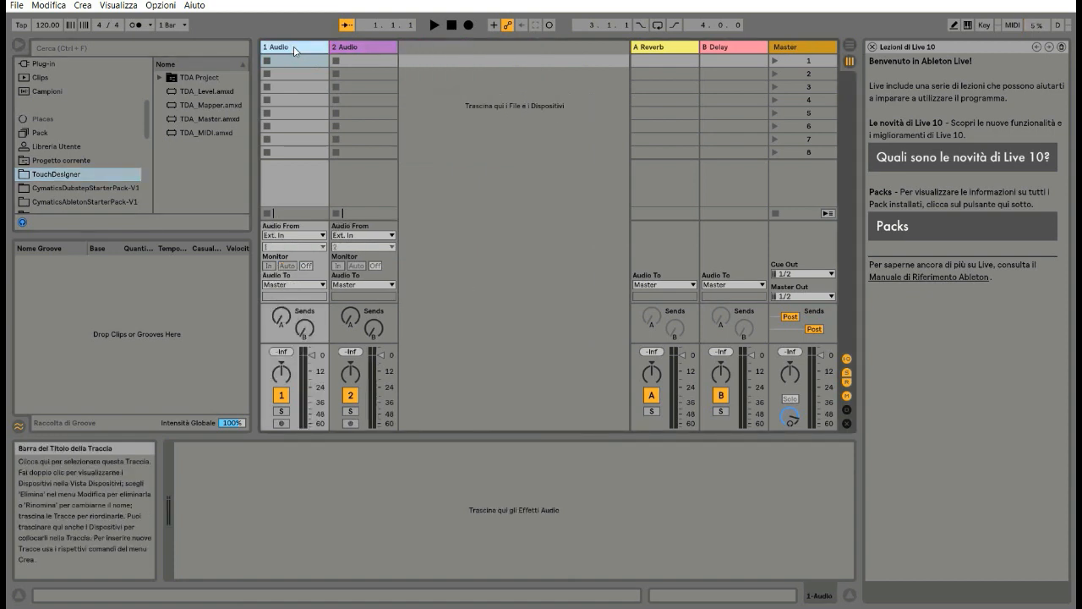
Load Cymatics - Dubstep Impact 2.wav from the Dubstep Starter Pack's FX Impacts into track 1's first slot and audition it.
left_click(58, 189)
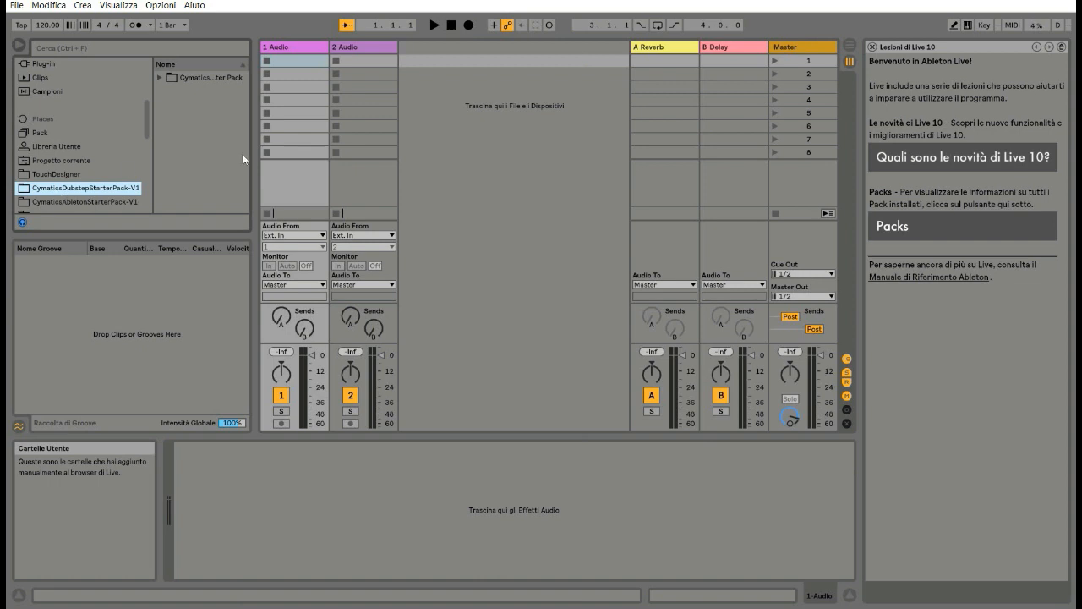
left_click_drag(258, 163, 336, 178)
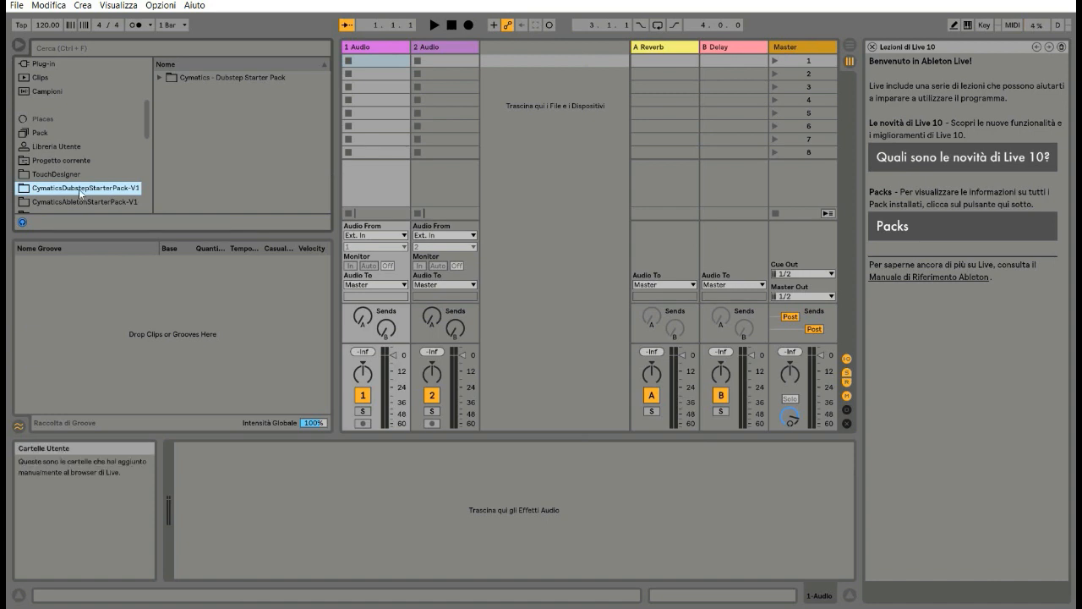
left_click(222, 74)
left_click(159, 78)
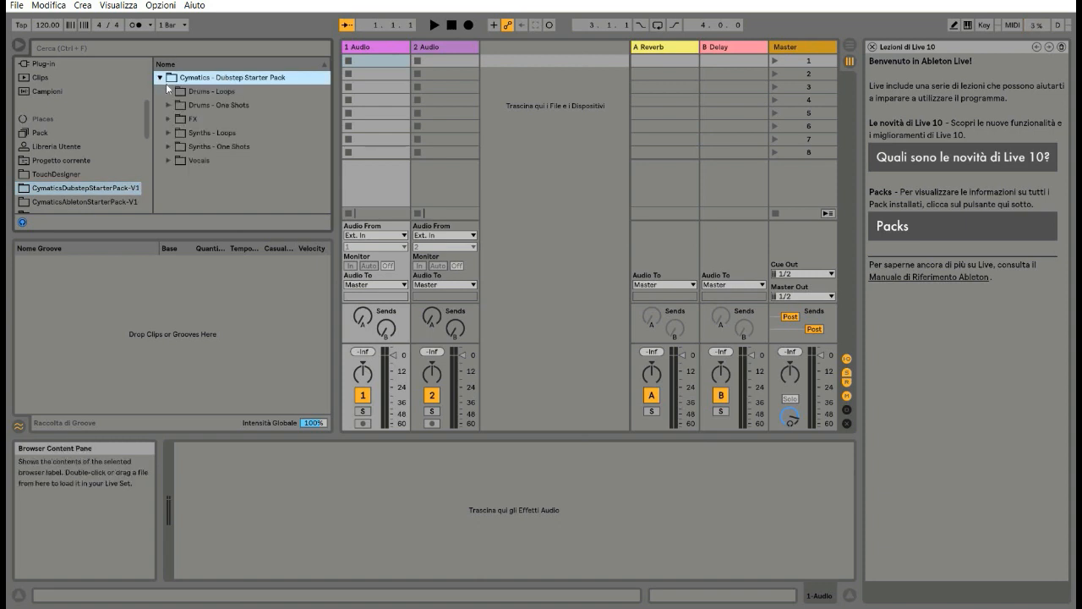
left_click(168, 119)
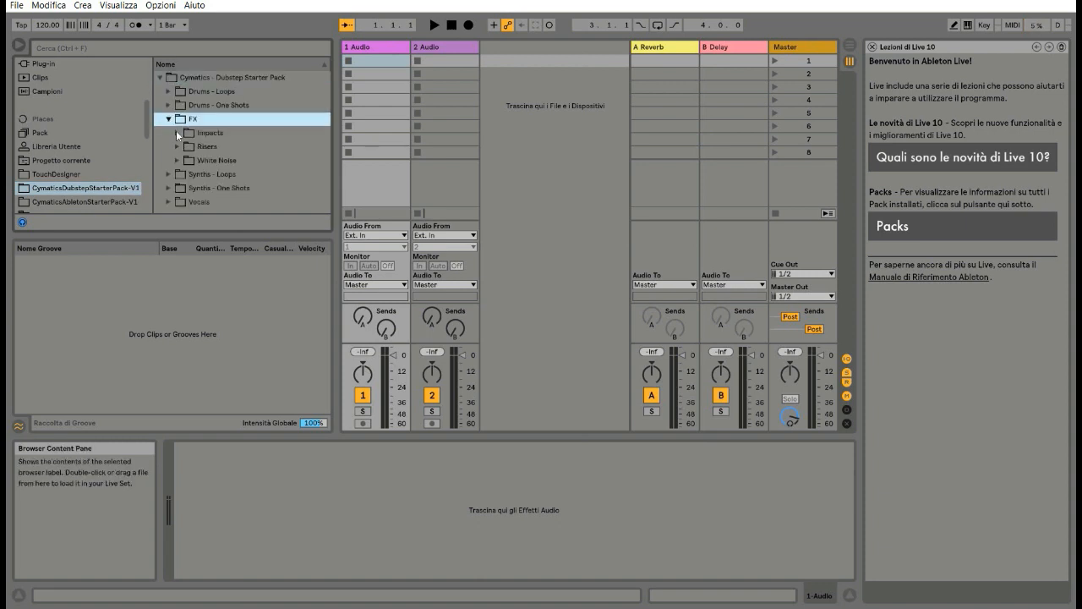
left_click(177, 132)
left_click_drag(245, 146, 351, 60)
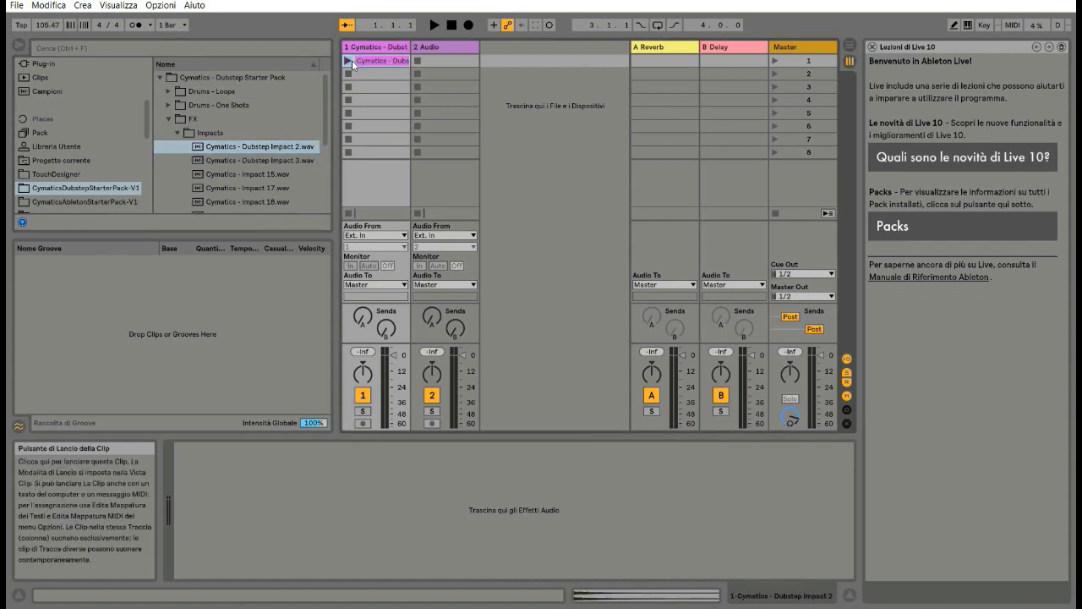
left_click(347, 61)
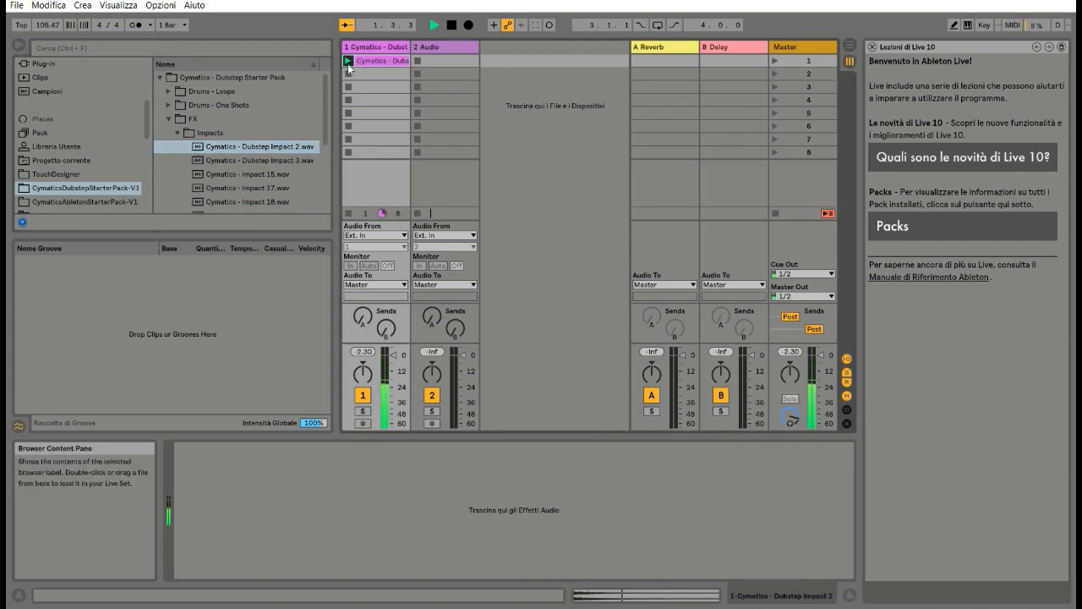
key("space")
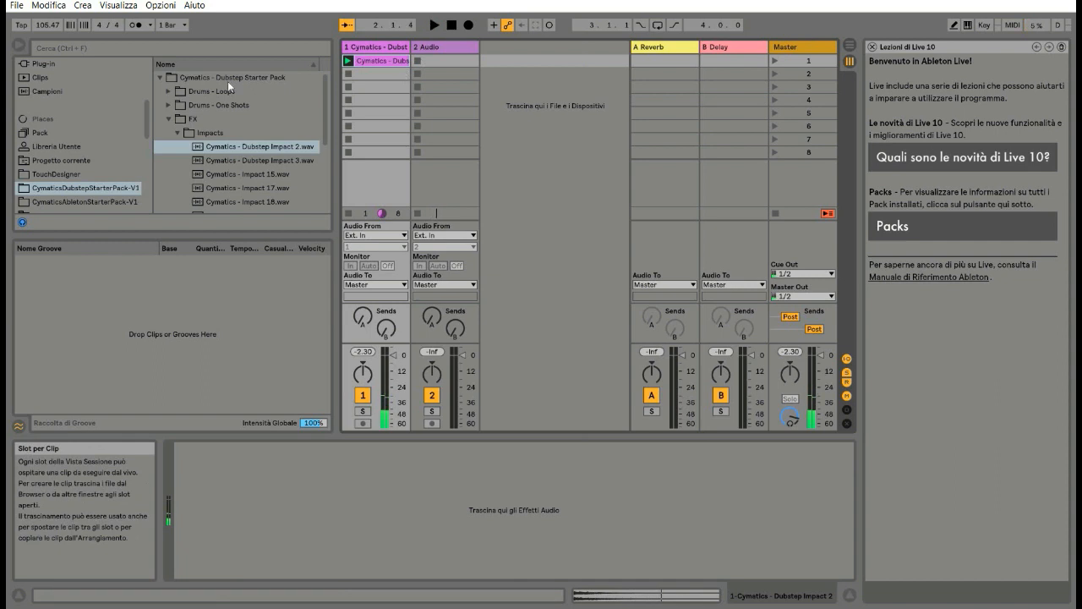
Load the Cymatics Dubstep Arp Loop 1 from Synths - Loops into track 2's second slot and launch it.
left_click(167, 119)
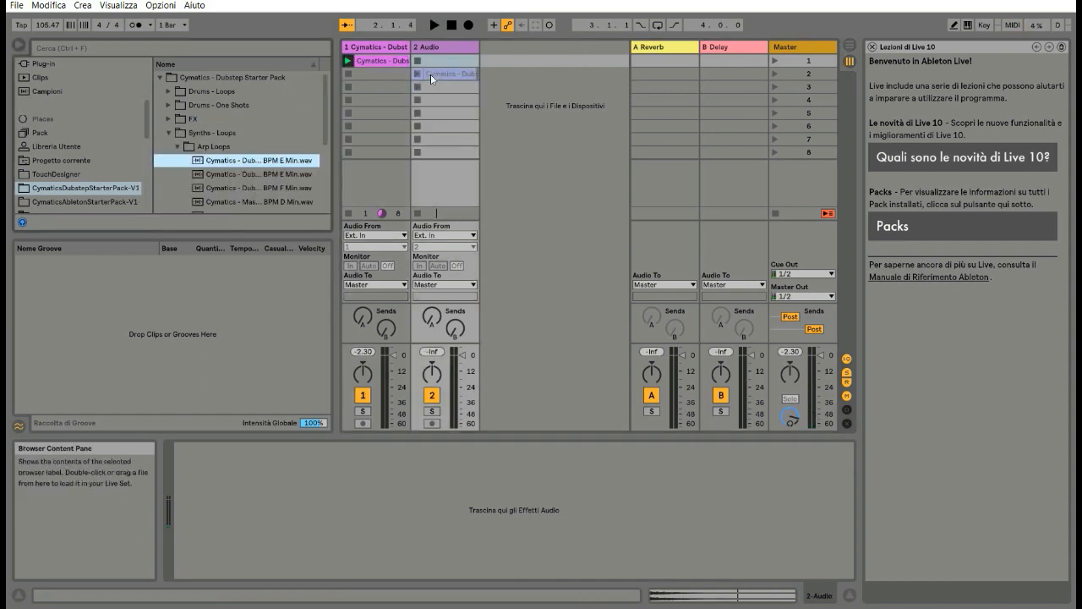
left_click(417, 74)
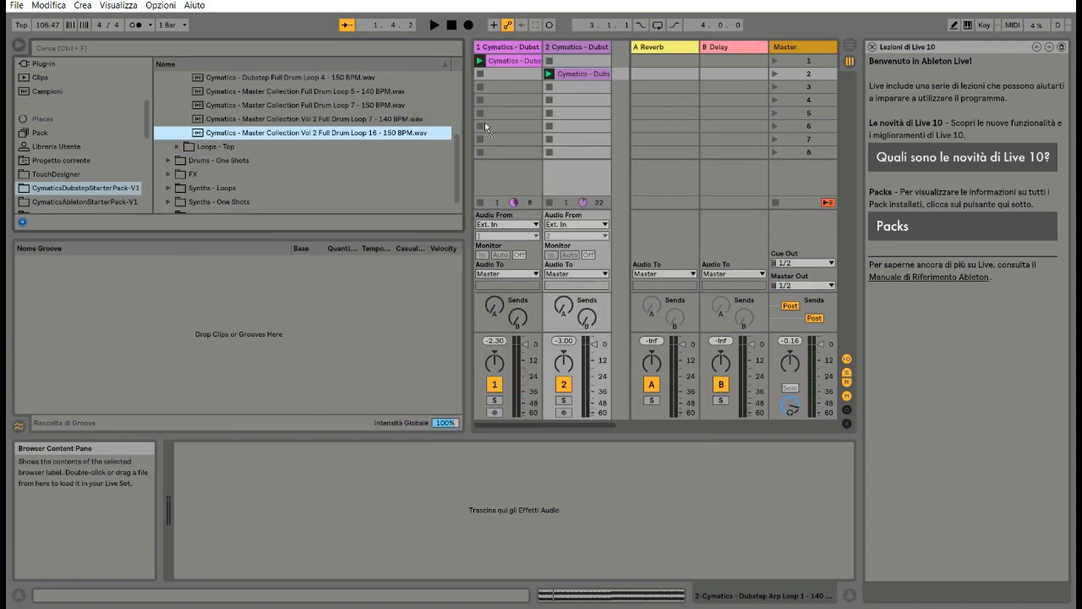
Add Master Collection Vol 2 Full Drum Loop 16 - 150 BPM to a new third track's fourth slot, launch it, and stop playback.
left_click_drag(484, 122, 621, 99)
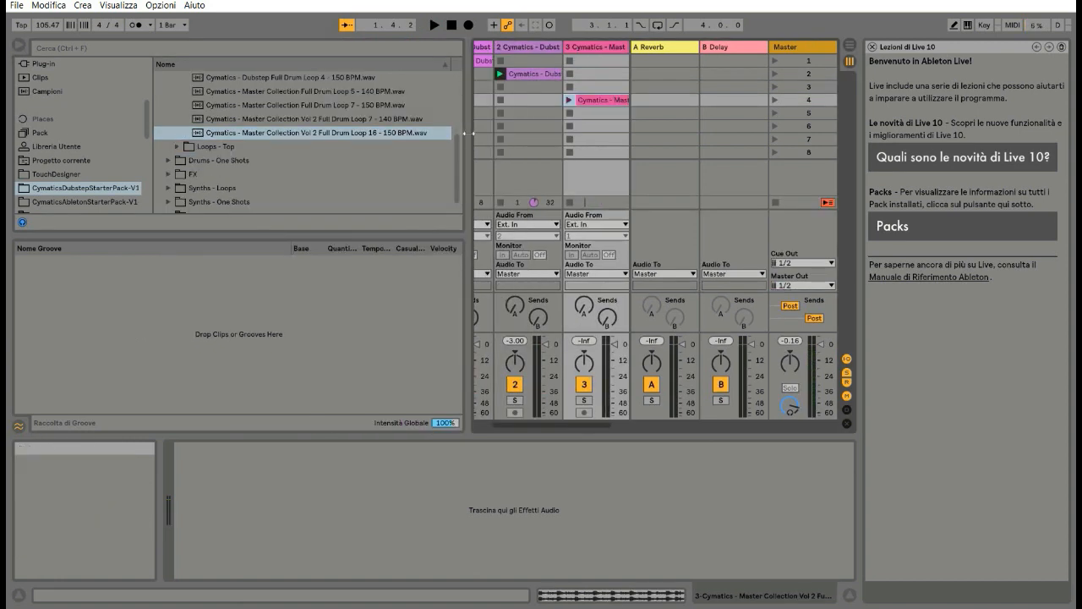
left_click_drag(469, 136, 271, 136)
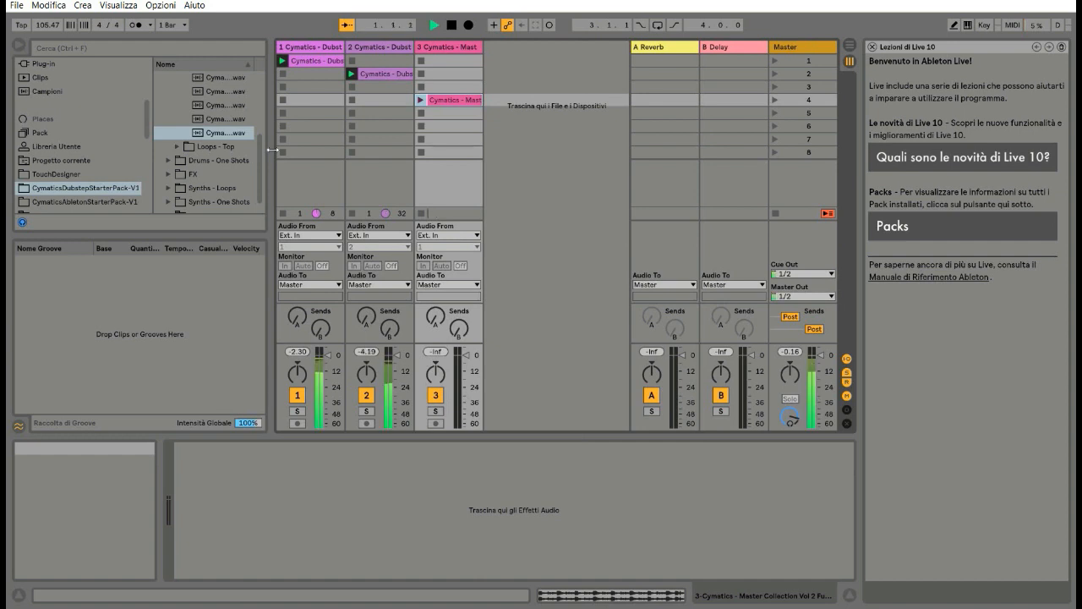
left_click(420, 100)
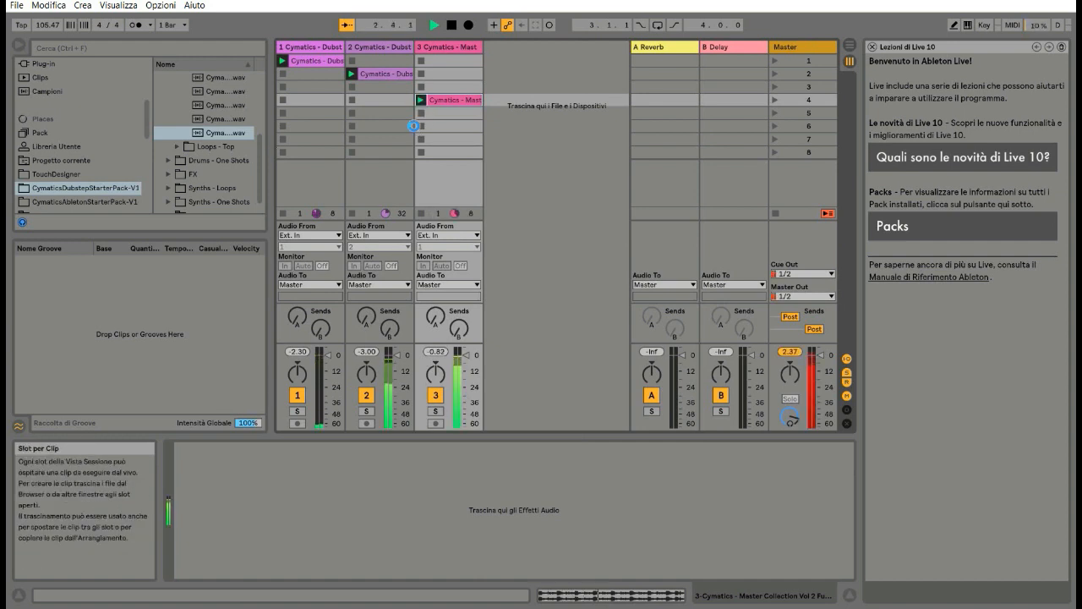
key("space")
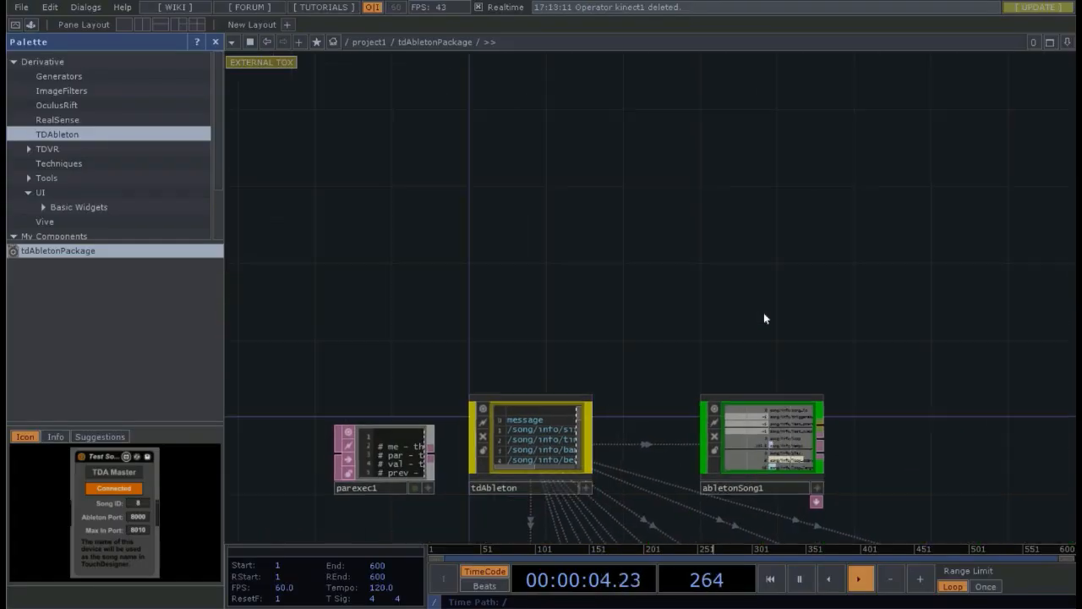
Switch to TouchDesigner and add a Base COMP above abletonSong1 in the tdAbletonPackage network.
key("Tab")
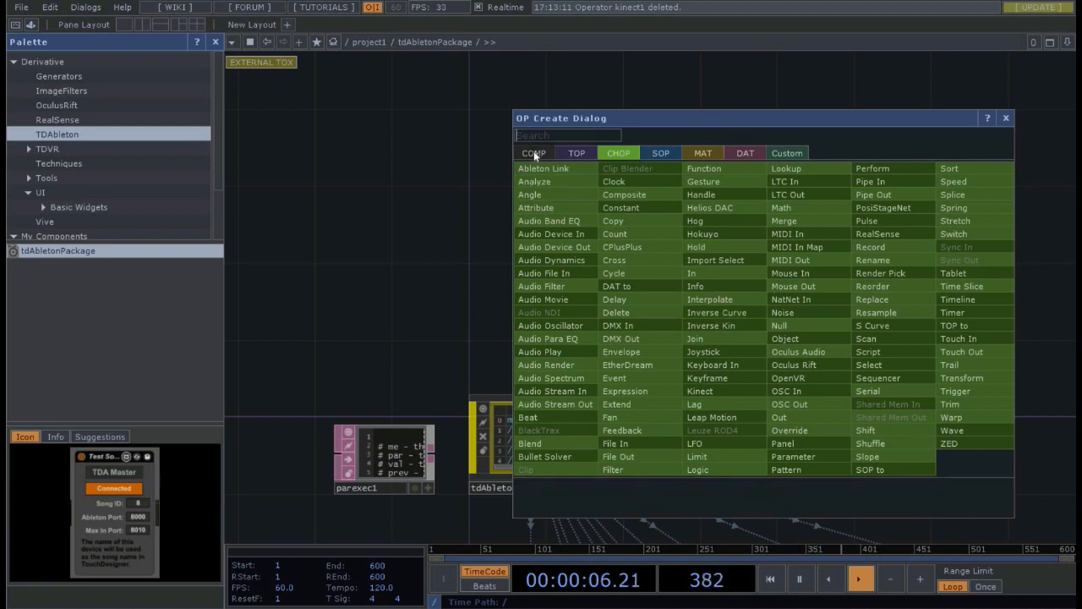
left_click(534, 156)
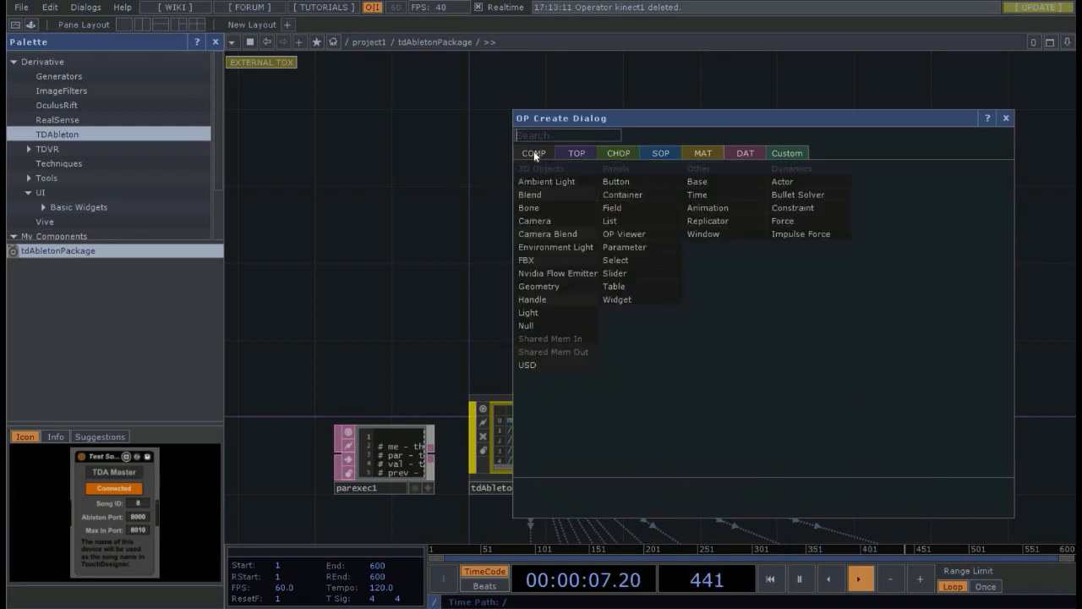
left_click(696, 181)
left_click(758, 287)
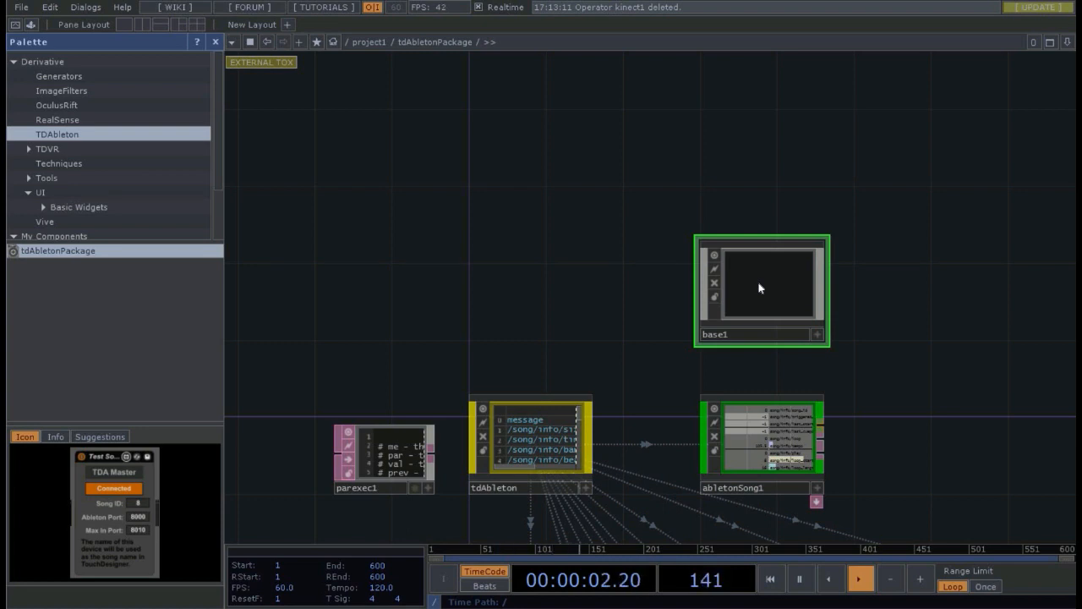
Enter the base1 component, add a Kinect CHOP inside it and look closely at its channels.
double_click(759, 287)
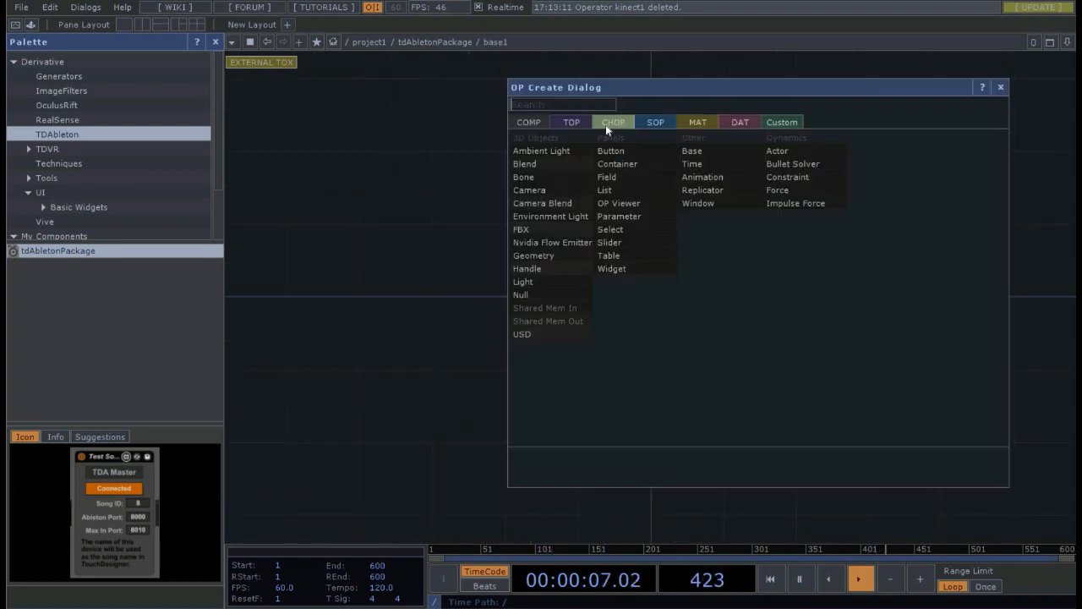
left_click(605, 124)
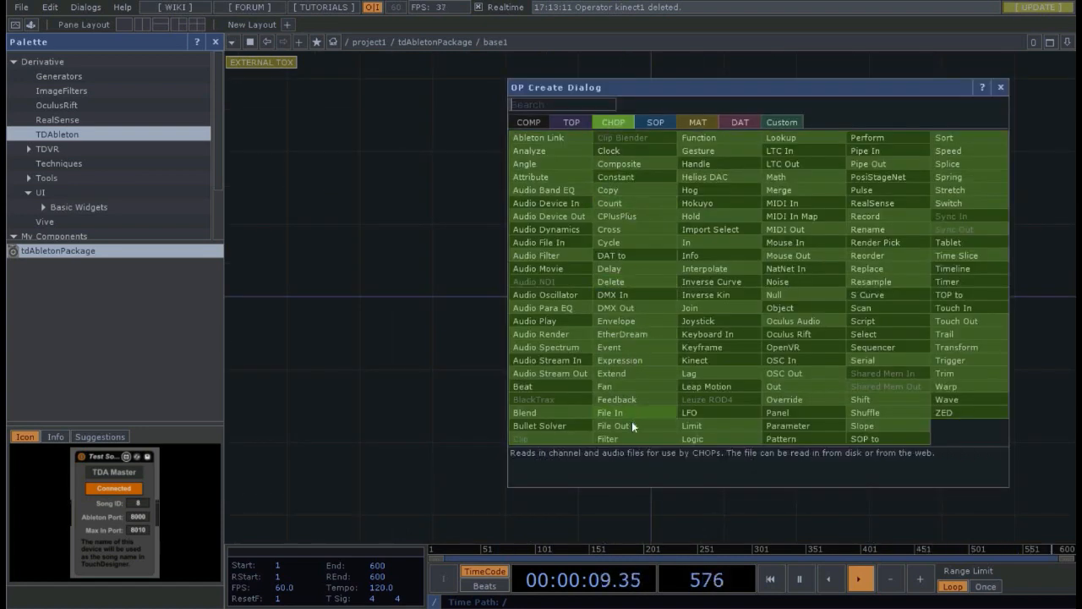
left_click(689, 362)
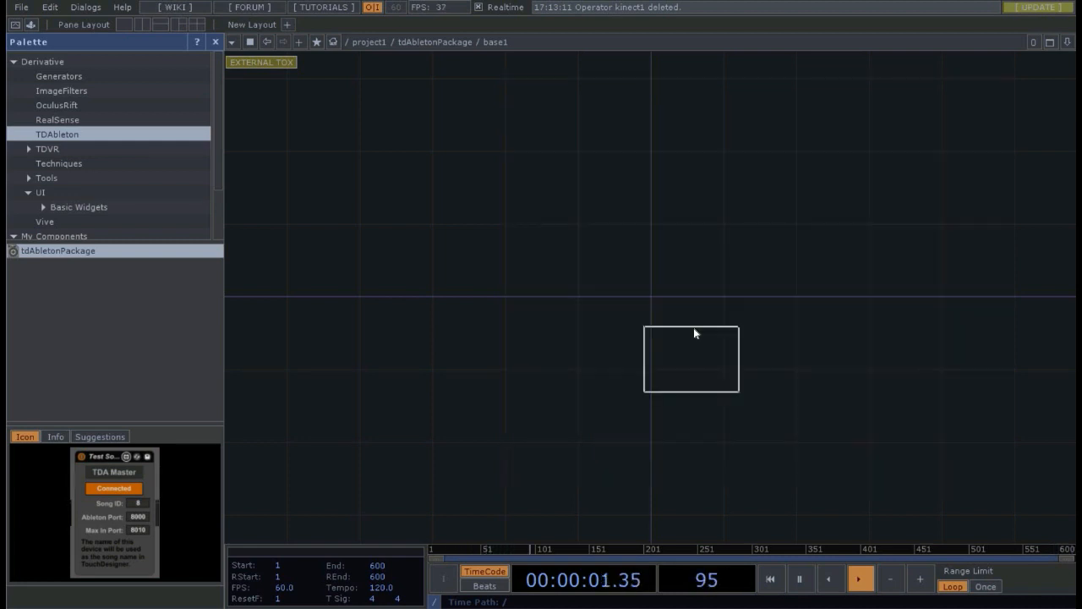
left_click(701, 309)
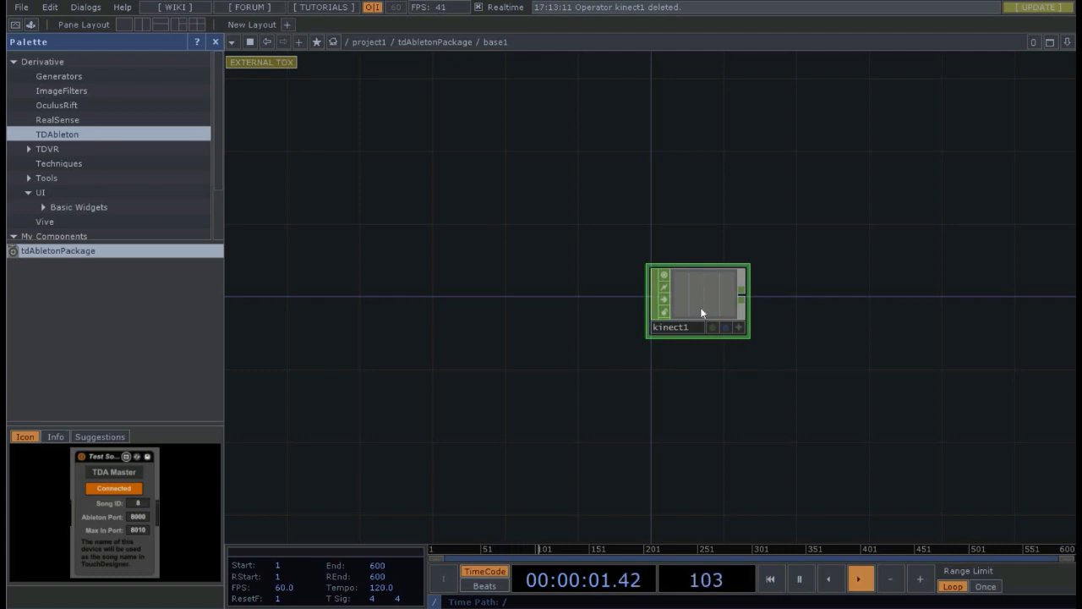
left_click_drag(815, 361, 548, 424)
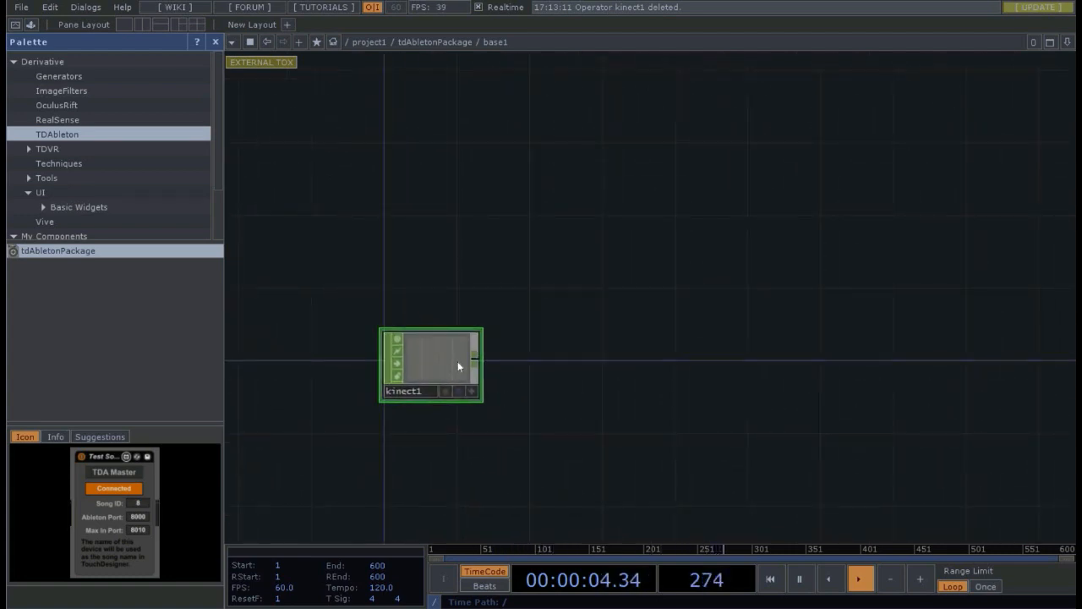
scroll(458, 361, "up", 5)
scroll(781, 434, "up", 3)
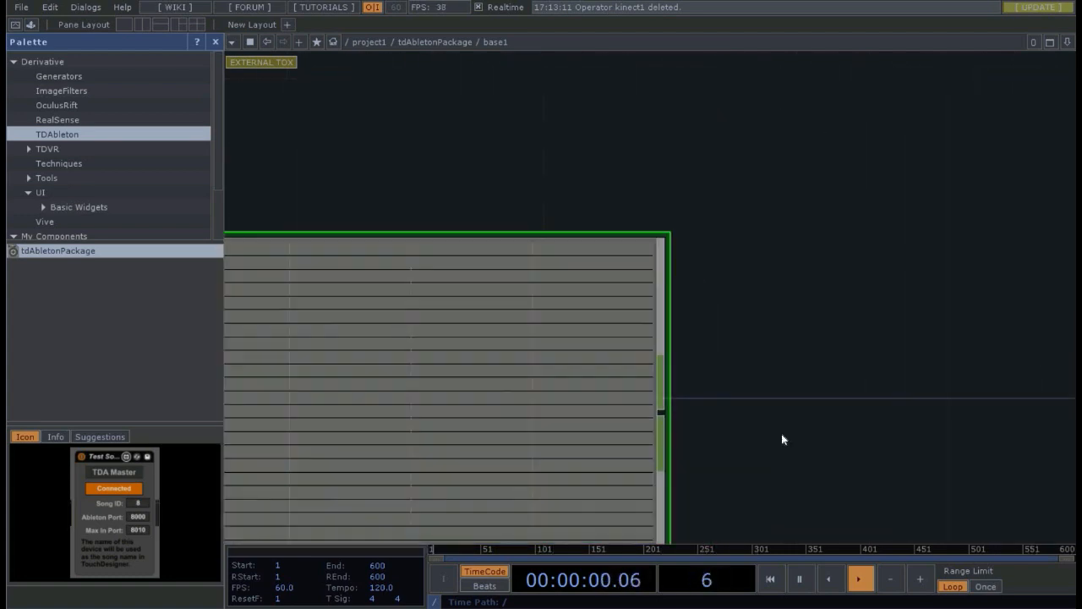
Add a Select CHOP above and to the right of kinect1 in the base1 network.
scroll(781, 433, "up", 3)
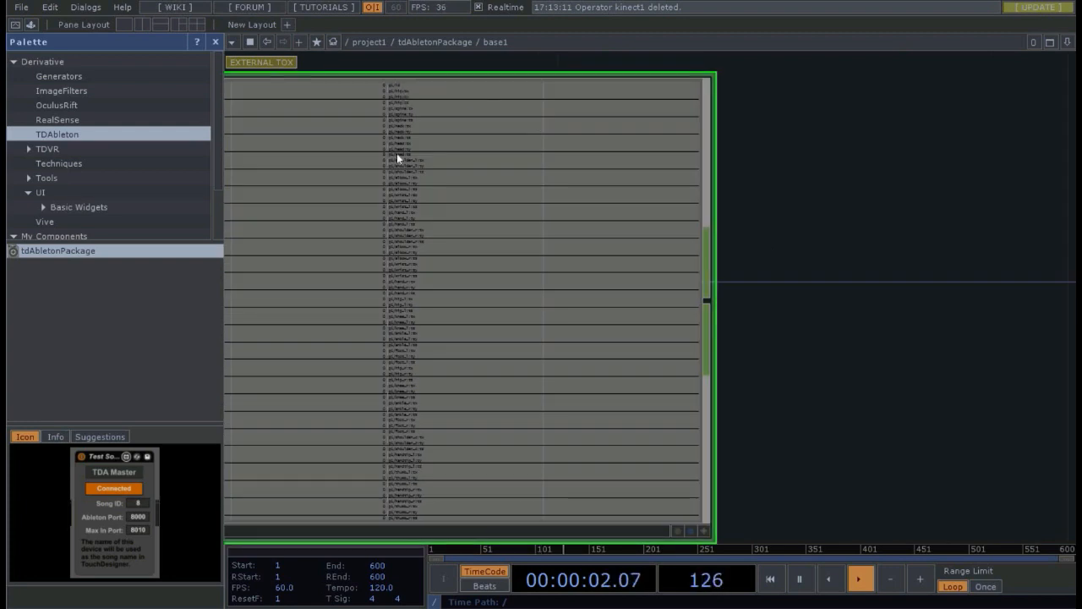
scroll(795, 377, "down", 5)
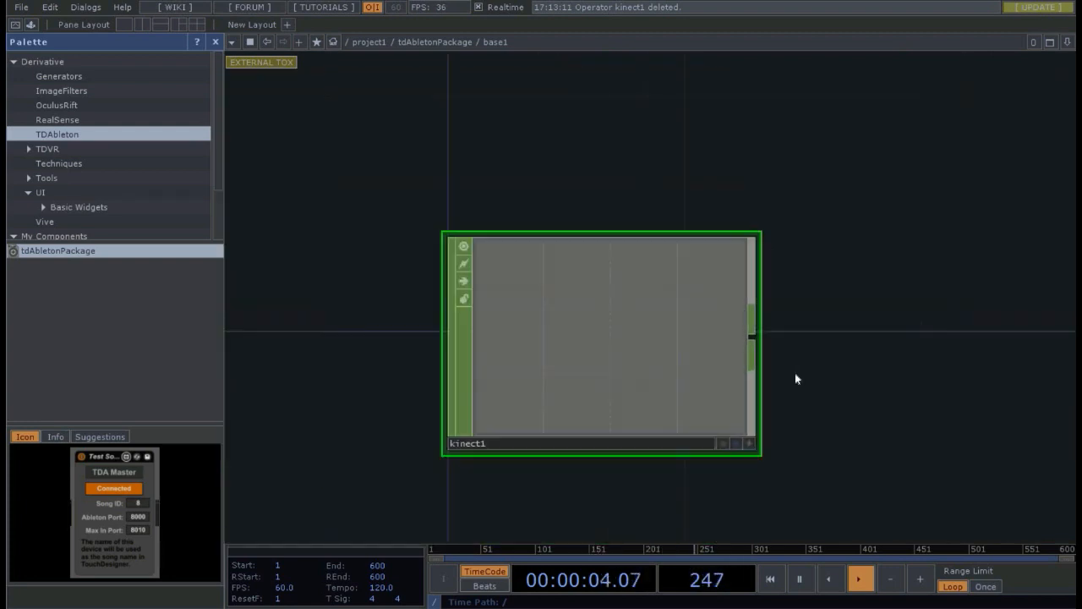
scroll(794, 379, "down", 2)
left_click_drag(778, 351, 544, 321)
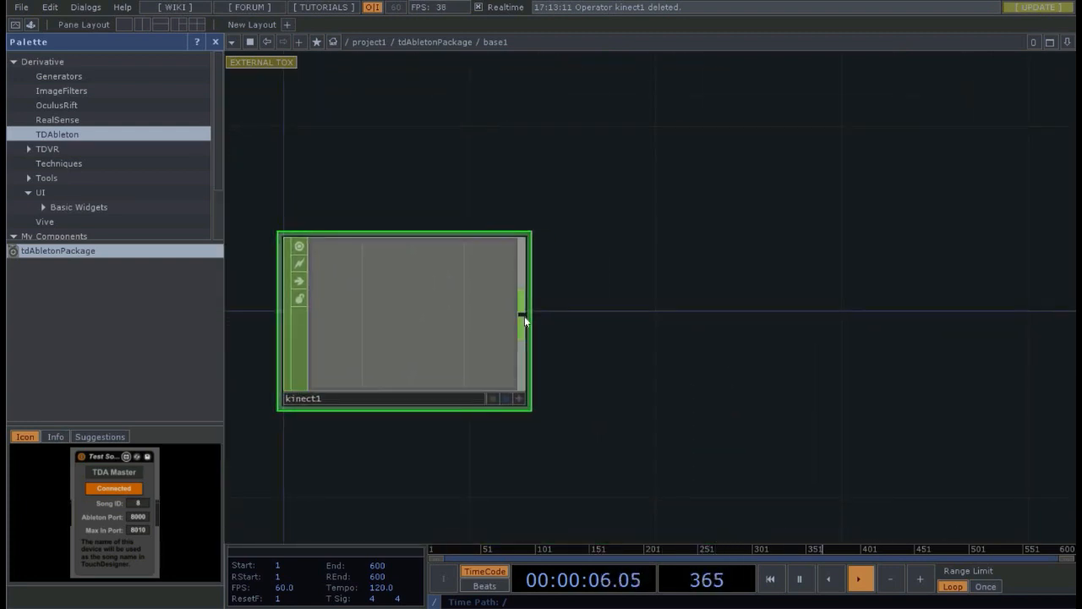
left_click(615, 324)
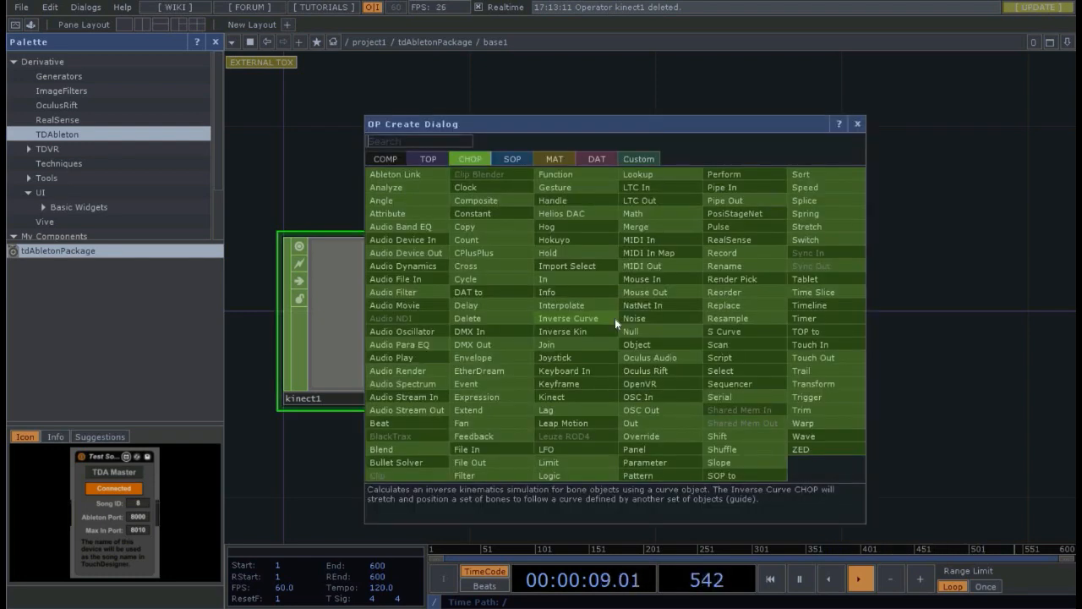
left_click(728, 371)
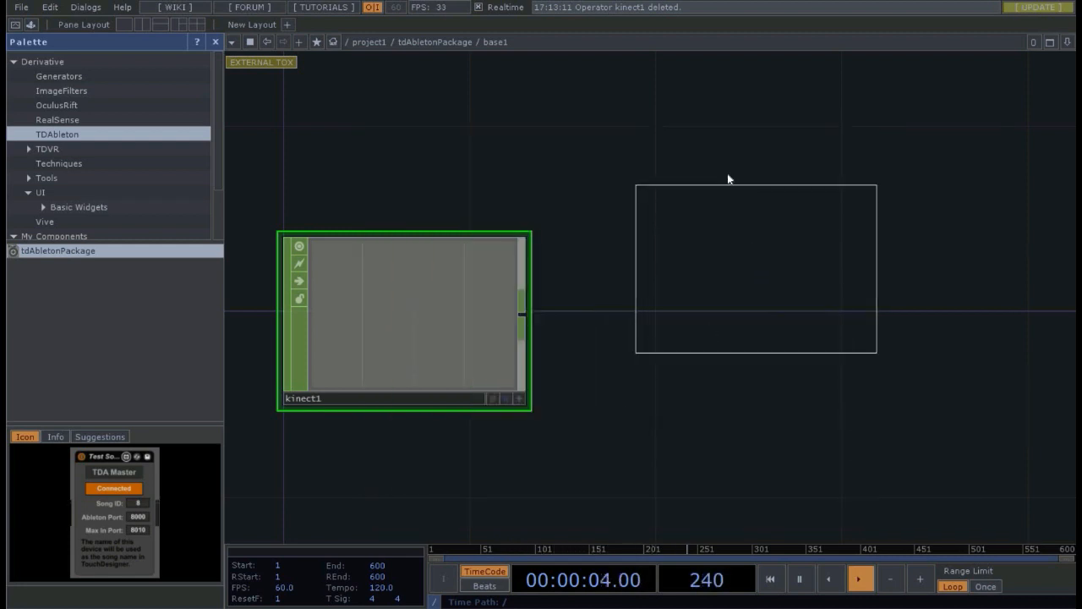
left_click(721, 186)
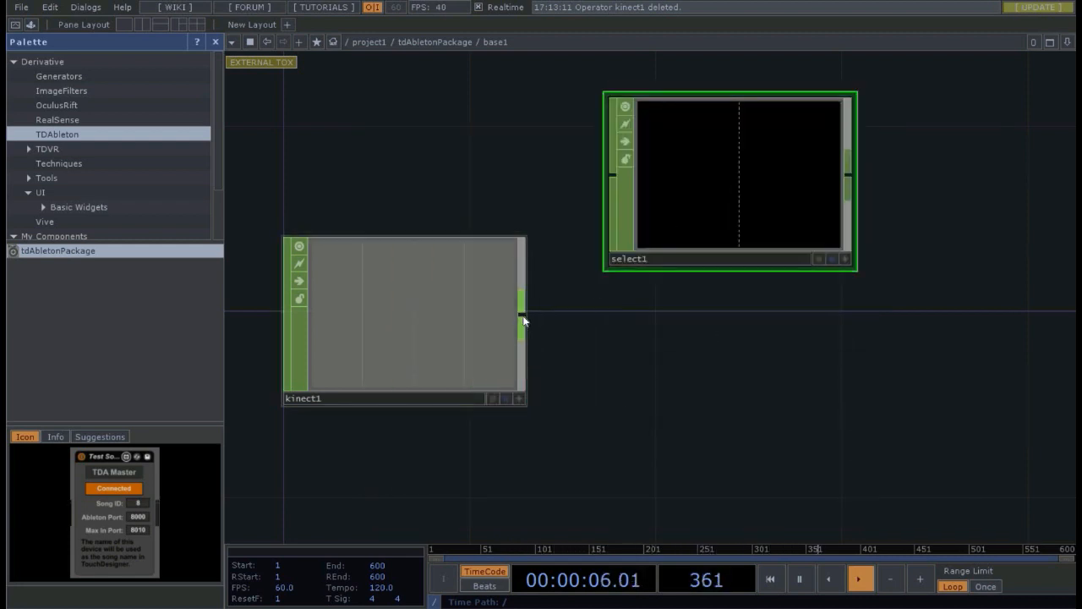
Connect kinect1's output to select1's input and line select1 up level with kinect1.
left_click_drag(523, 318, 594, 189)
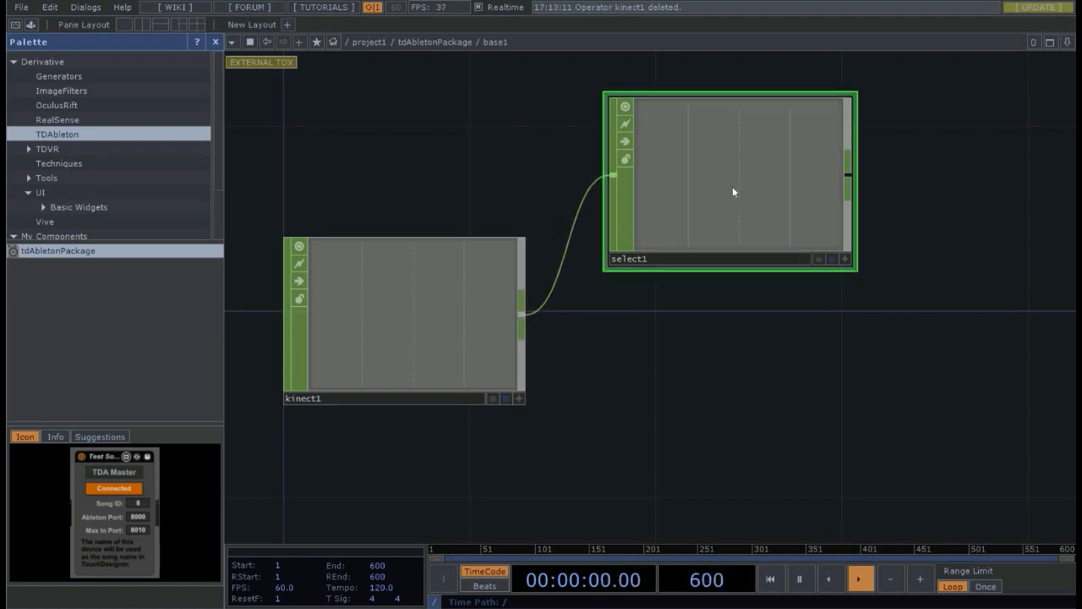
left_click_drag(722, 338, 686, 375)
left_click_drag(664, 239, 664, 360)
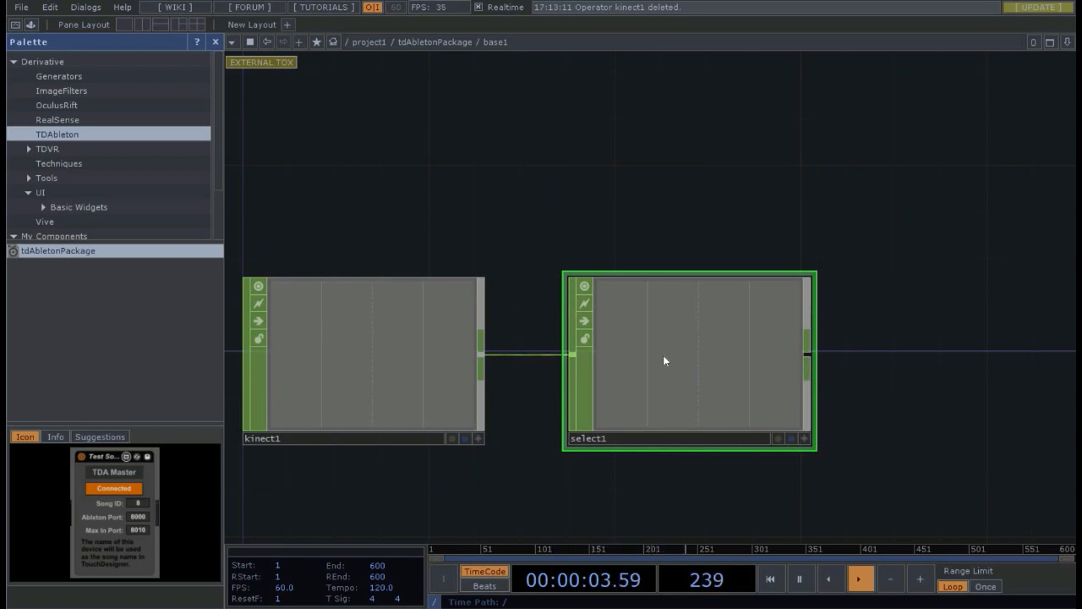
Set select1's Channel Names to p1/hand_*:t* so it picks the translate channels of both hands.
key("p")
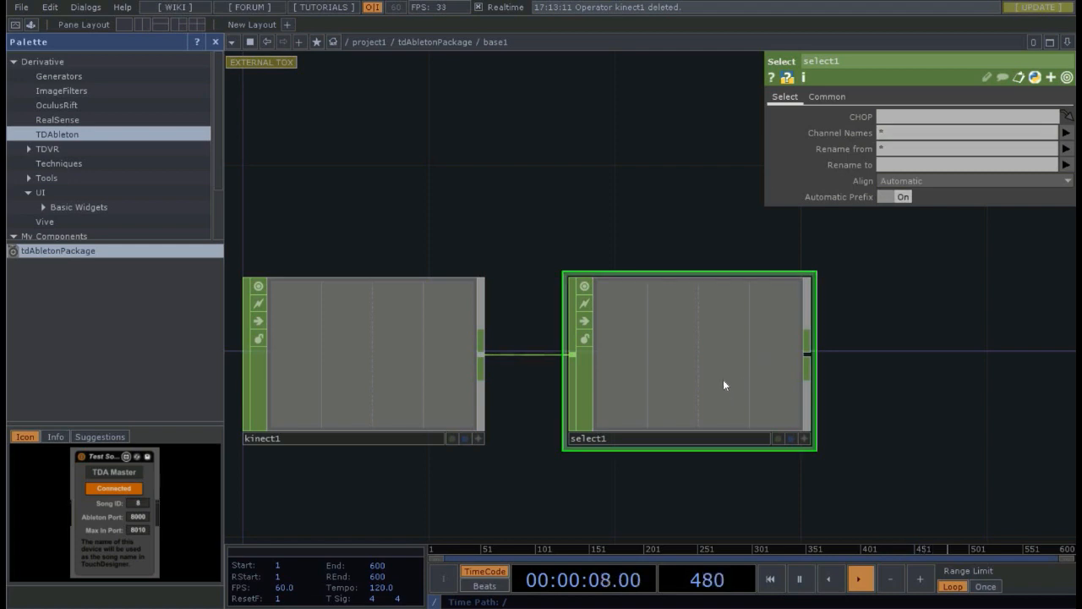
left_click(1065, 136)
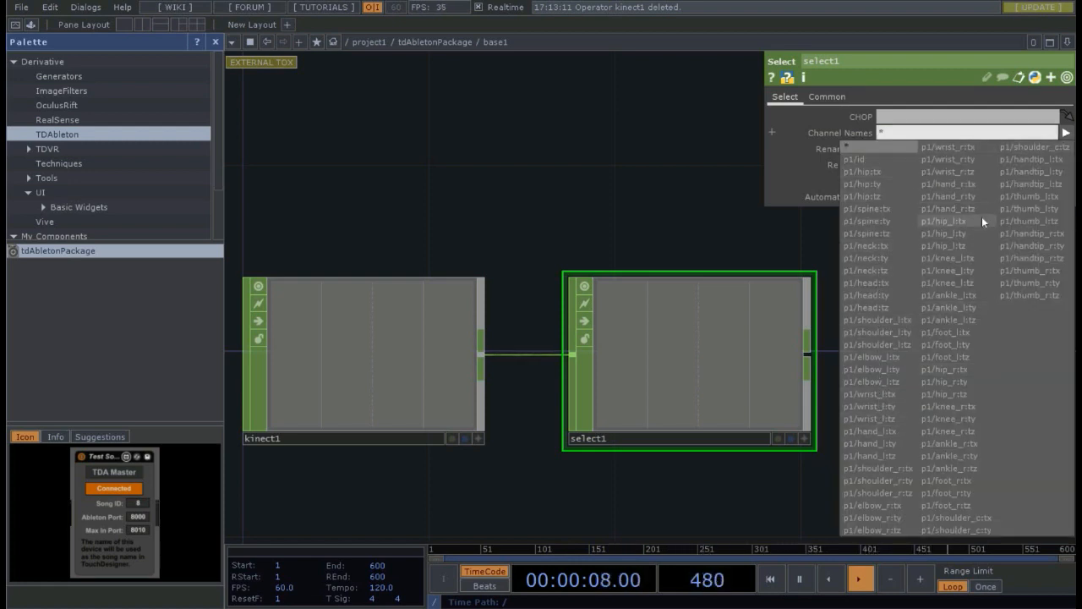
left_click(945, 183)
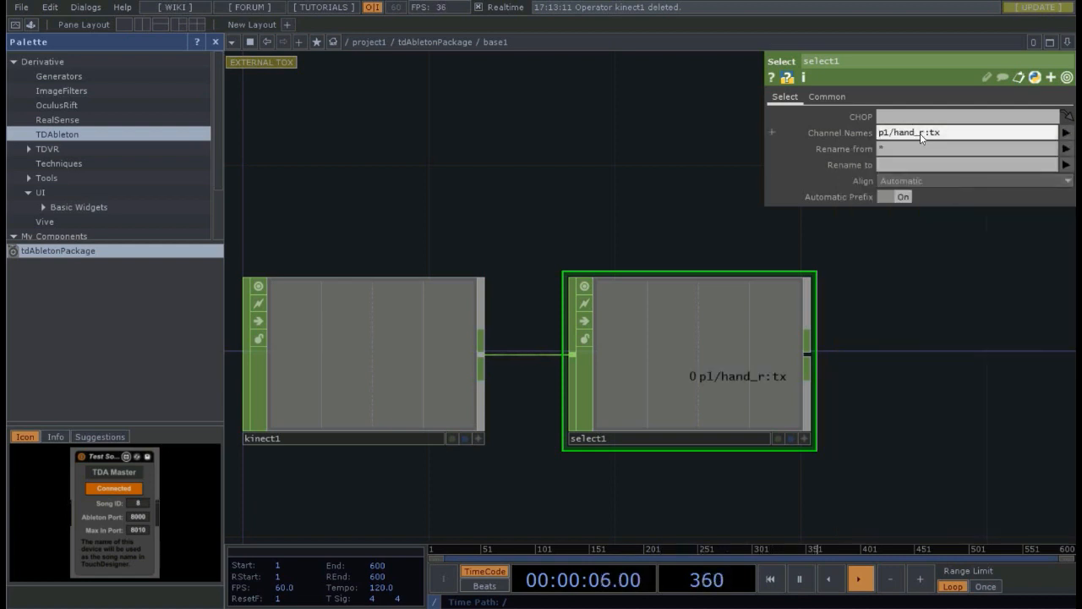
left_click(923, 134)
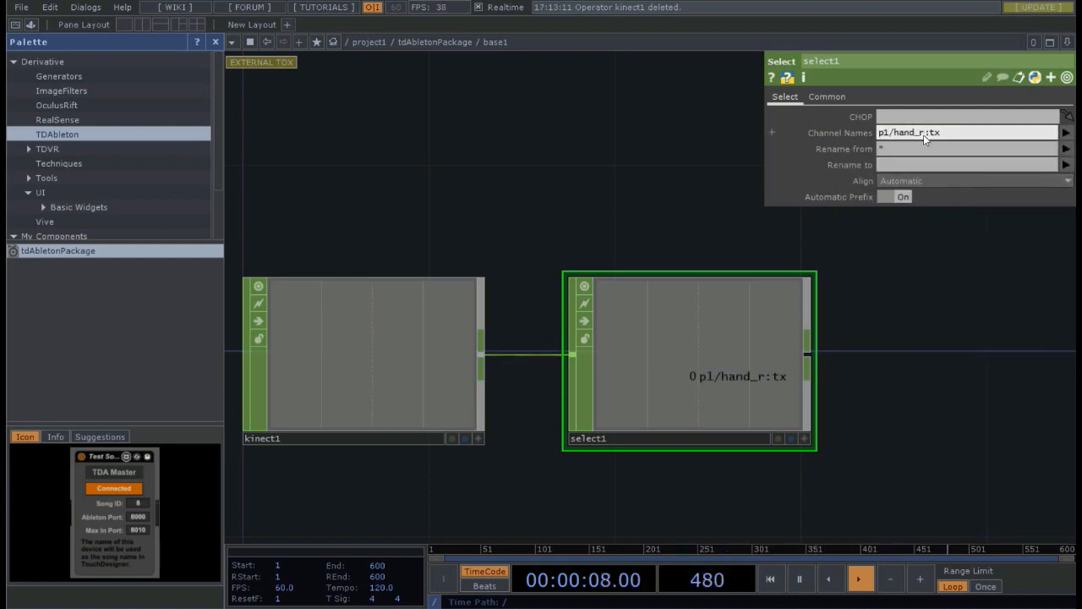
key("BackSpace")
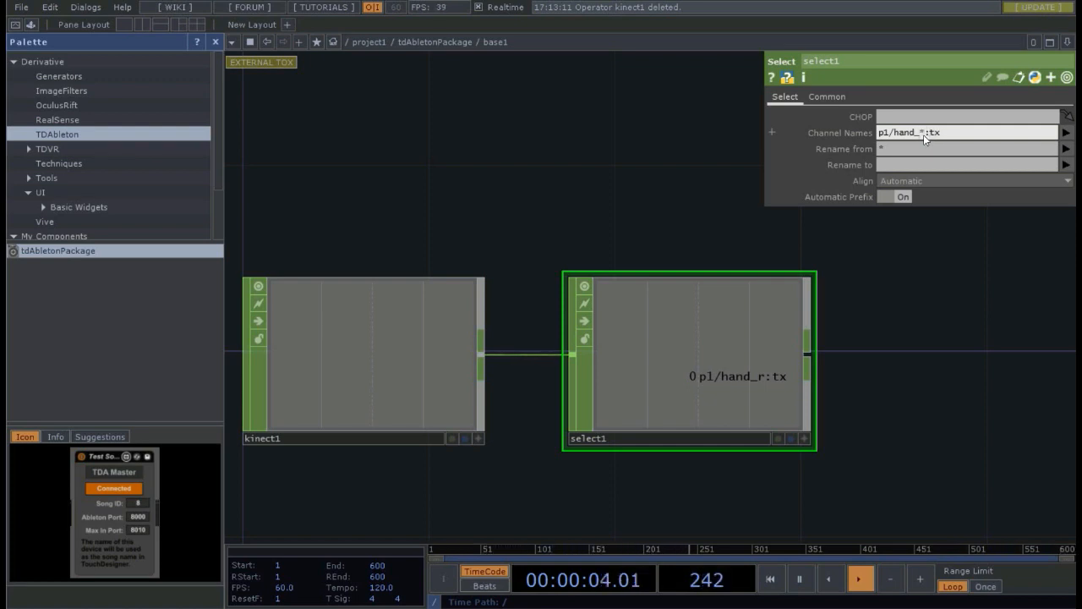
key("BackSpace")
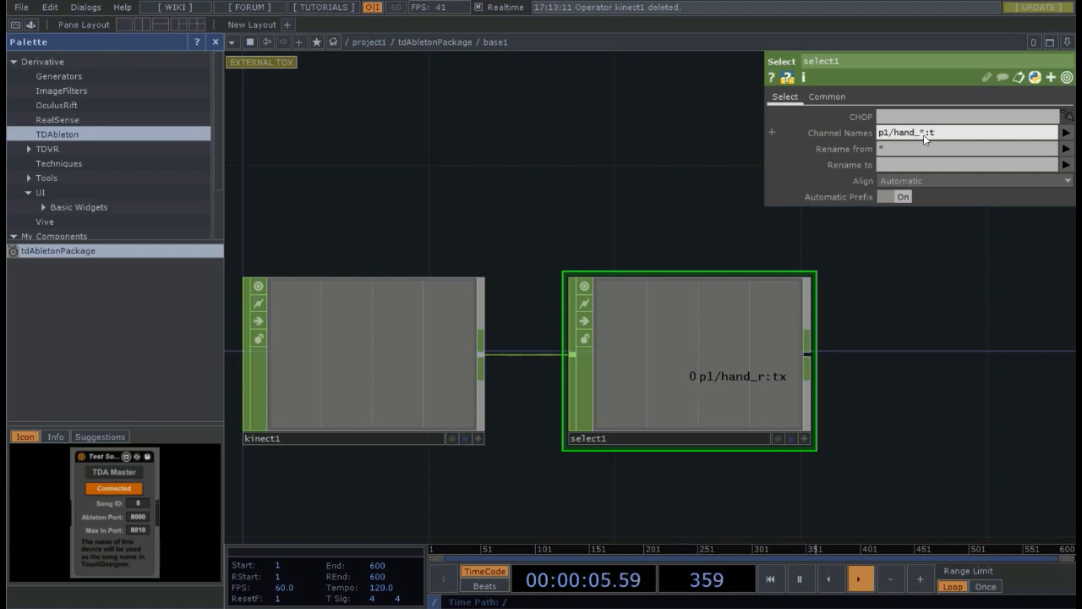
type("*")
key("Return")
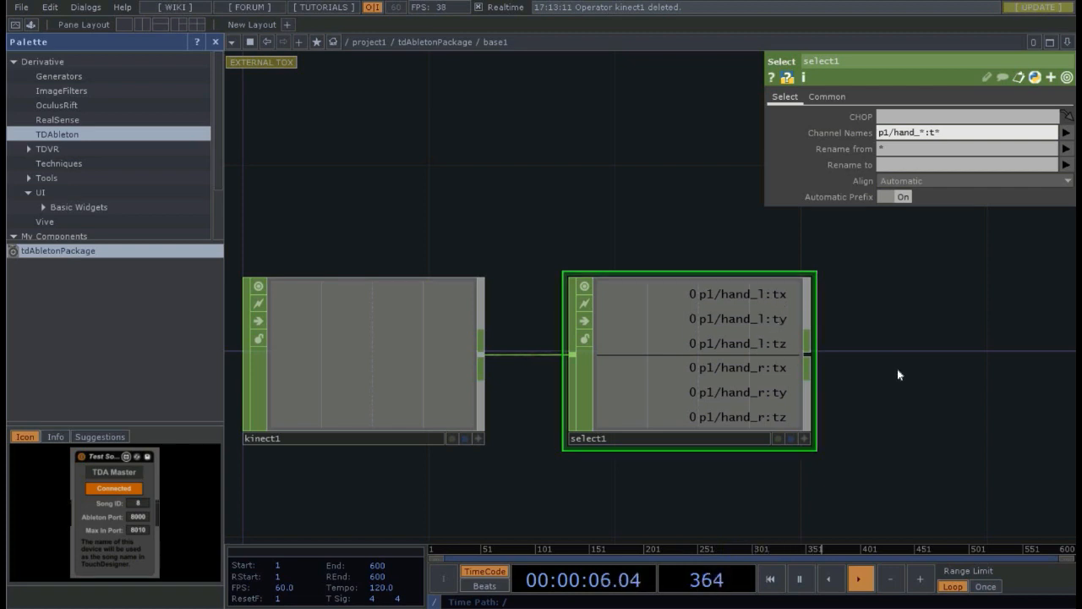
Append a Lag CHOP to select1's output, place it beside select1, and hide the parameter window.
scroll(714, 380, "right", 5)
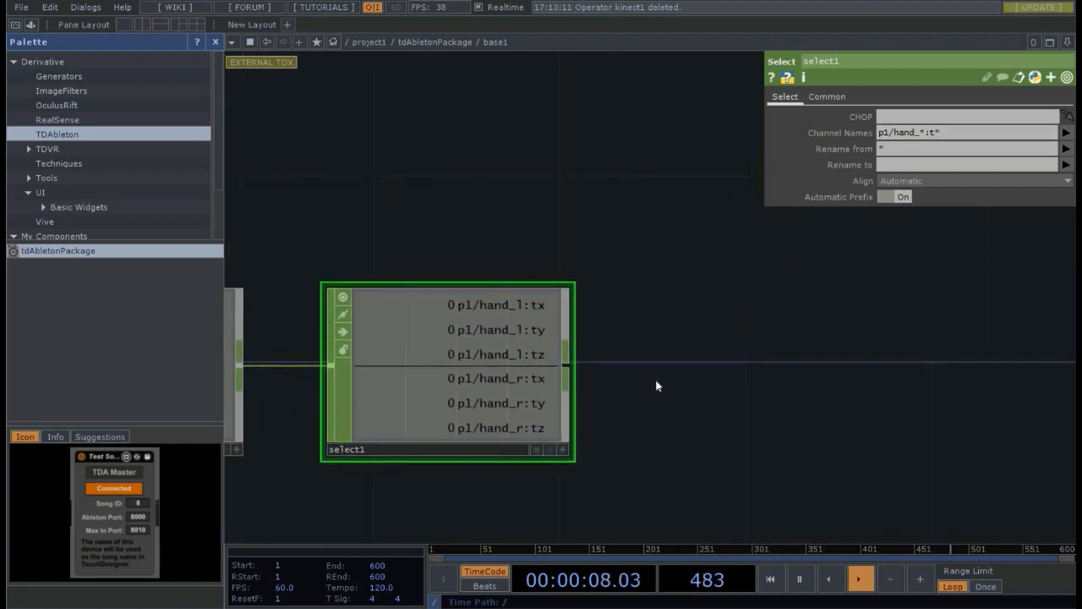
right_click(564, 367)
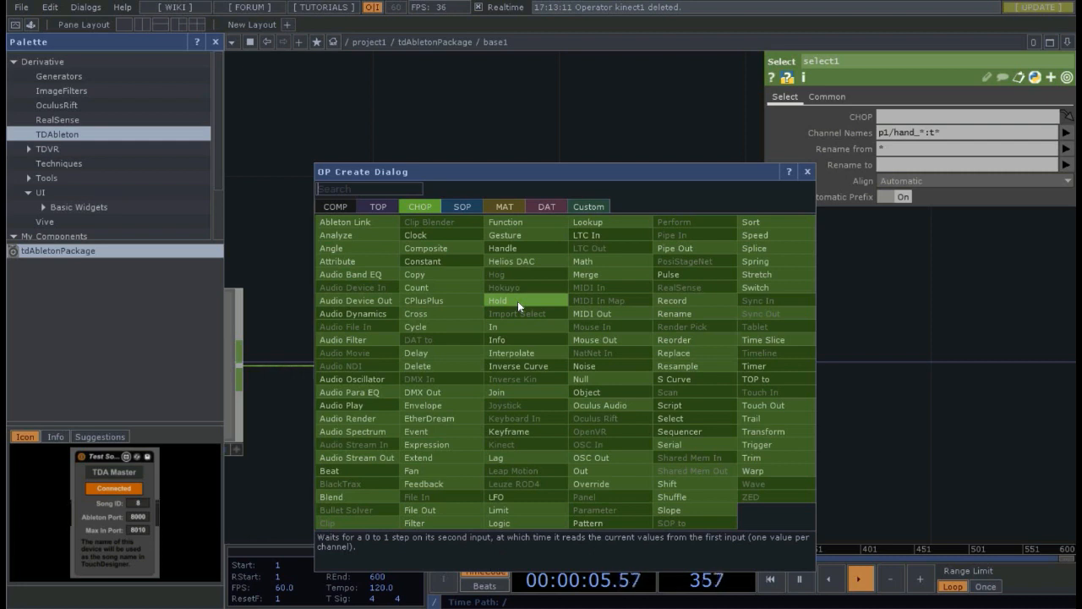
left_click(499, 457)
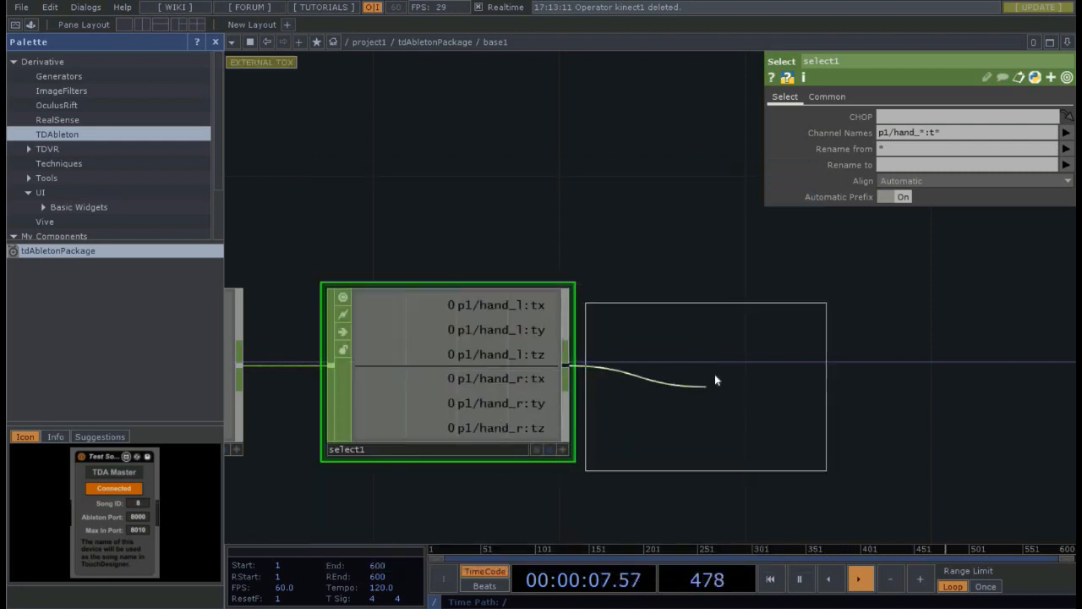
left_click(716, 379)
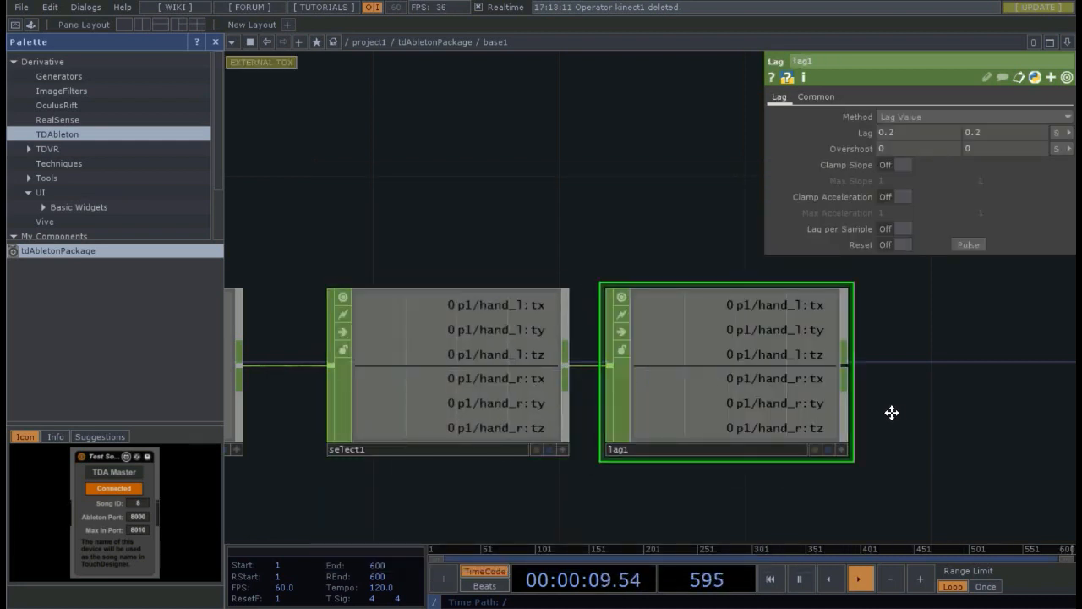
left_click_drag(891, 411, 857, 411)
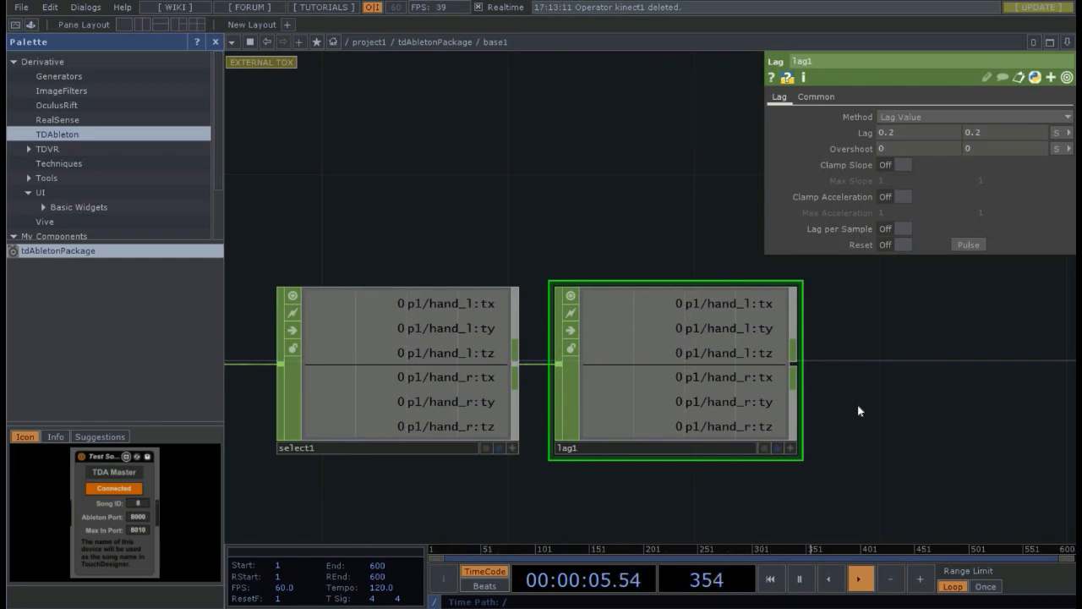
key("p")
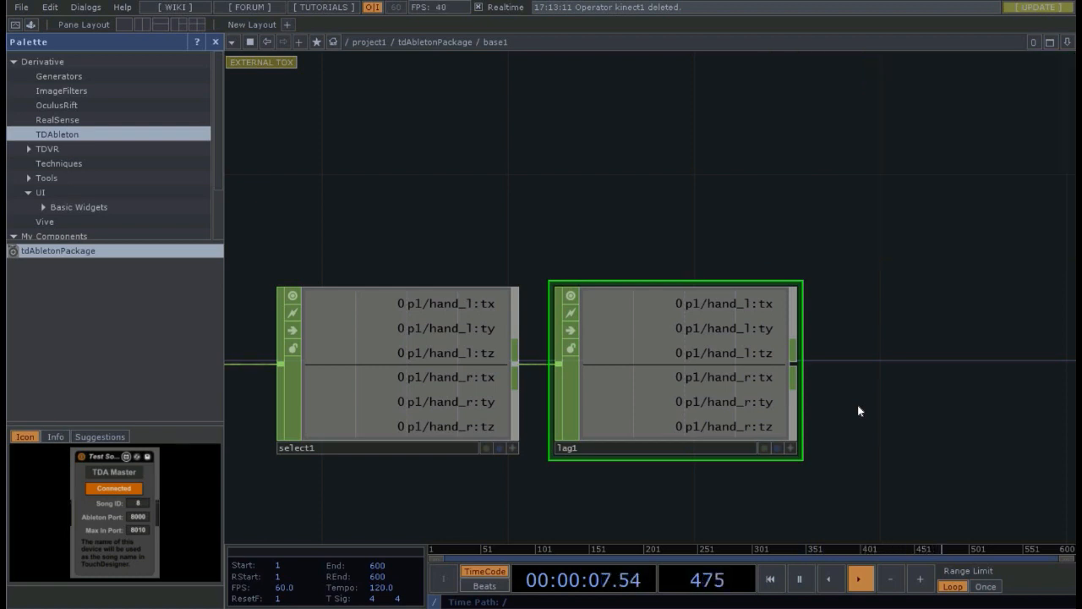
Add a Select CHOP beyond lag1 and paste two copies of it below, making a column of three.
scroll(857, 404, "down", 2)
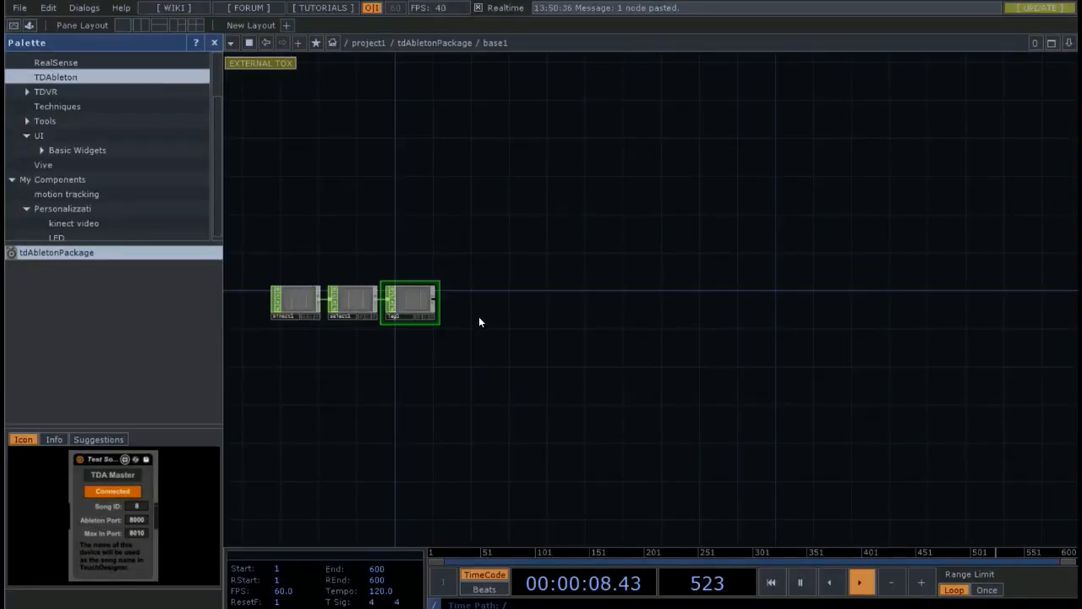
scroll(478, 320, "up", 5)
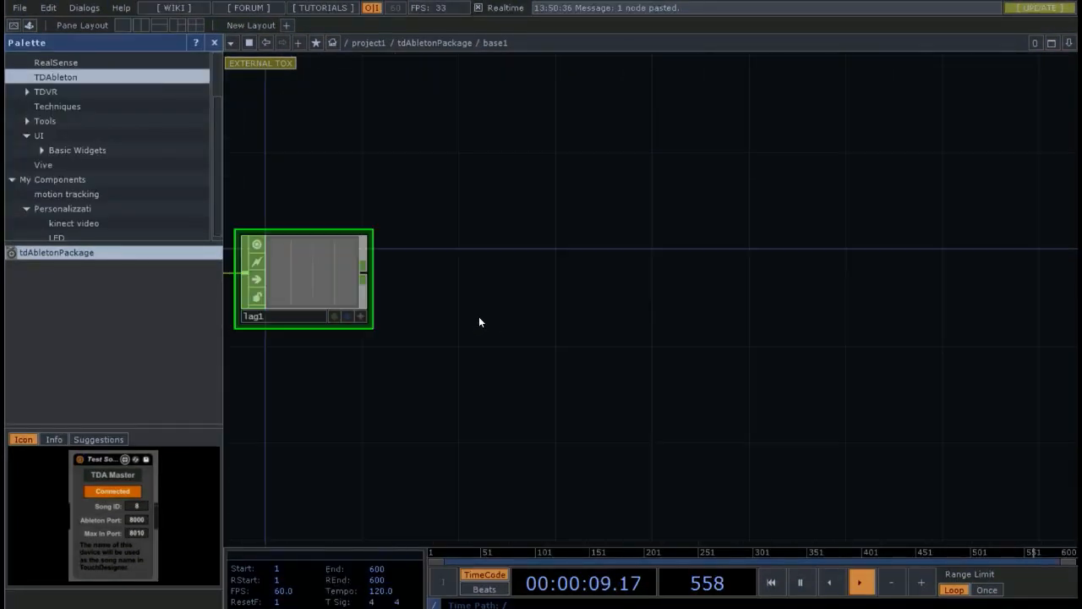
left_click_drag(479, 320, 665, 357)
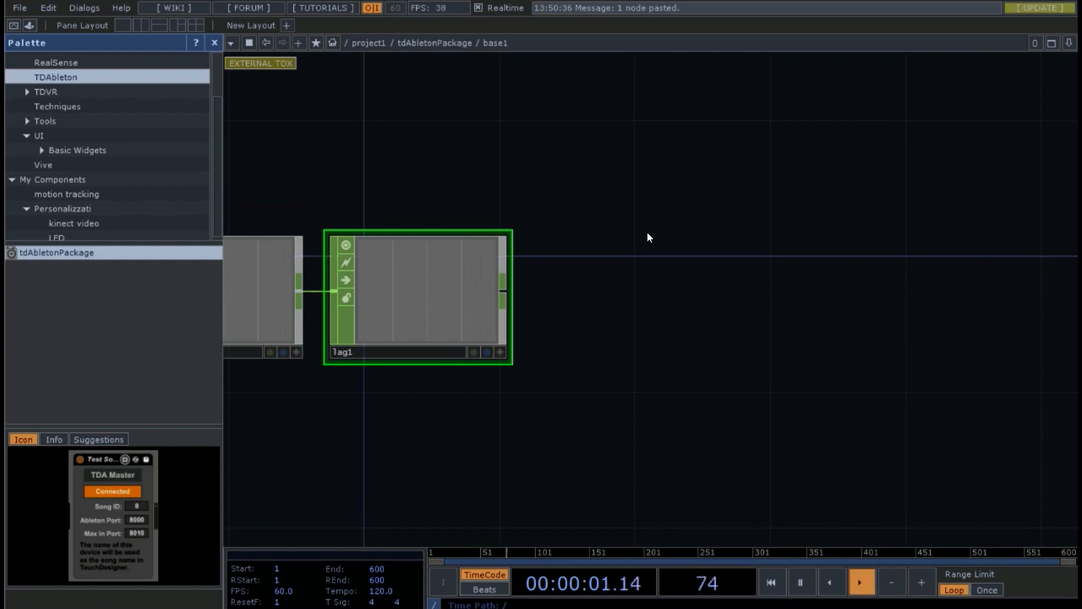
left_click_drag(647, 234, 647, 283)
key("Tab")
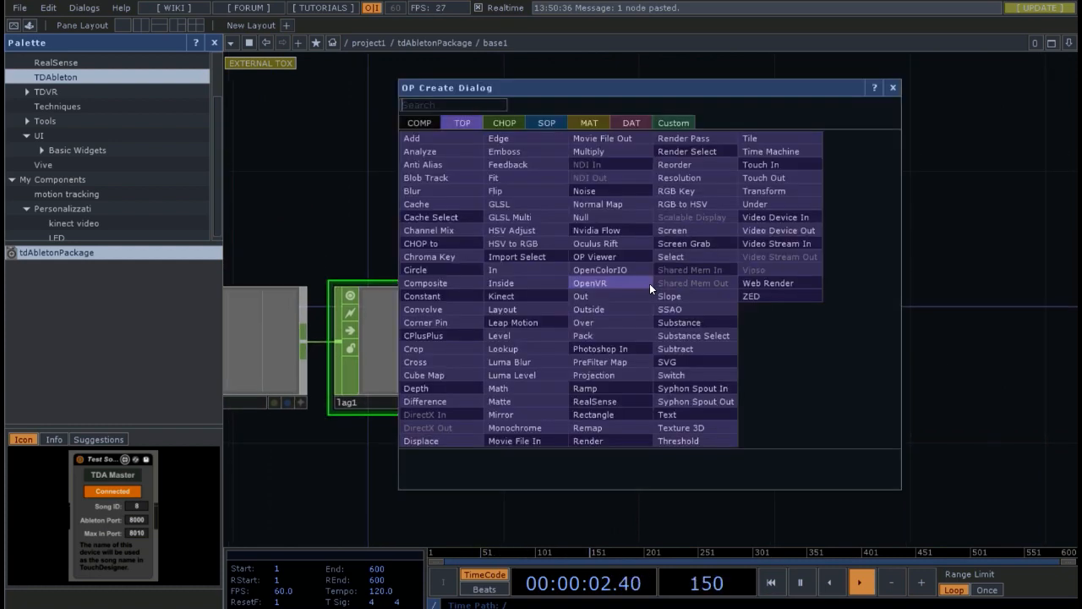
left_click(502, 123)
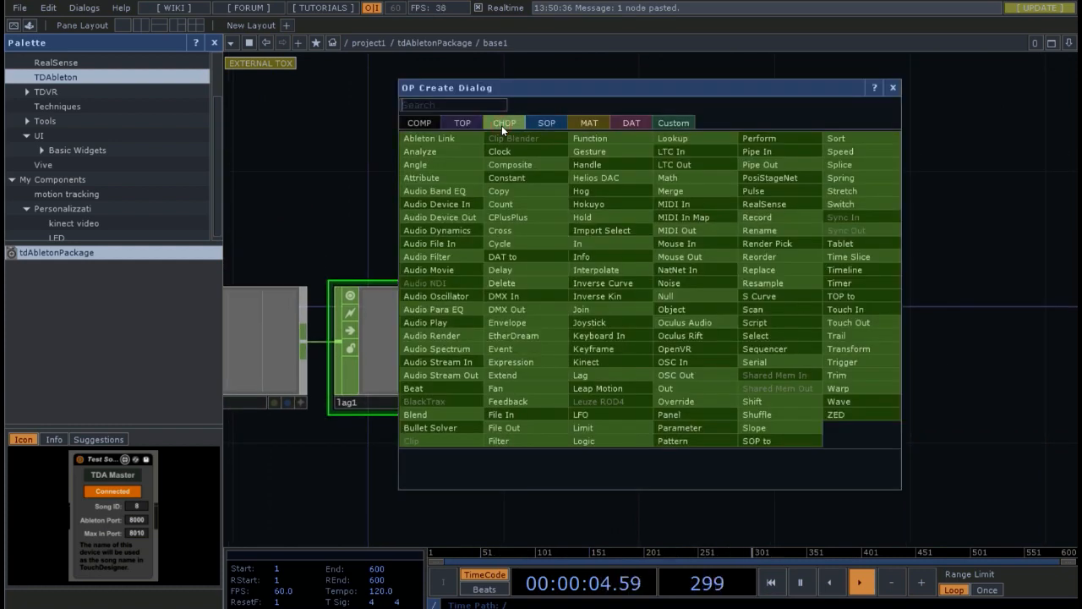
left_click(657, 178)
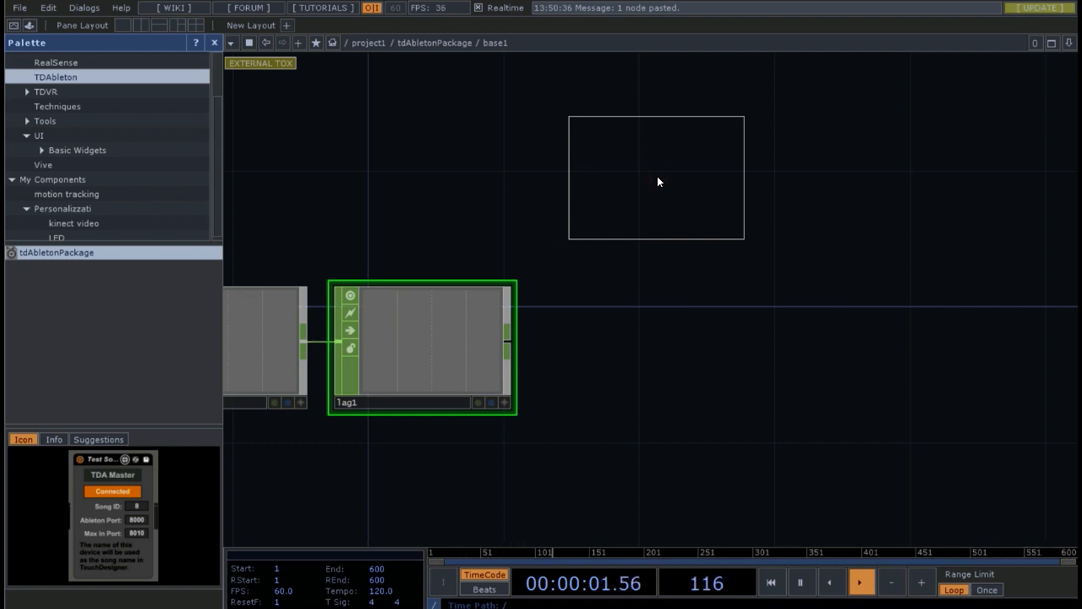
left_click(658, 180)
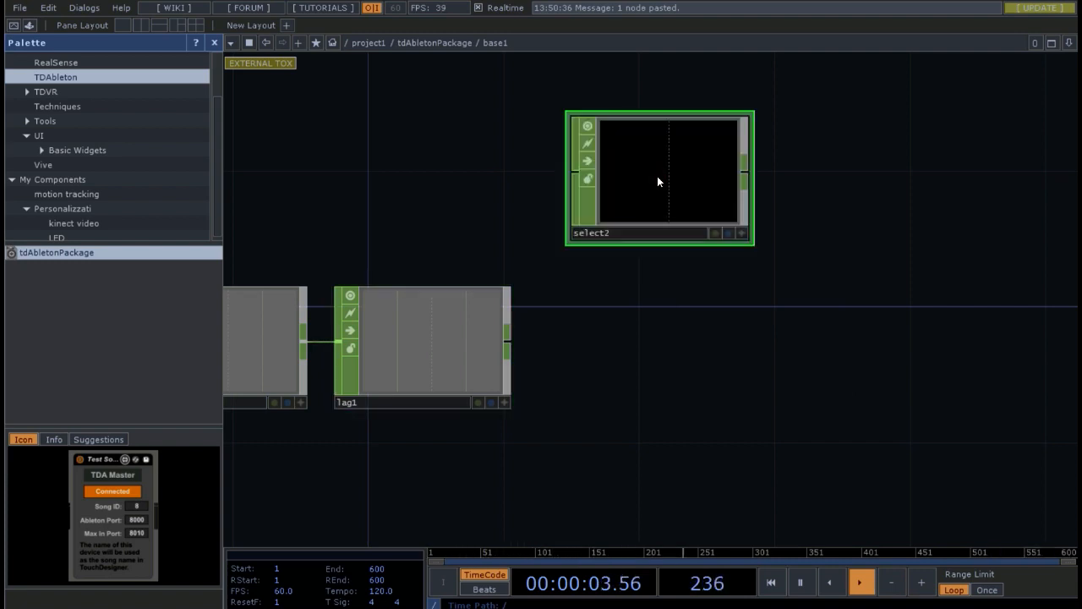
key("ctrl+c")
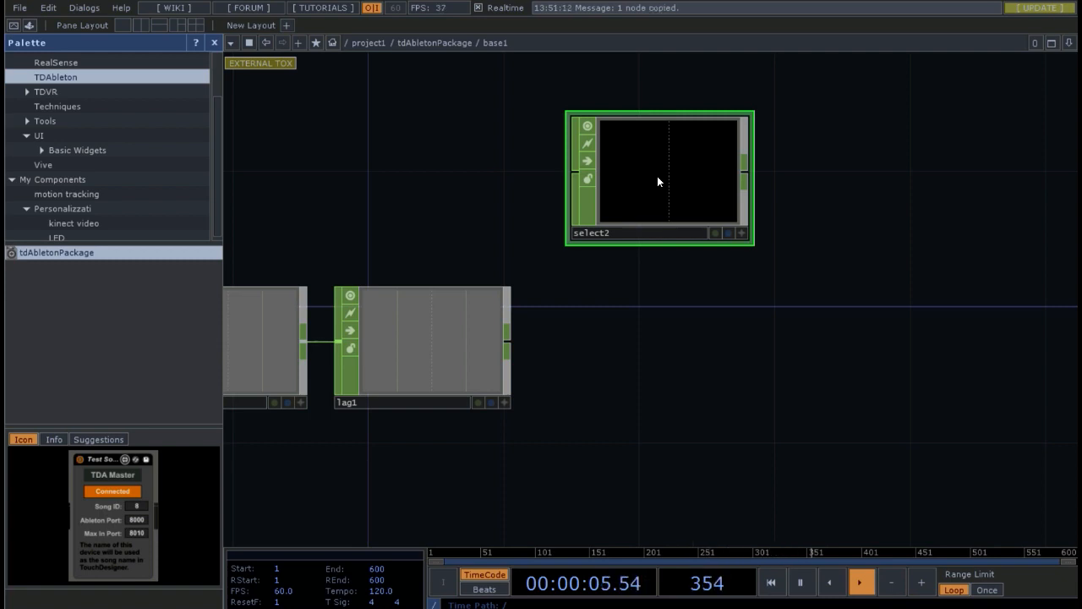
key("ctrl+v")
key("ctrl+v")
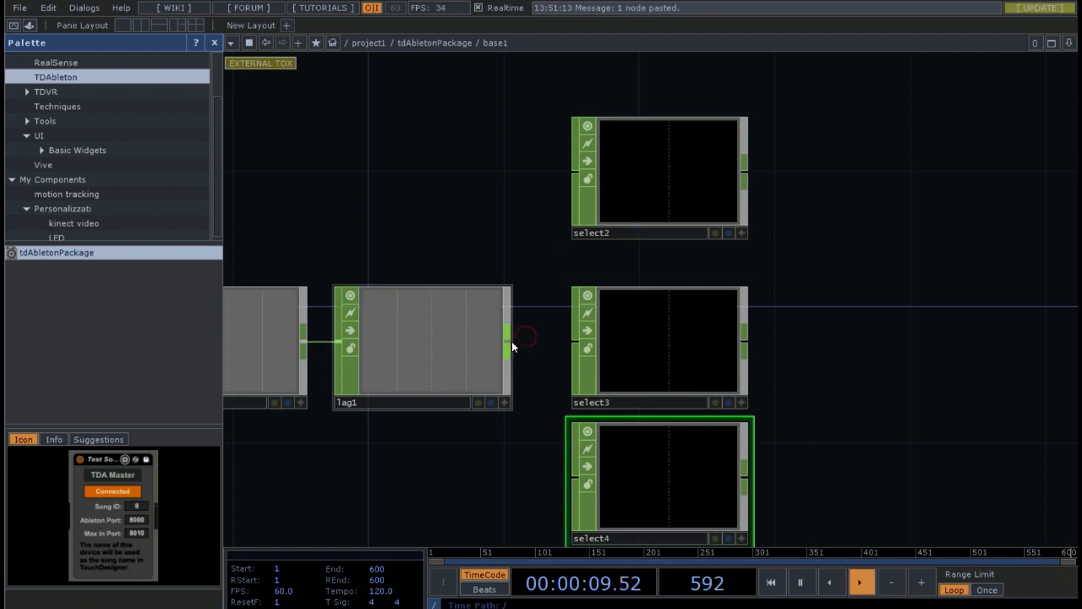
Connect lag1's output to the inputs of select2, select3 and select4.
left_click_drag(507, 340, 576, 172)
left_click_drag(509, 342, 575, 342)
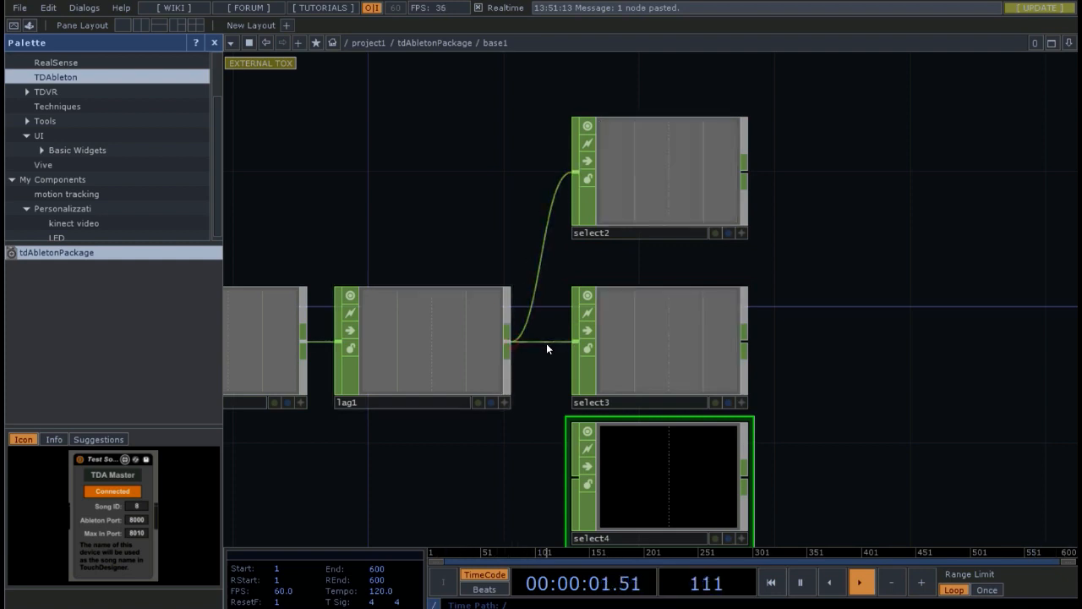
left_click_drag(509, 340, 575, 477)
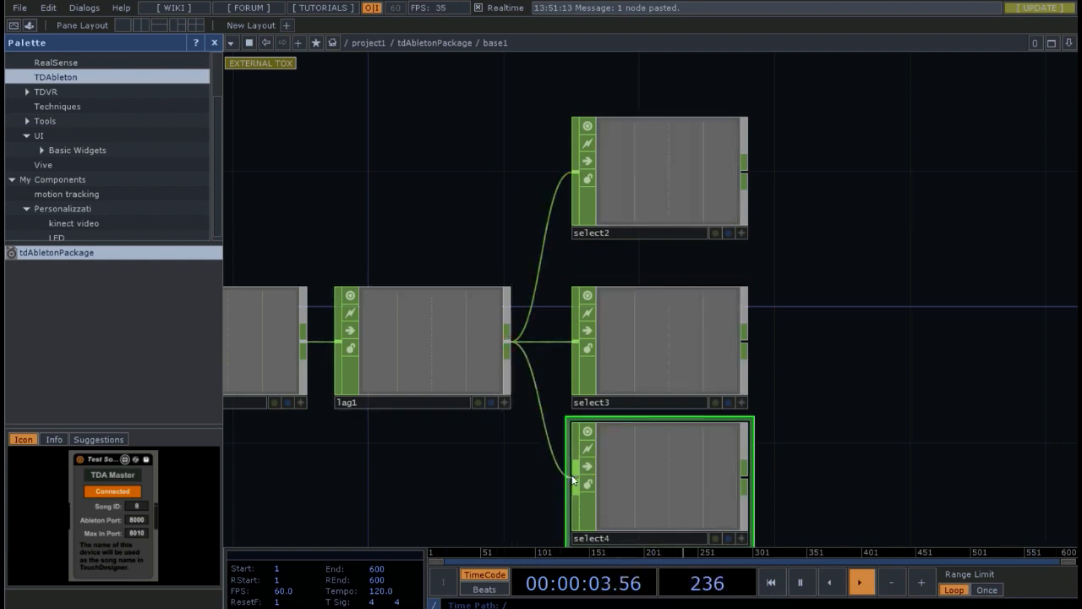
Set select2's Channel Names to p1/hand_l:ty so it picks the left hand's vertical position.
left_click(669, 173)
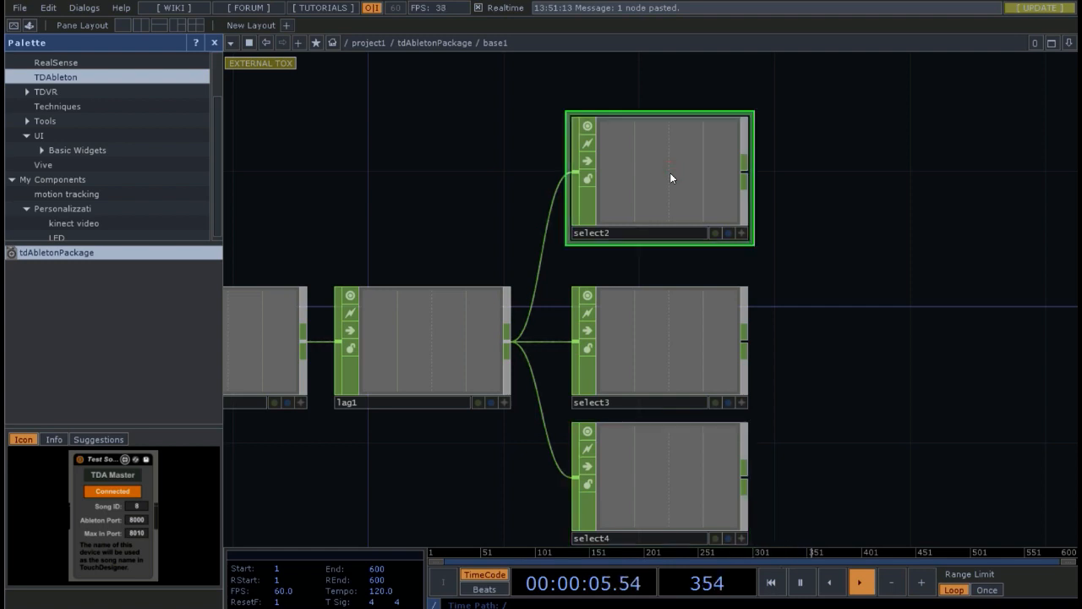
key("p")
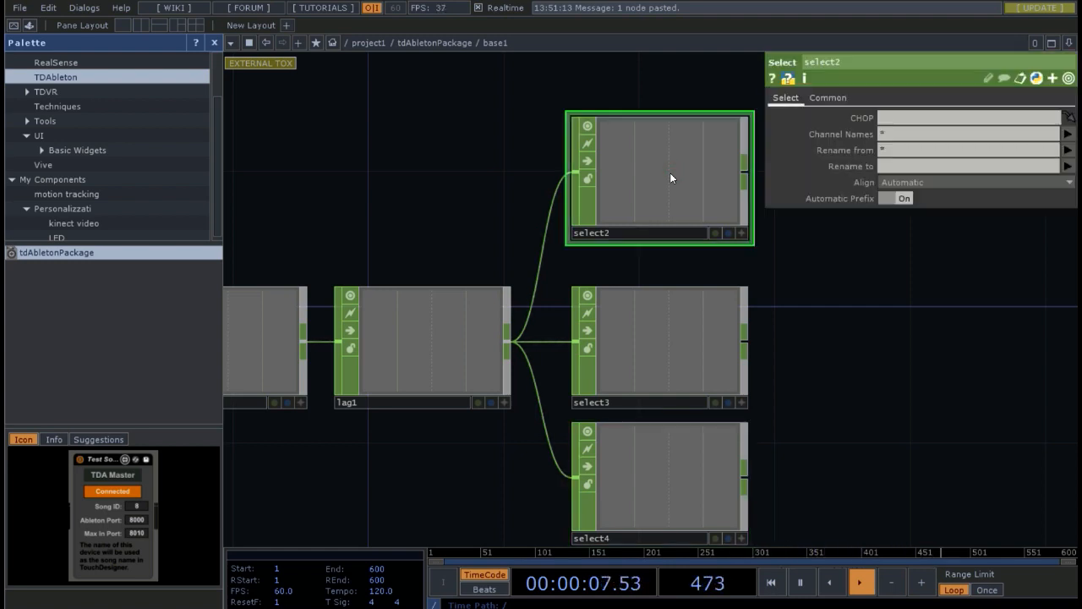
left_click(1066, 134)
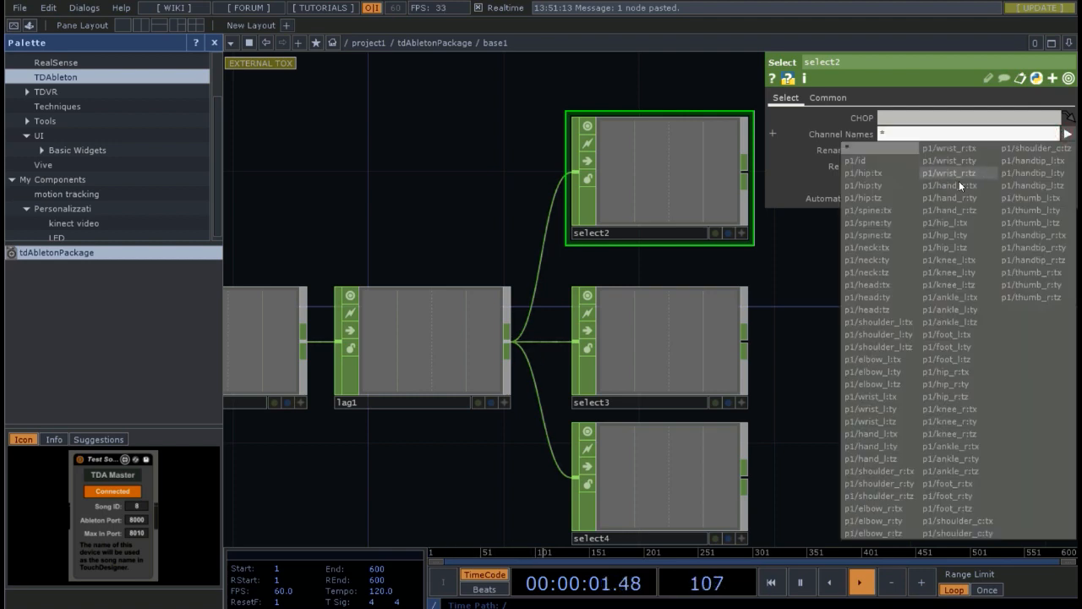
left_click(868, 445)
Set select3's Channel Names to p1/hand_r:ty so it picks the right hand's vertical position.
left_click(713, 344)
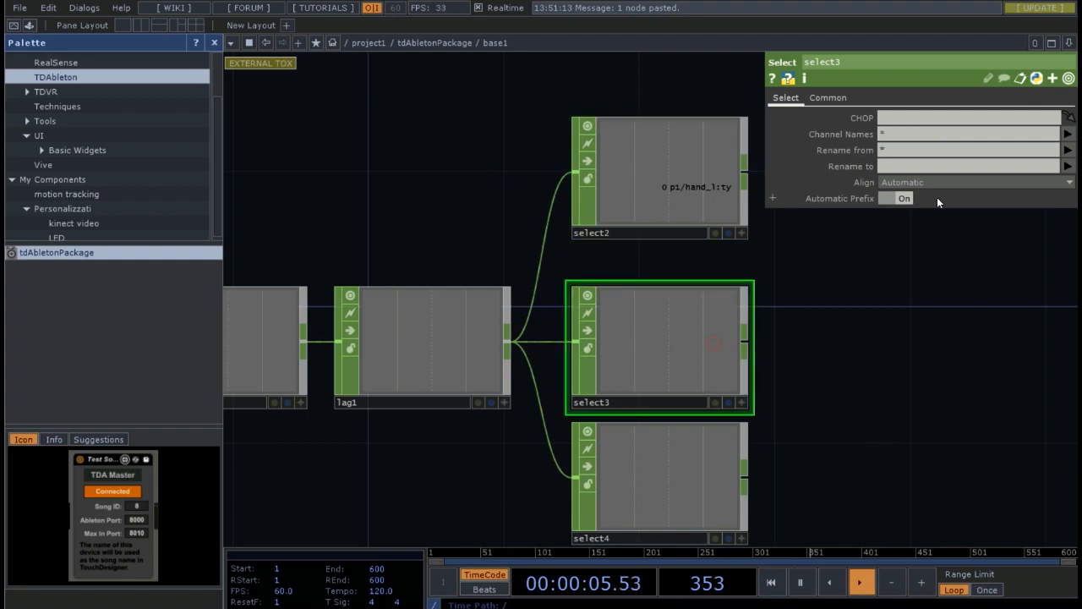
left_click(1067, 133)
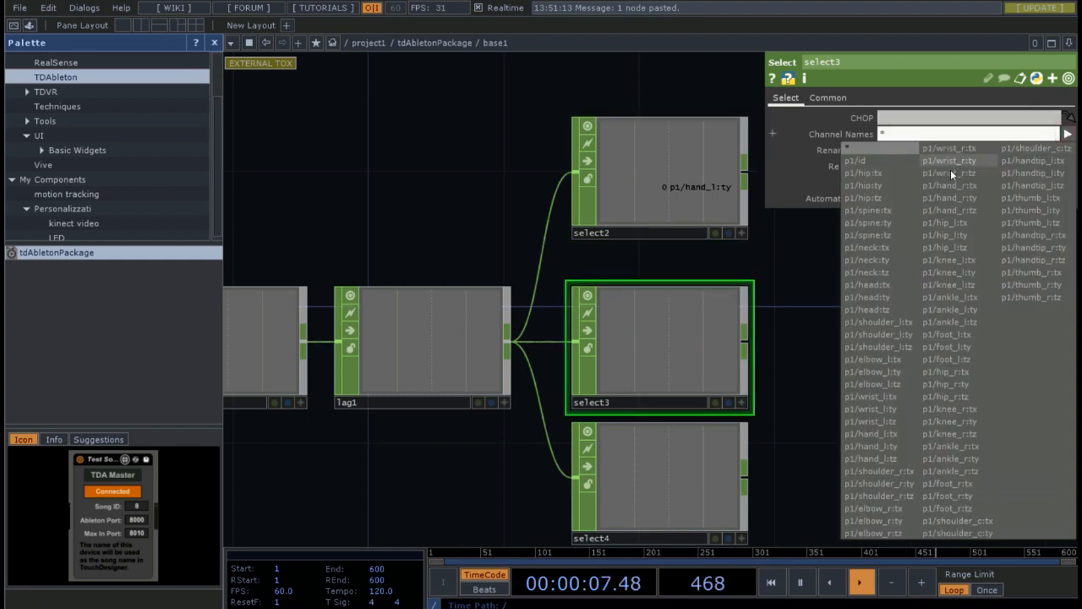
left_click(953, 197)
Set select4's Channel Names to p1/hand_r:tx for the right hand's horizontal position, and hide the parameter window.
scroll(844, 377, "down", 3)
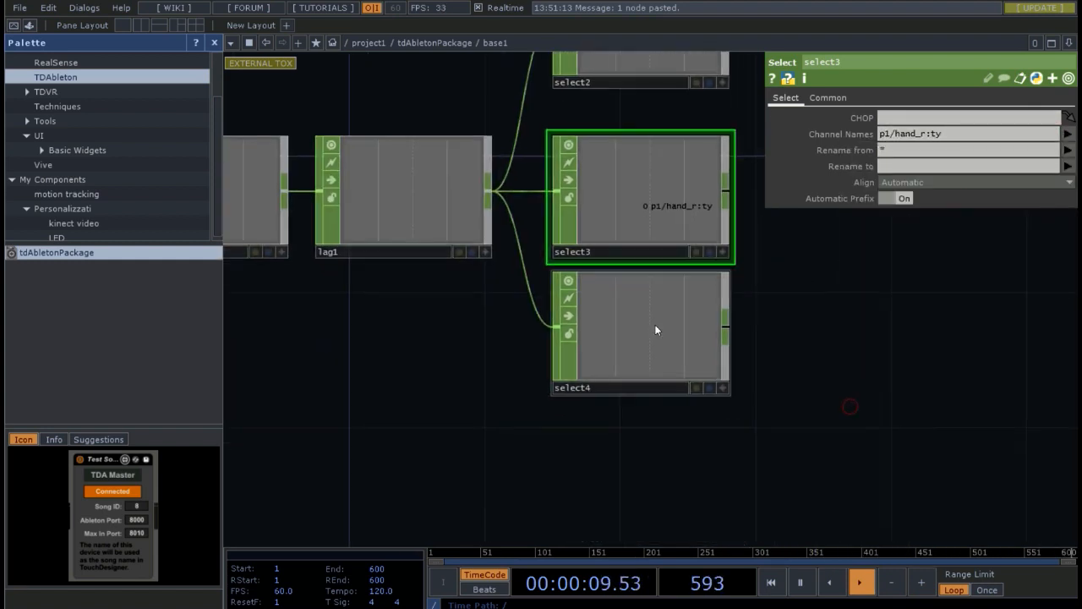
left_click(715, 309)
left_click(1068, 134)
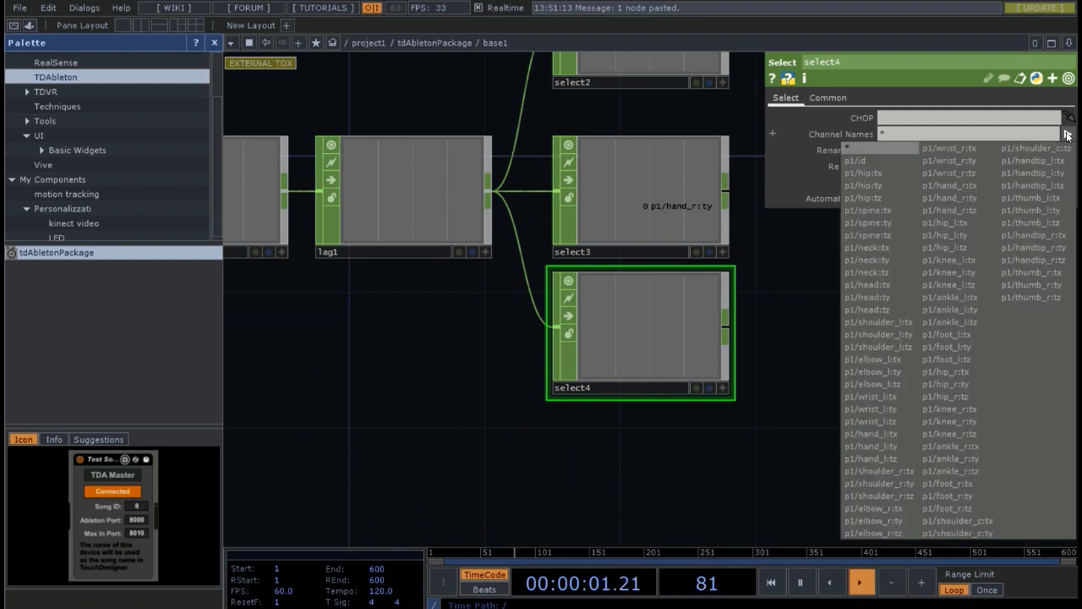
left_click(957, 187)
key("p")
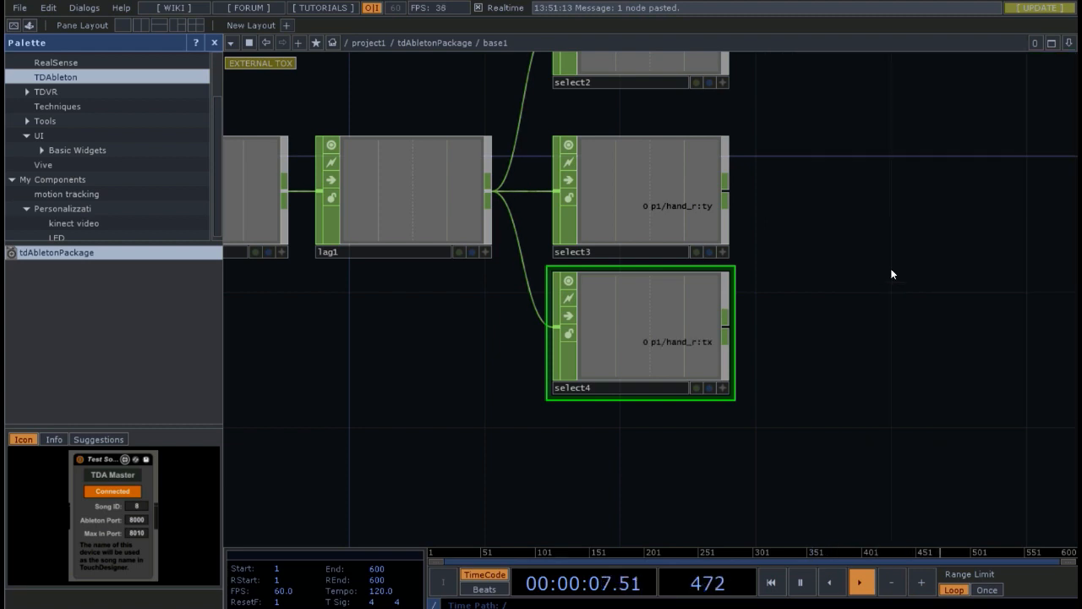
scroll(890, 274, "down", 5)
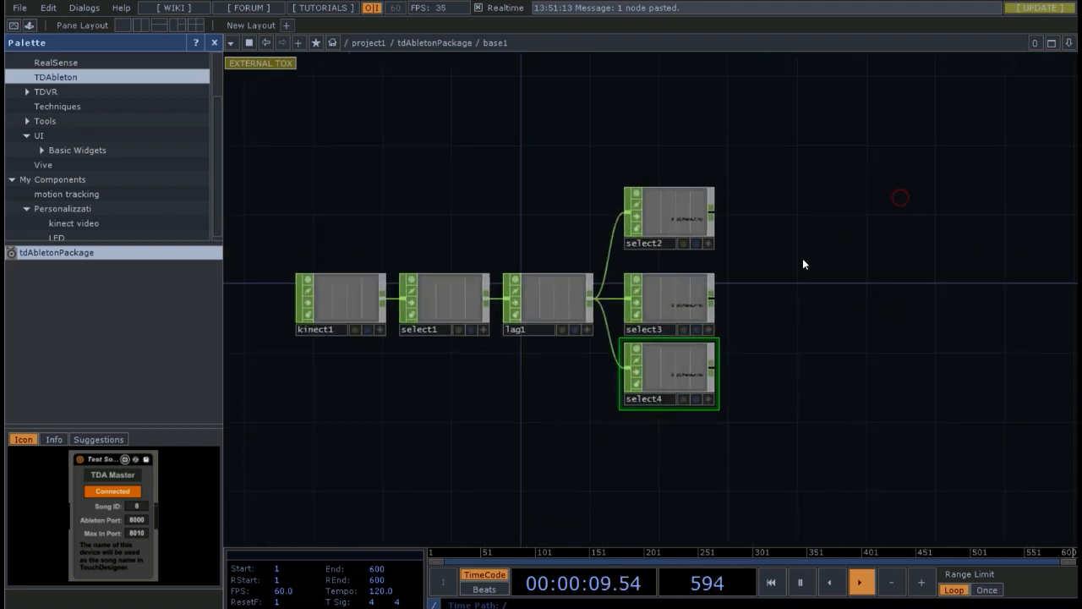
left_click_drag(830, 293, 711, 290)
scroll(711, 290, "up", 4)
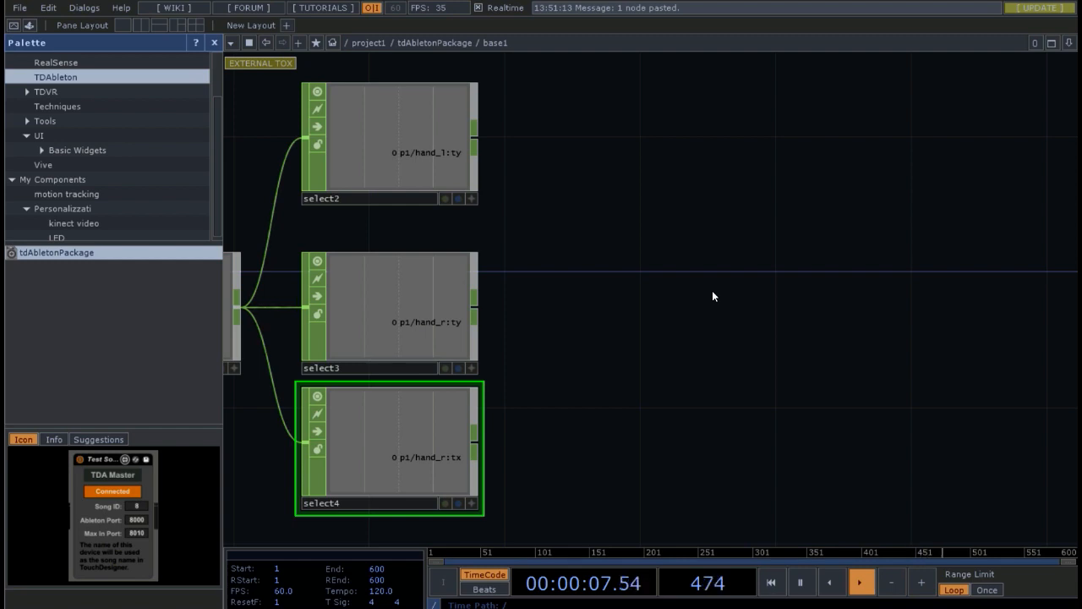
left_click_drag(632, 392, 646, 292)
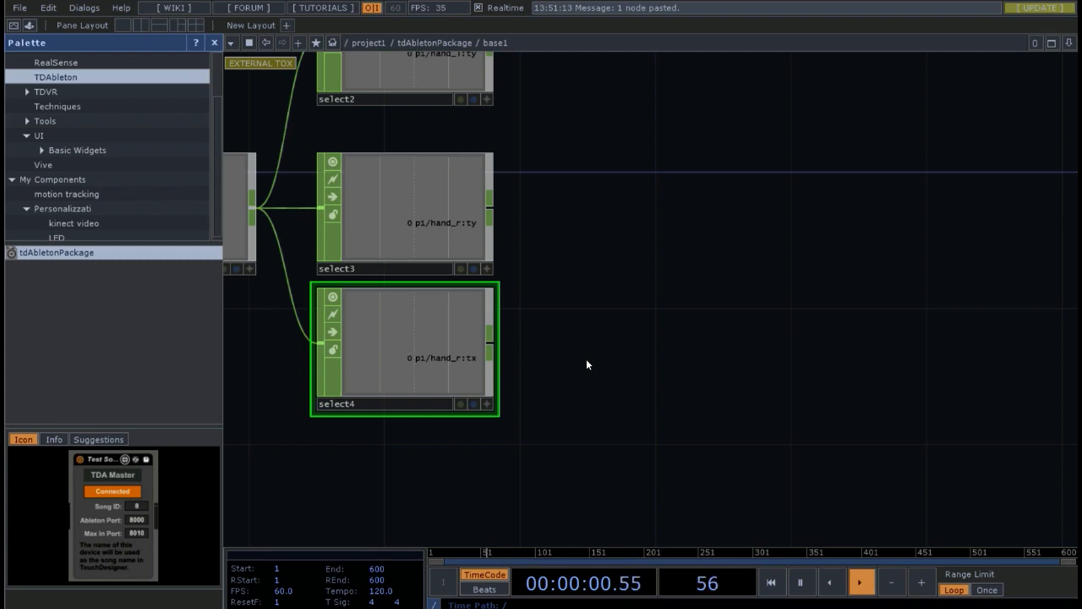
Rename the select2 operator, which carries the left hand's ty channel, to LH_y.
scroll(587, 358, "down", 3)
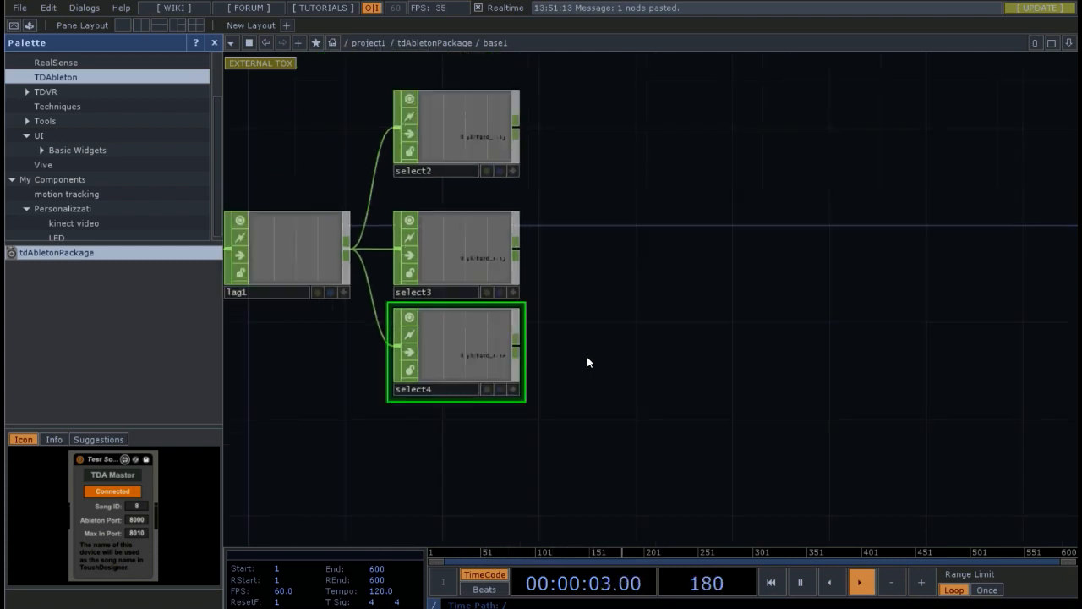
left_click_drag(651, 303, 657, 354)
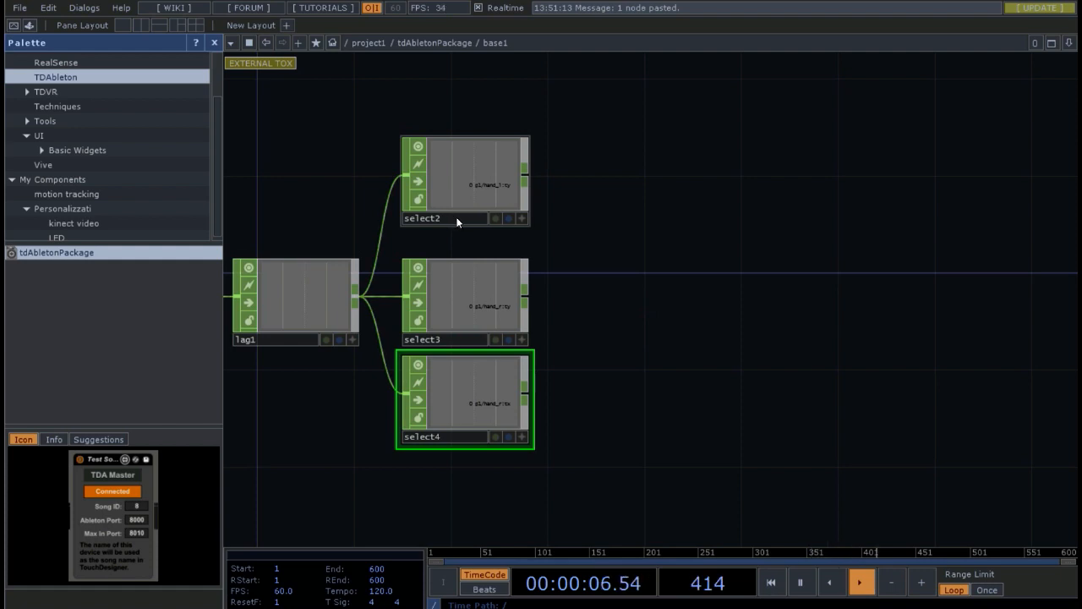
left_click(457, 222)
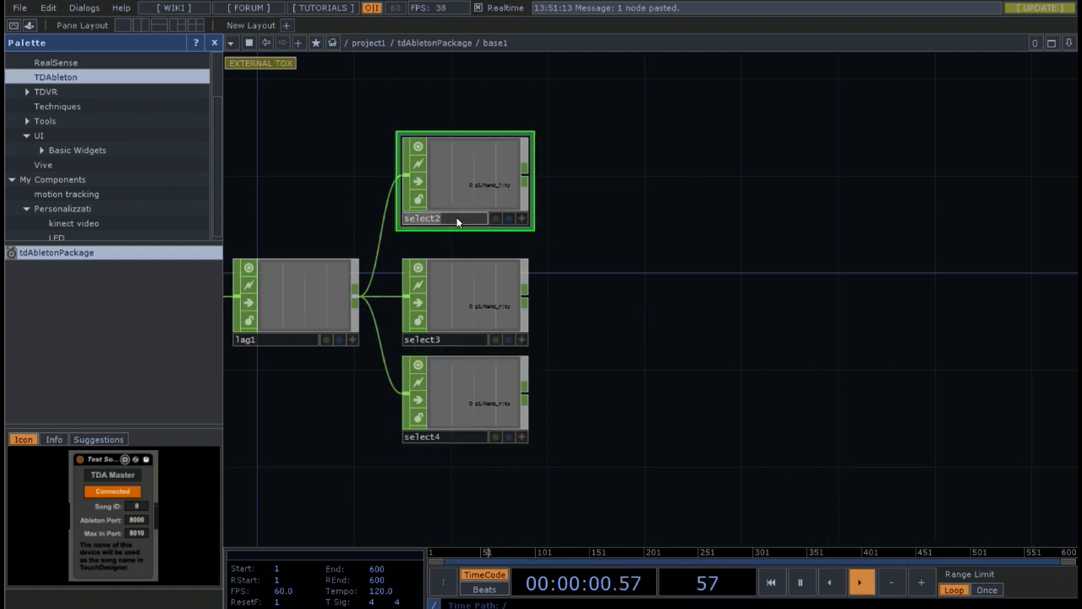
double_click(457, 221)
type("LH")
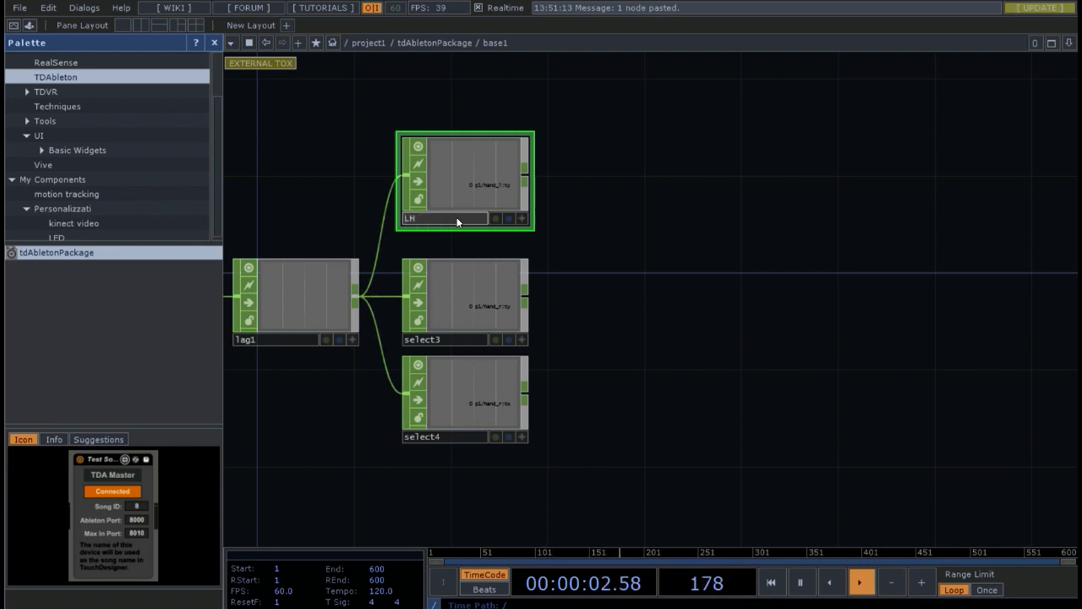
type("_y")
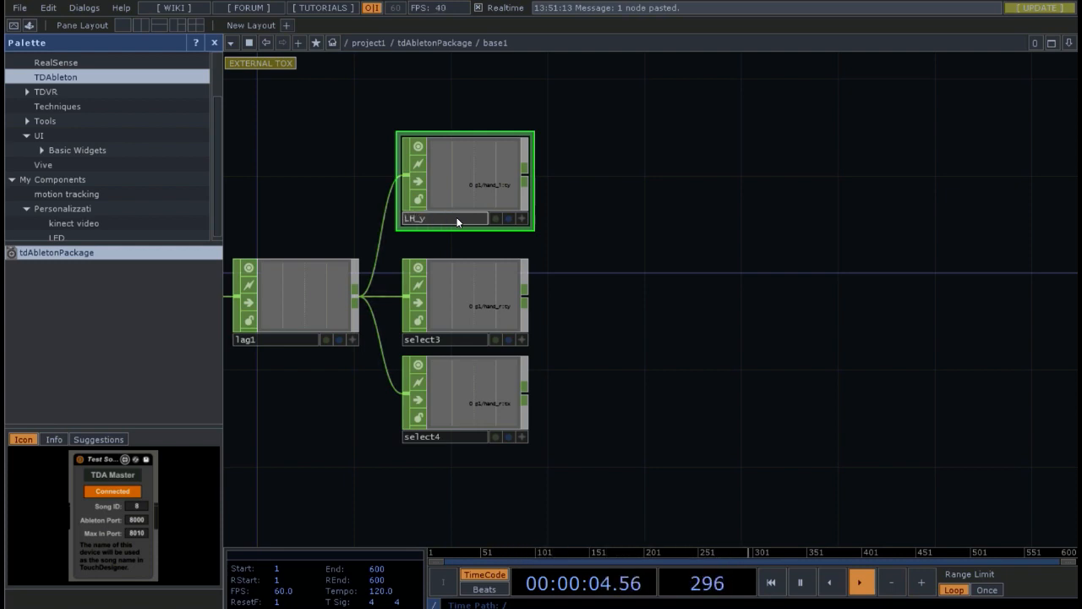
key("Return")
Rename the select3 operator, which carries the right hand's ty channel, to RH_y.
left_click(461, 338)
double_click(460, 338)
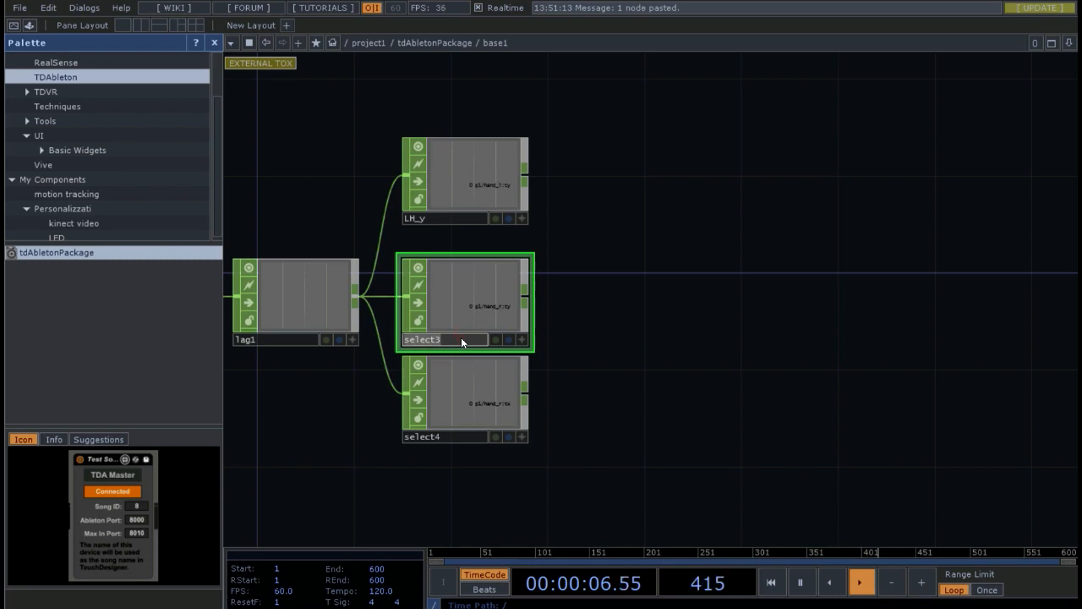
type("RH")
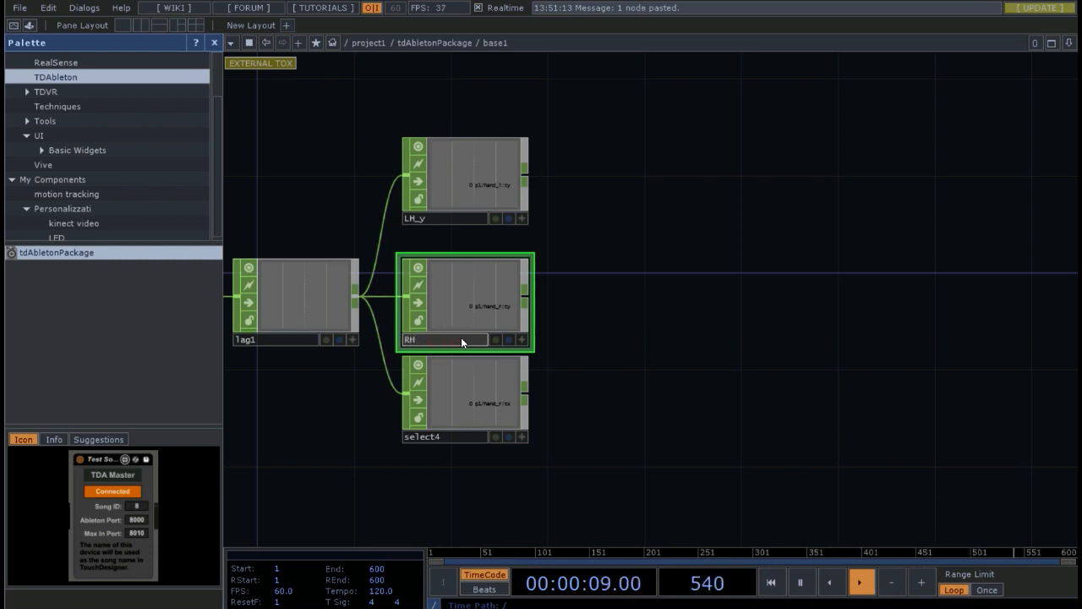
type("_y")
key("Return")
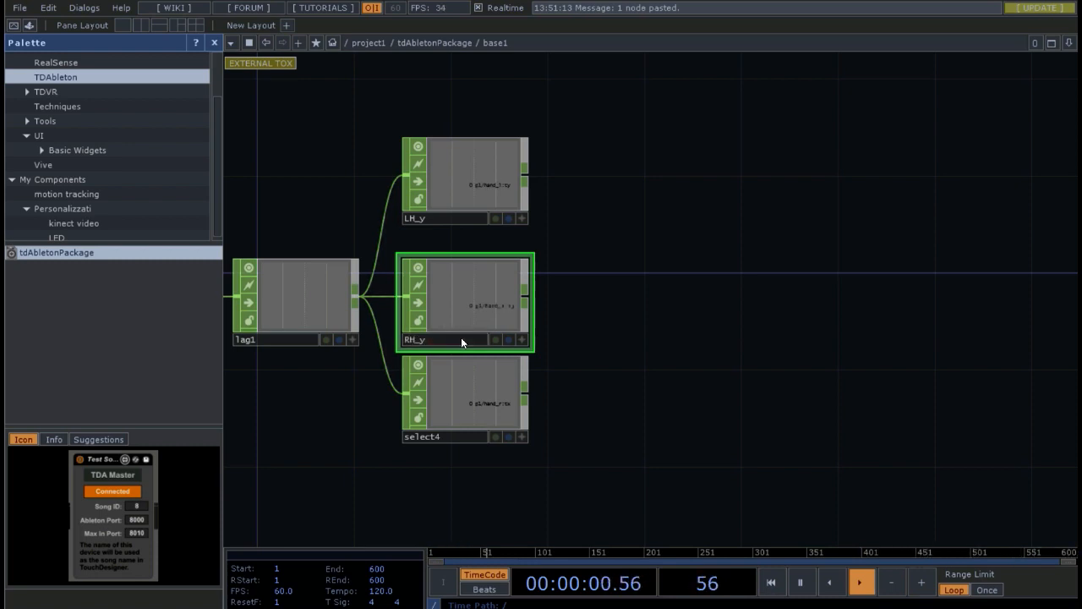
Rename the select4 operator, which carries the right hand's tx channel, to RH_x.
double_click(445, 432)
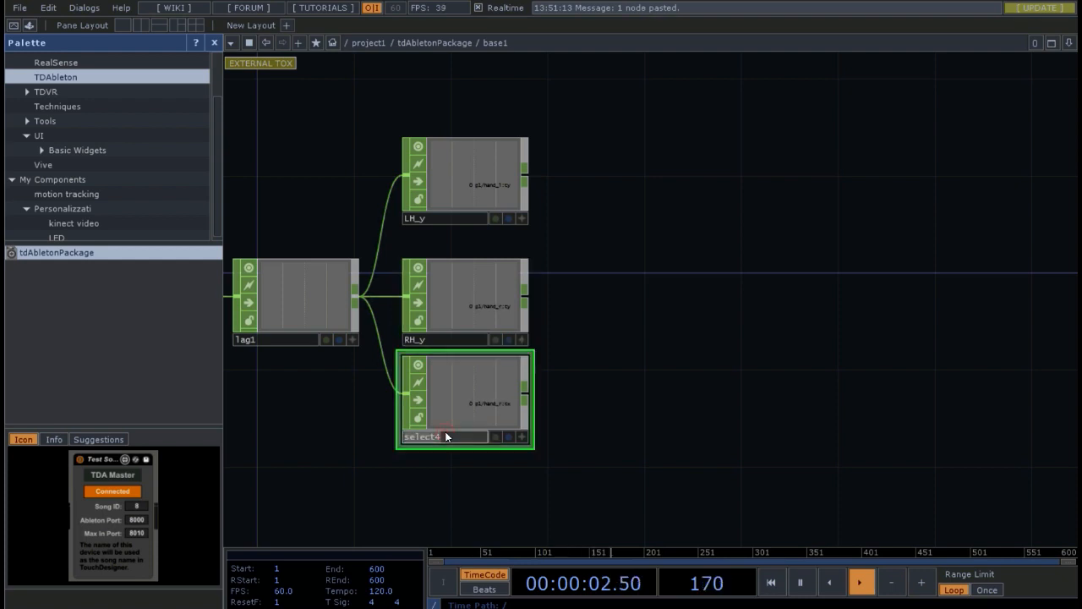
type("RH_x")
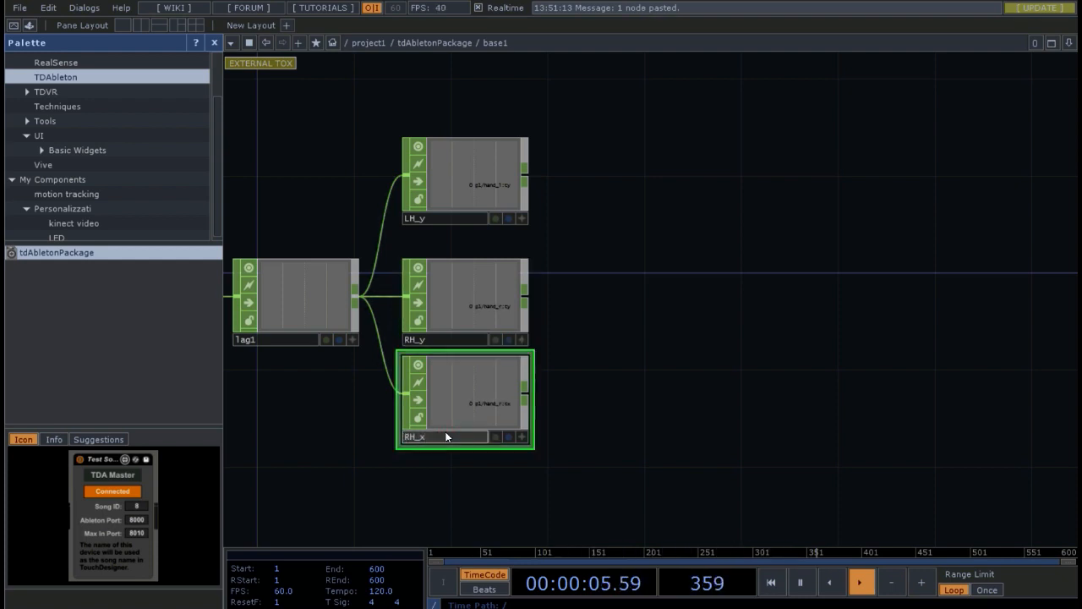
key("Return")
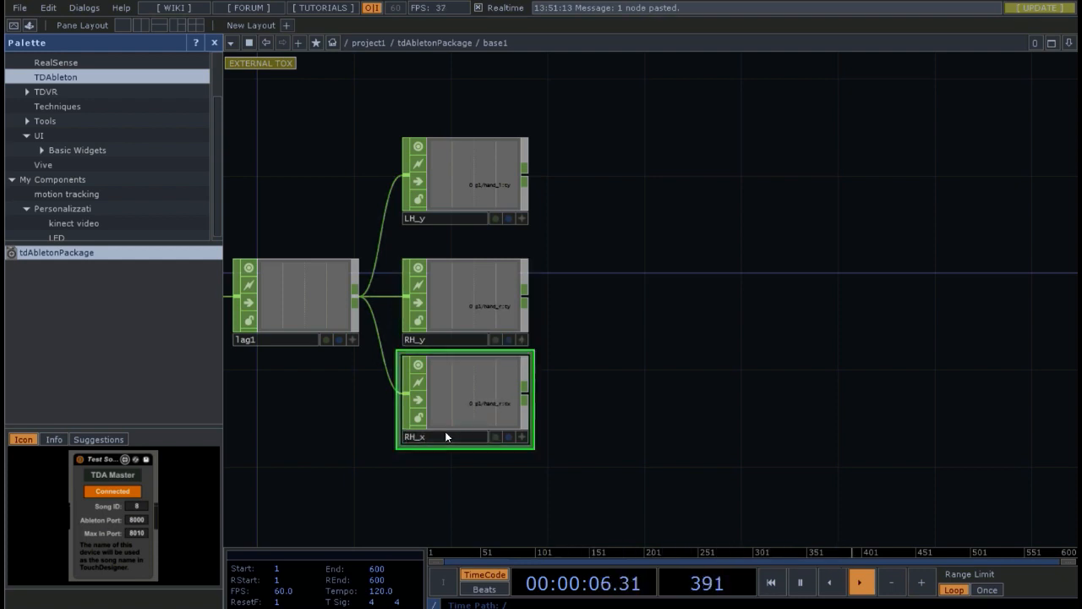
Show the parameters of the LH_y operator and set its Rename to value to LH_y.
left_click(477, 173)
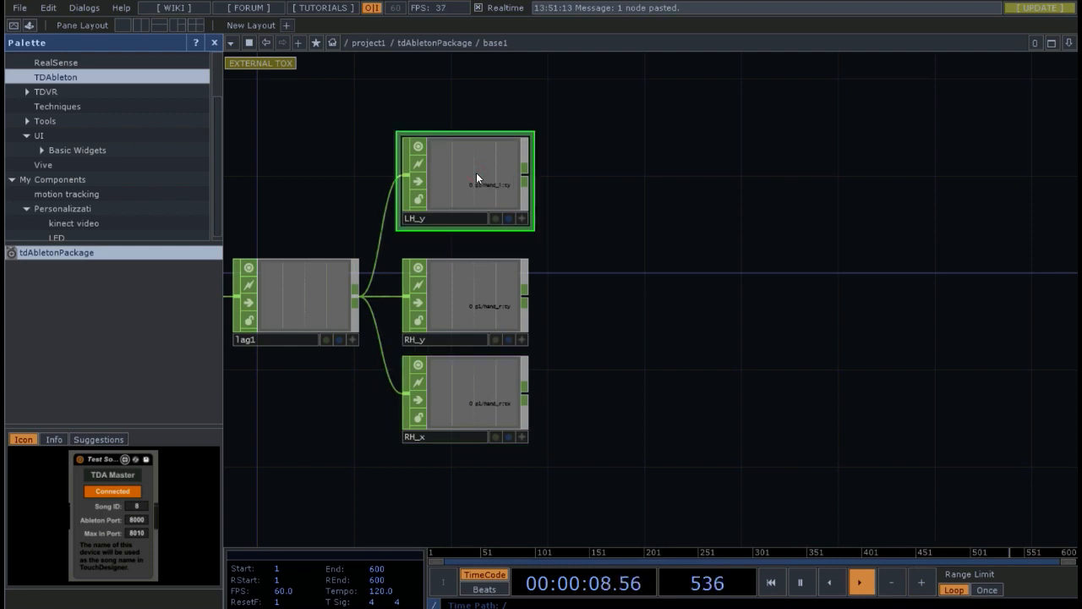
key("p")
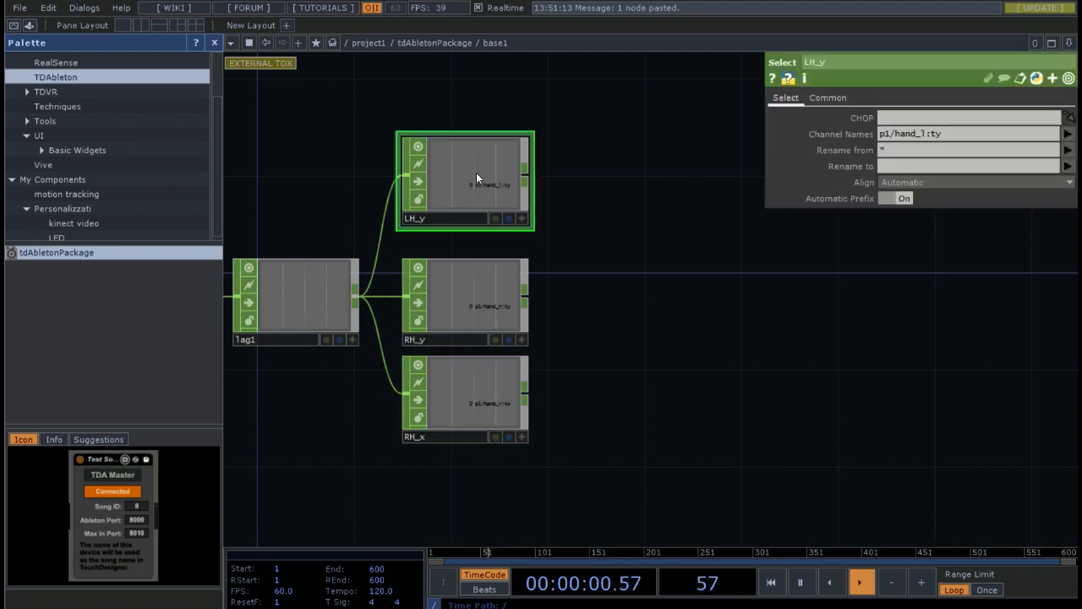
left_click(897, 166)
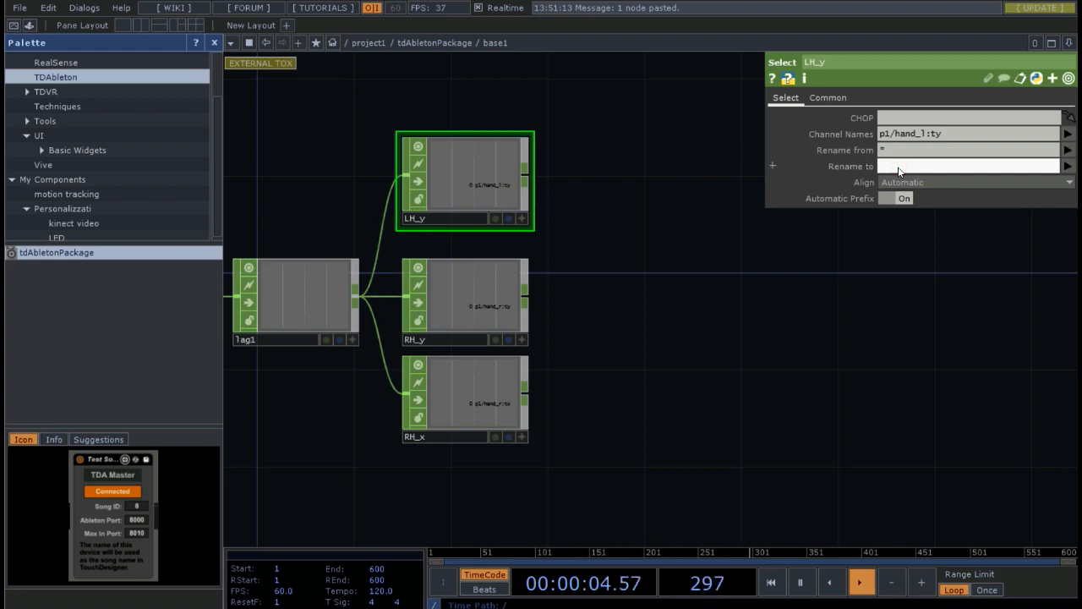
type("LH_y")
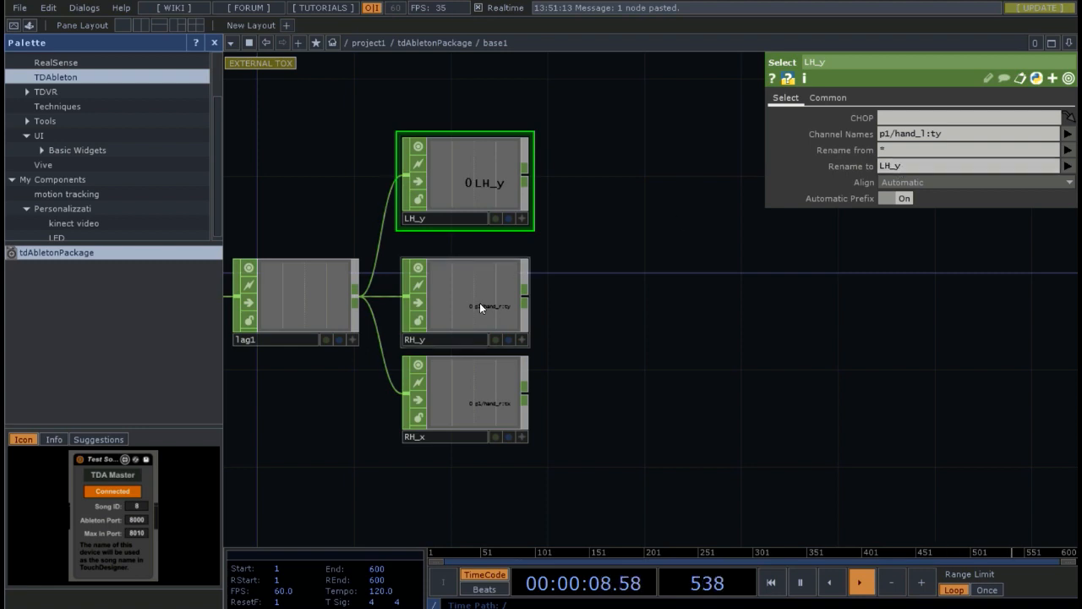
Set the Rename to value of the RH_y operator to RH_y.
left_click(479, 303)
left_click(918, 167)
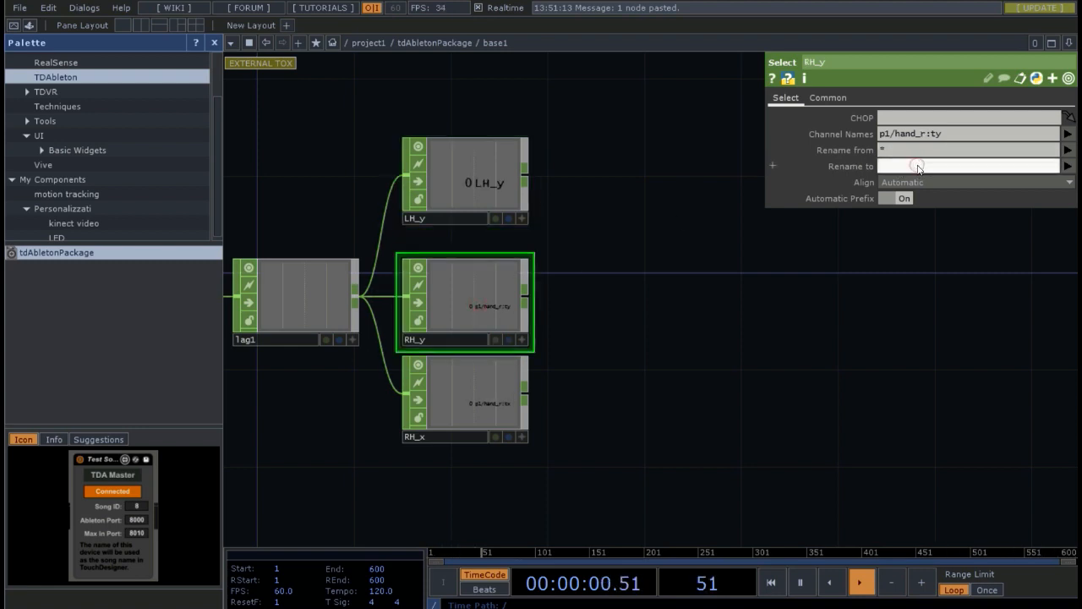
type("RH_y")
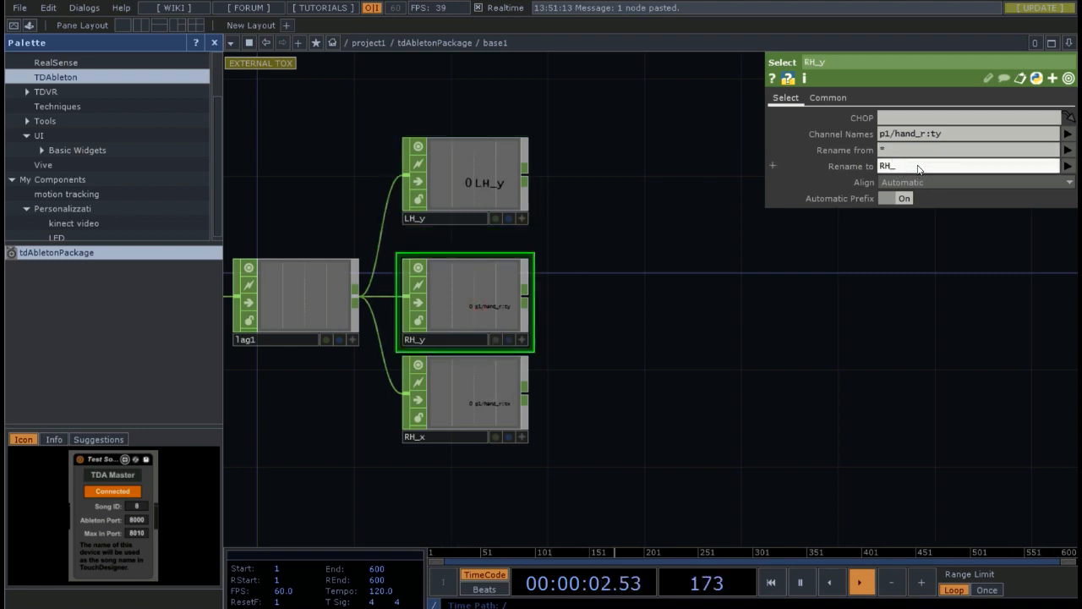
key("Return")
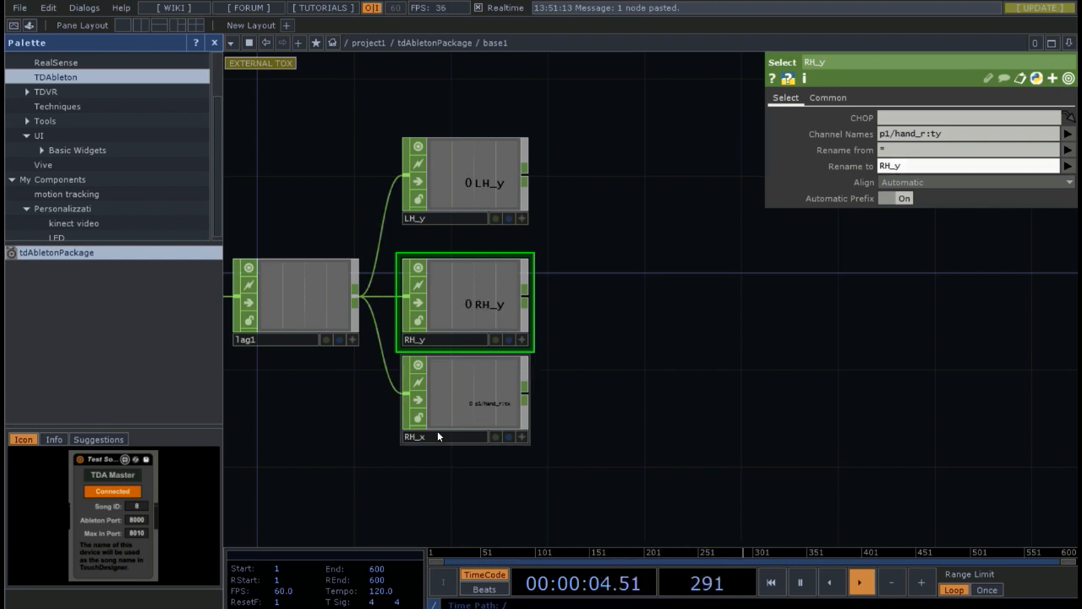
Set the RH_x operator's Rename to value to RH_x and hide the parameter window.
left_click(437, 430)
left_click(929, 166)
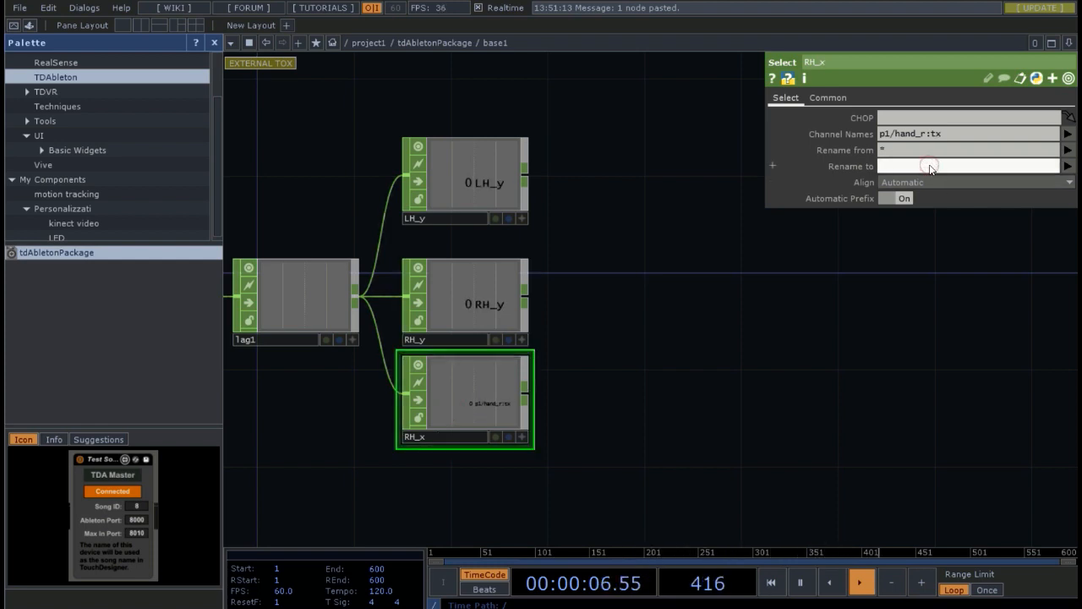
type("RH_x")
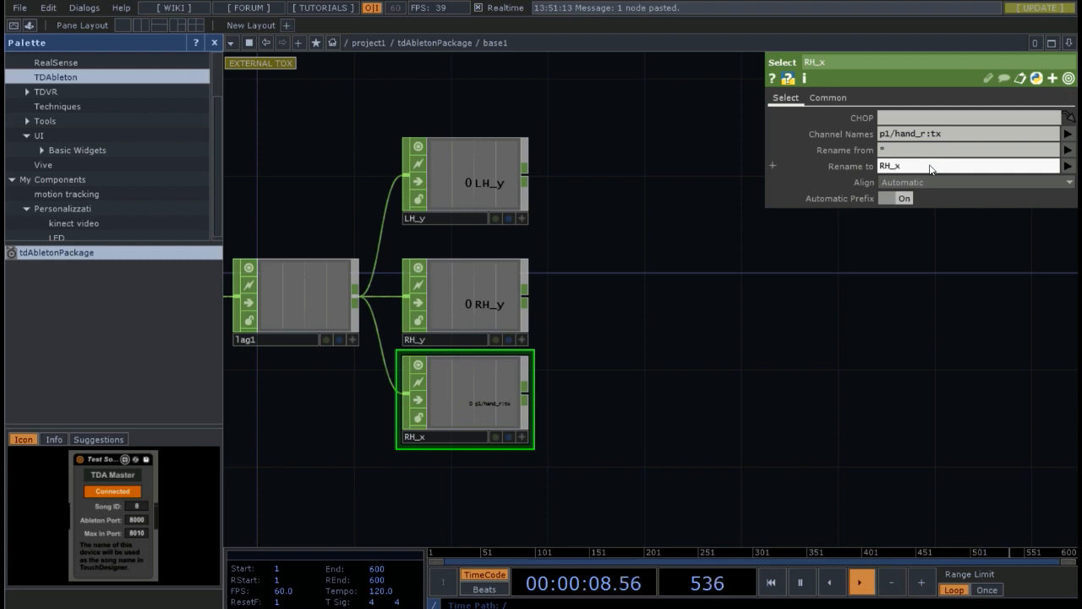
key("Return")
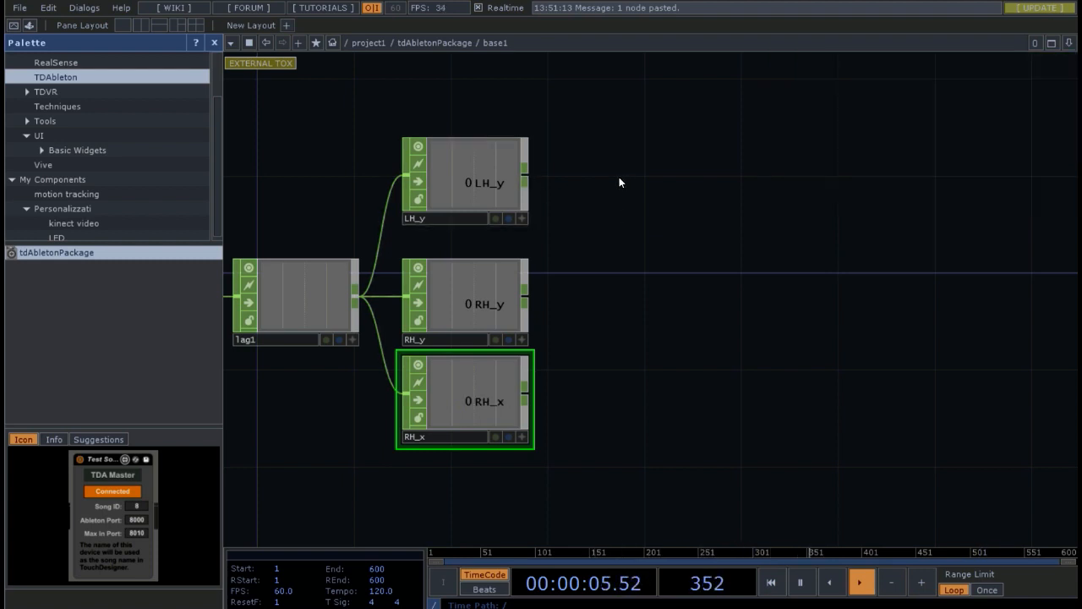
Add a Math CHOP beside LH_y and place a copy of it beside RH_y.
key("Tab")
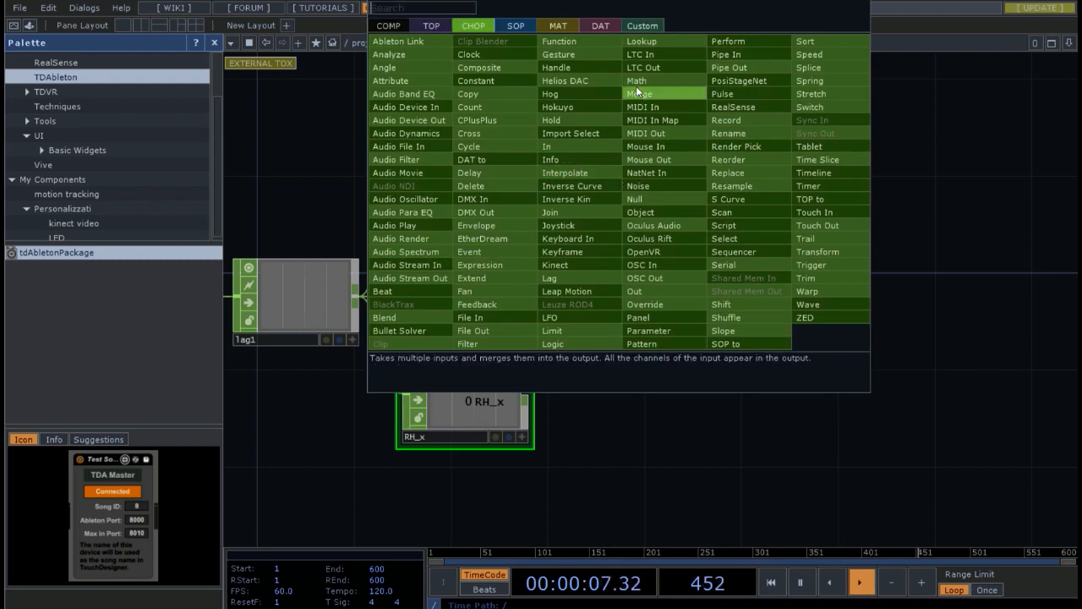
left_click(636, 84)
left_click(623, 174)
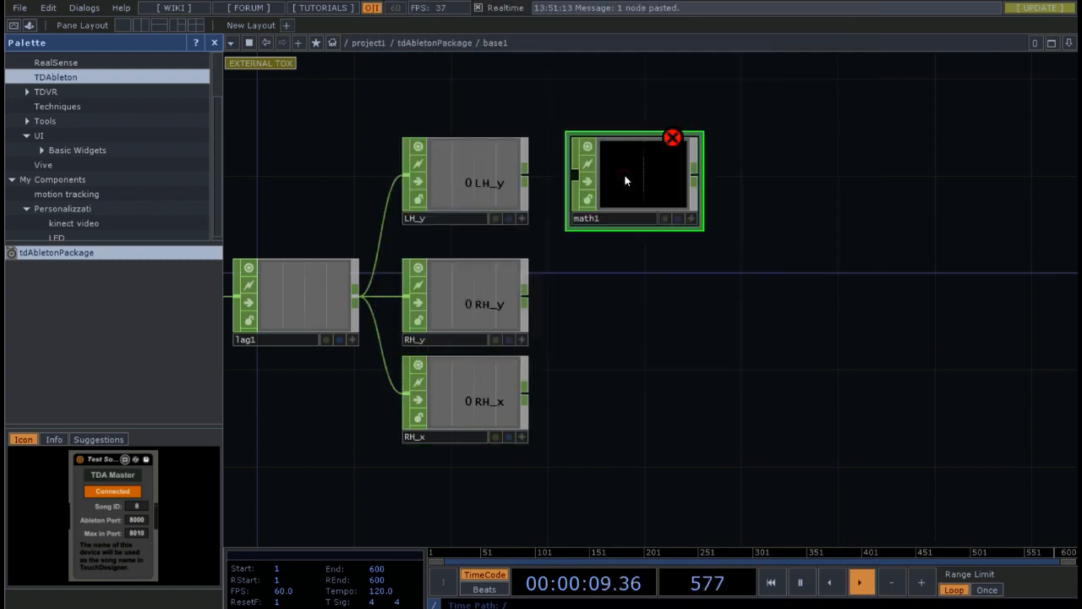
key("ctrl+c")
key("ctrl+v")
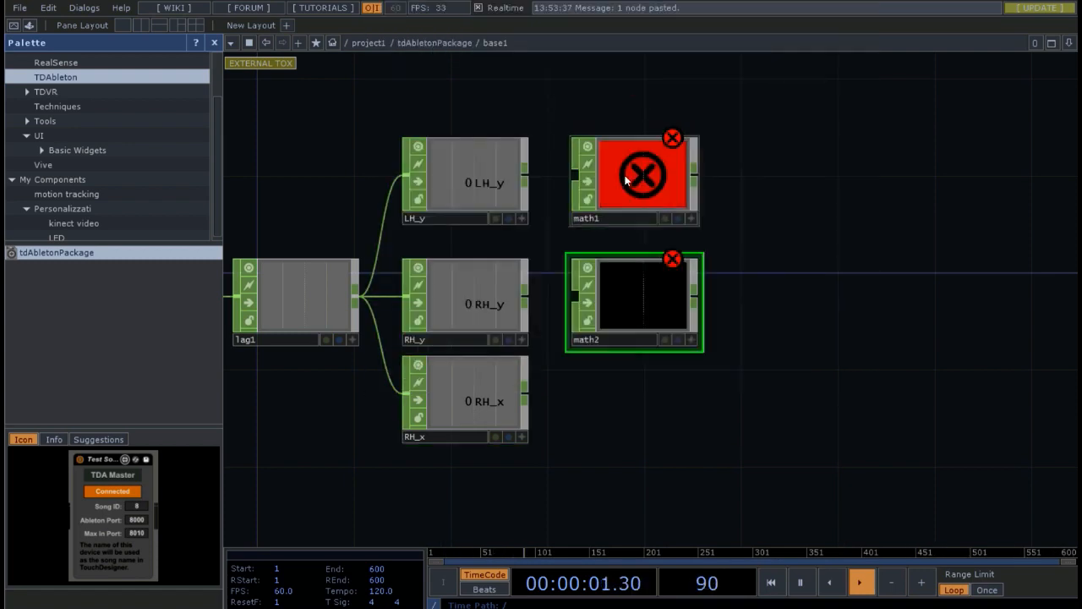
Connect LH_y to the upper Math operator and RH_y to the lower Math operator.
left_click(525, 175)
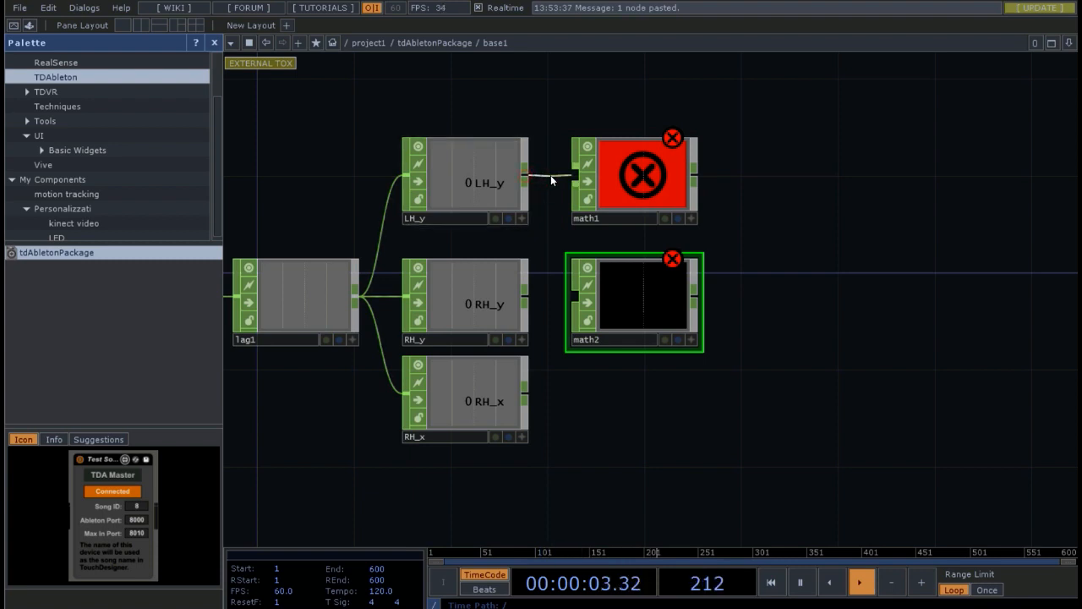
left_click(550, 175)
left_click(524, 296)
left_click(551, 302)
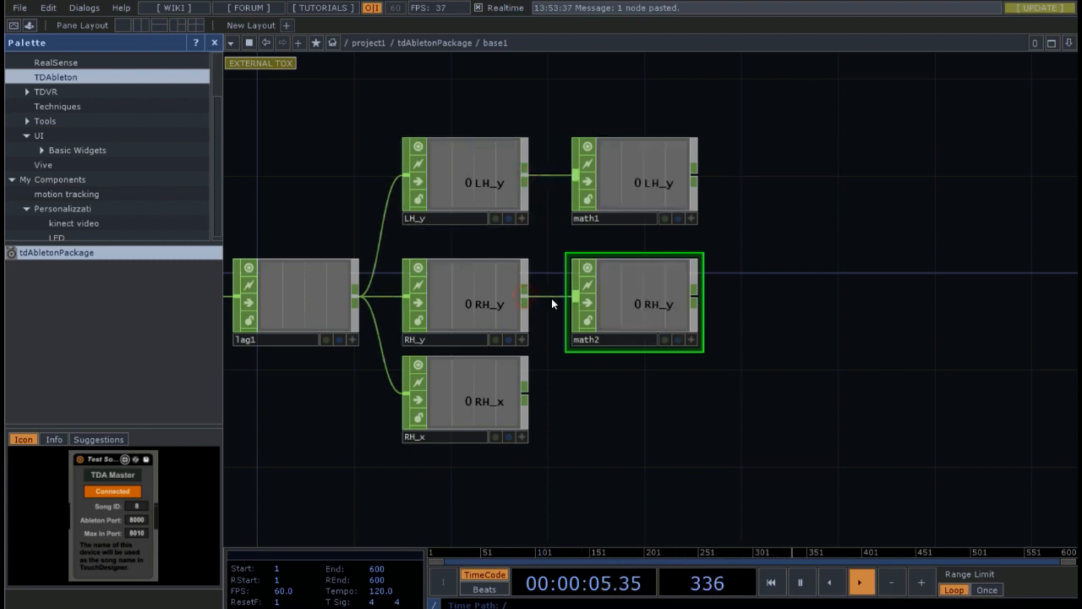
Set the From Range of the Math operator fed by LH_y to 0.1 and 1.1.
left_click(647, 186)
key("p")
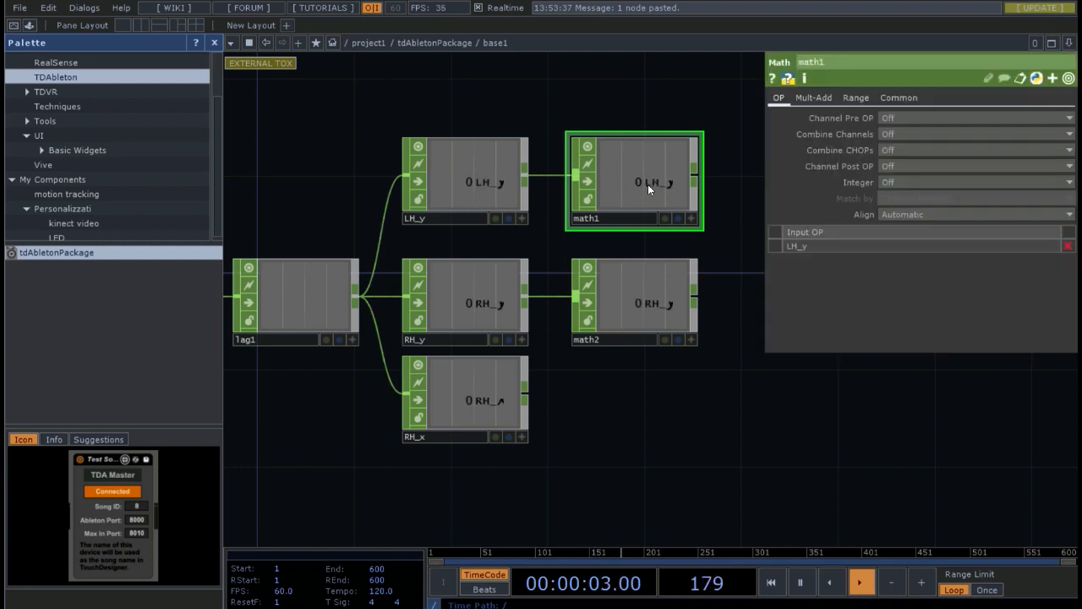
left_click(854, 98)
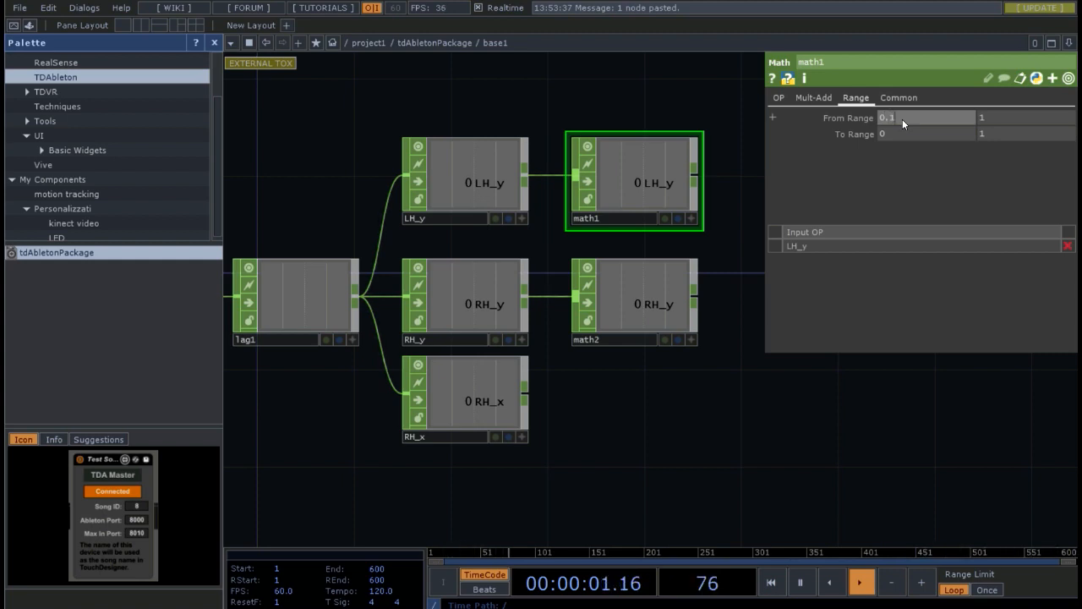
key("Return")
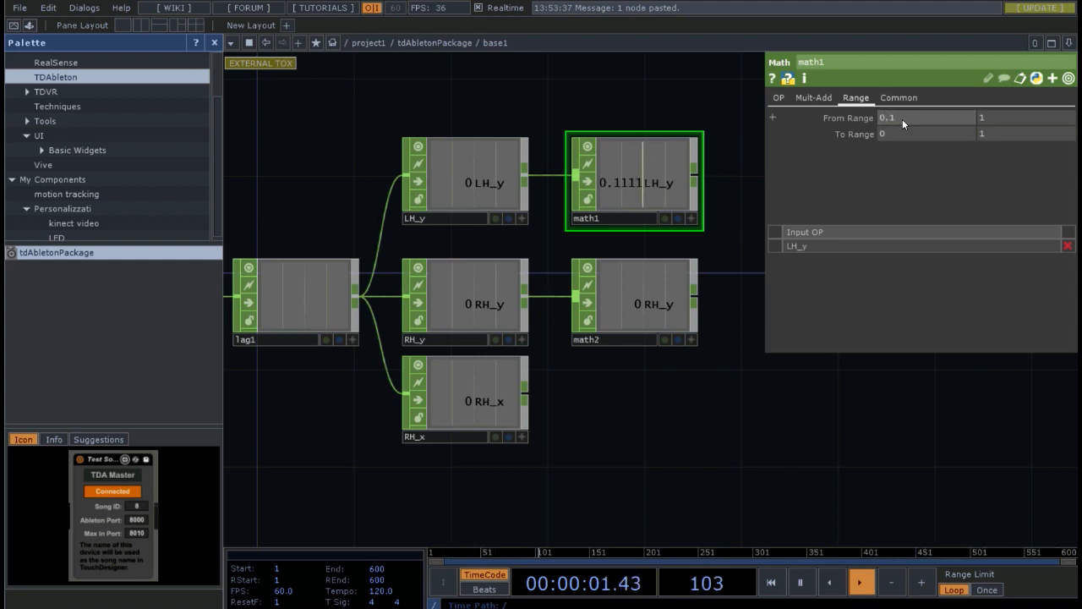
left_click(993, 120)
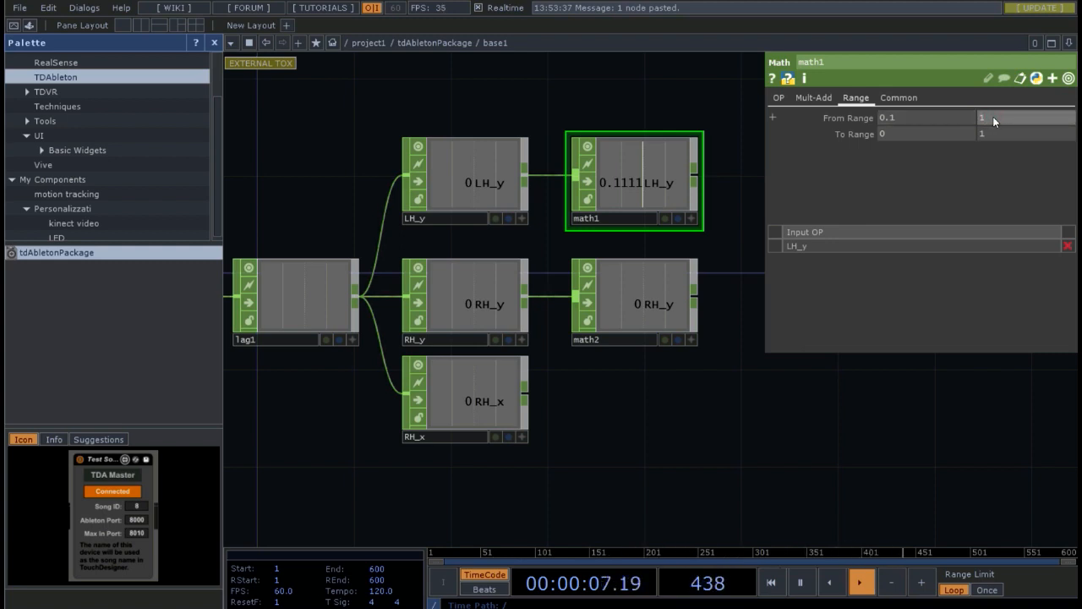
left_click(896, 136)
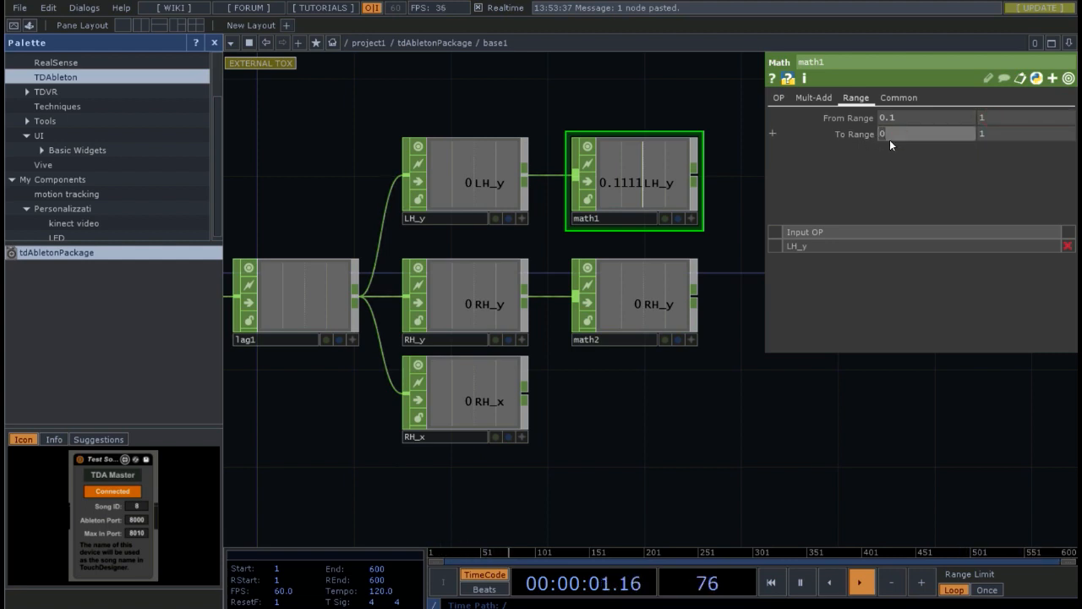
left_click(990, 120)
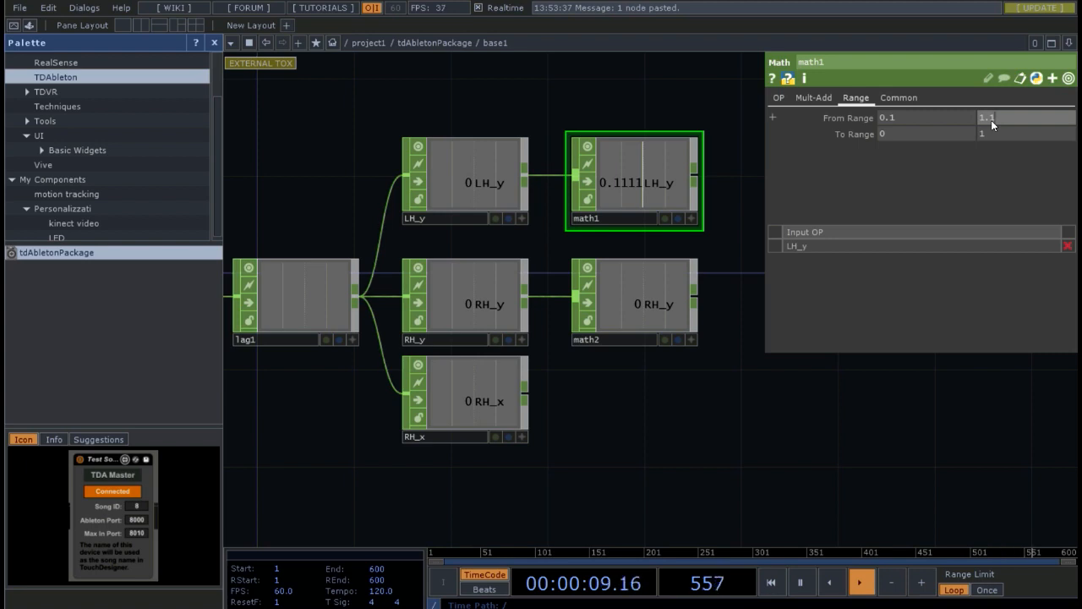
key("Return")
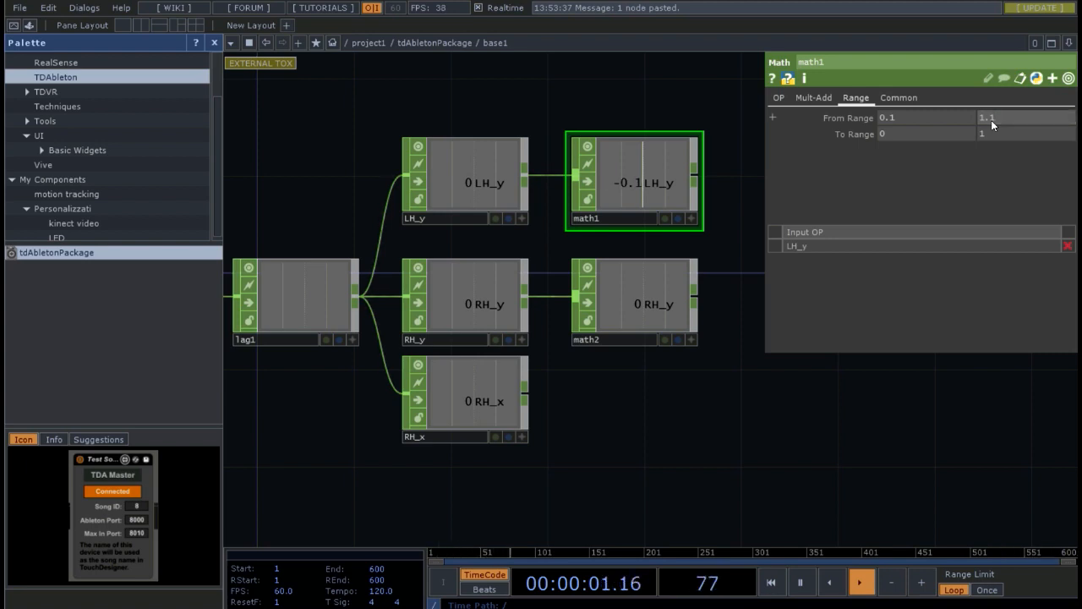
Set the From Range of the Math operator fed by RH_y to 0.1 and 1.1.
left_click(670, 292)
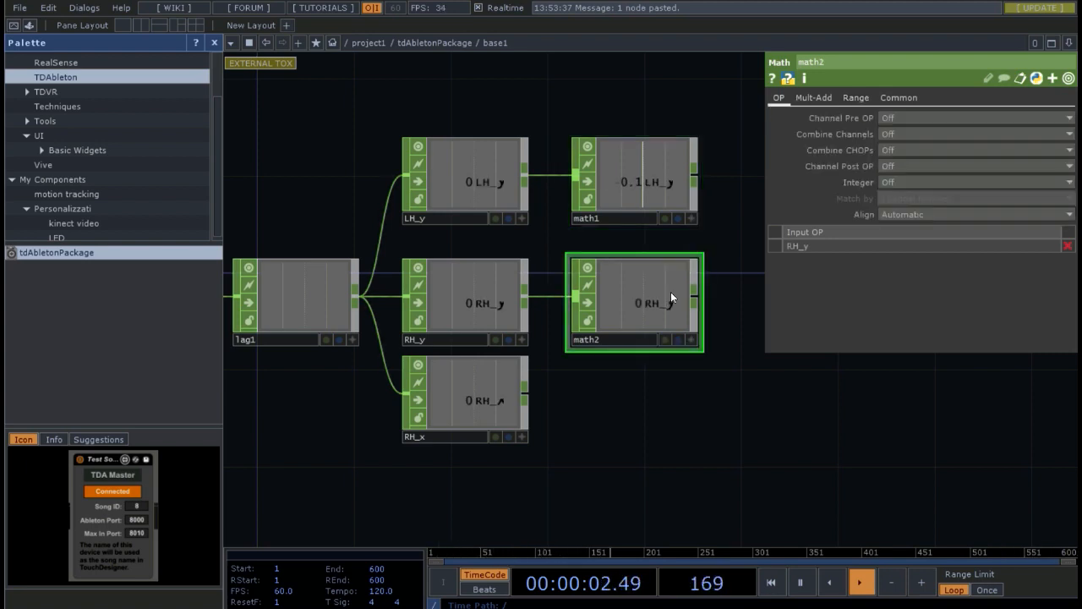
left_click(862, 96)
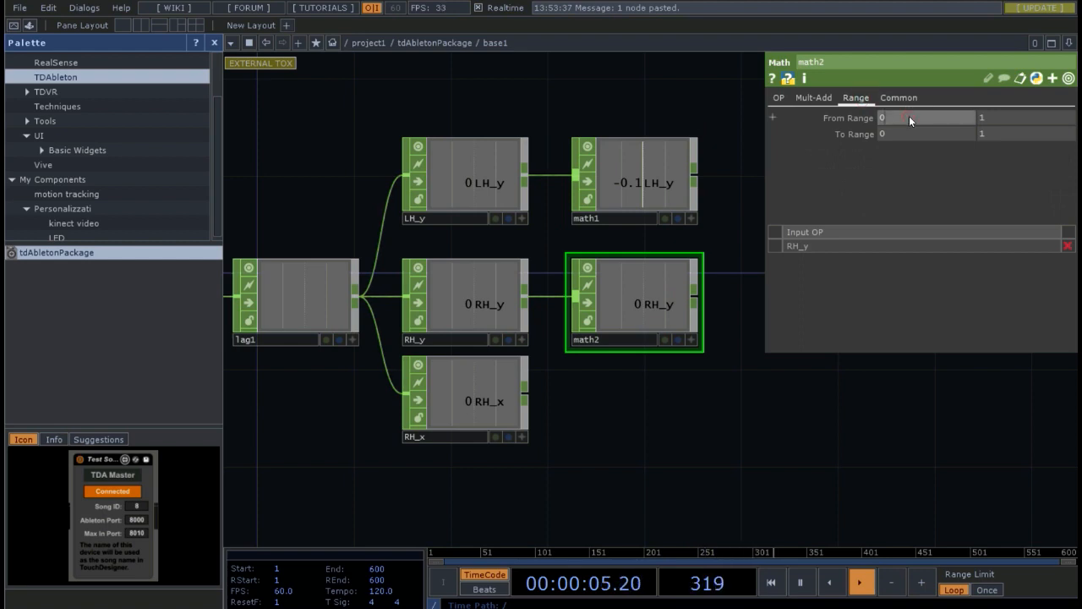
left_click(996, 119)
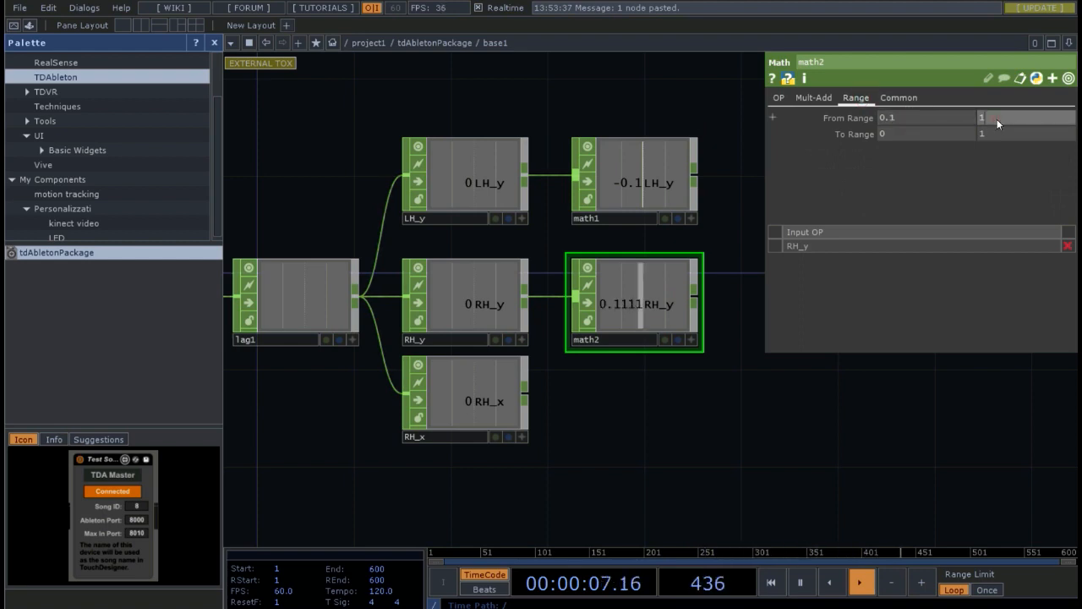
type(".1")
key("Return")
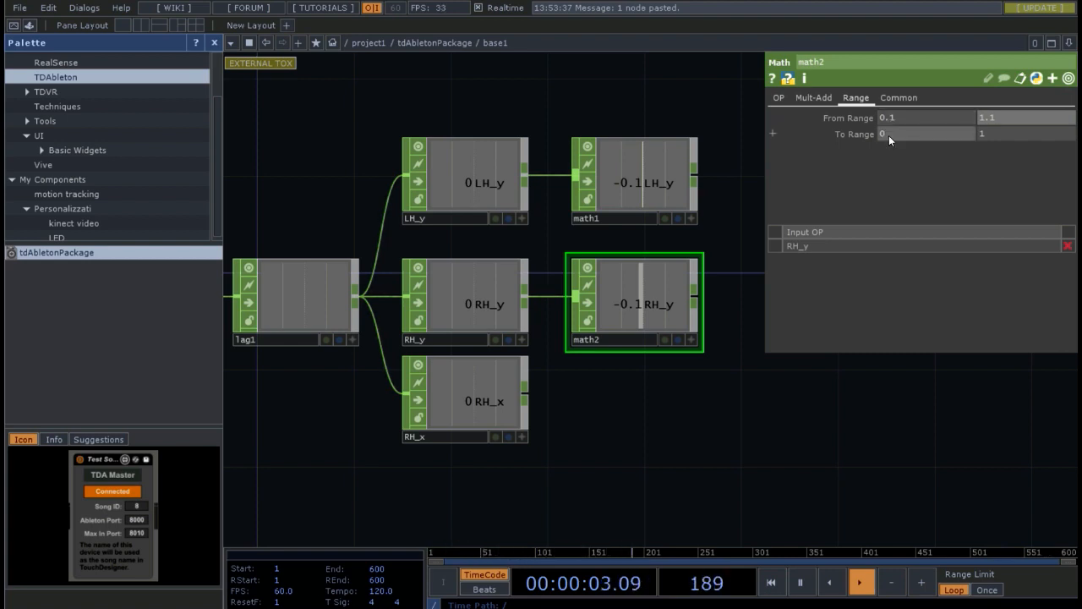
left_click(663, 187)
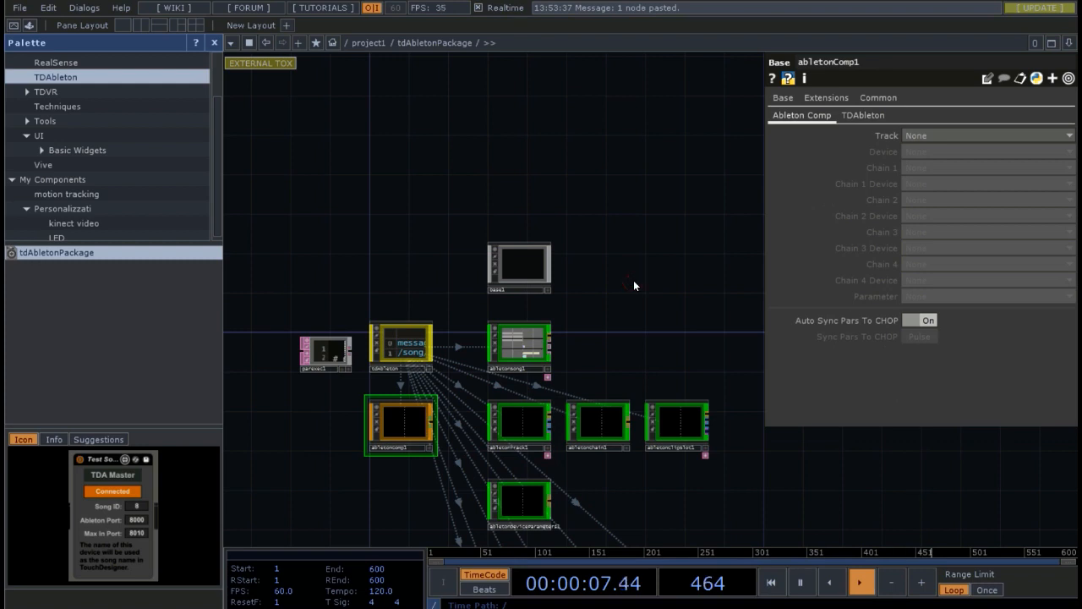
In the tdAbletonPackage network, delete the abletonComp1, abletonTrack1, abletonDeviceParameters1, abletonParameter1, abletonMIDI1 and abletonValueListener1 components.
left_click_drag(634, 282, 625, 140)
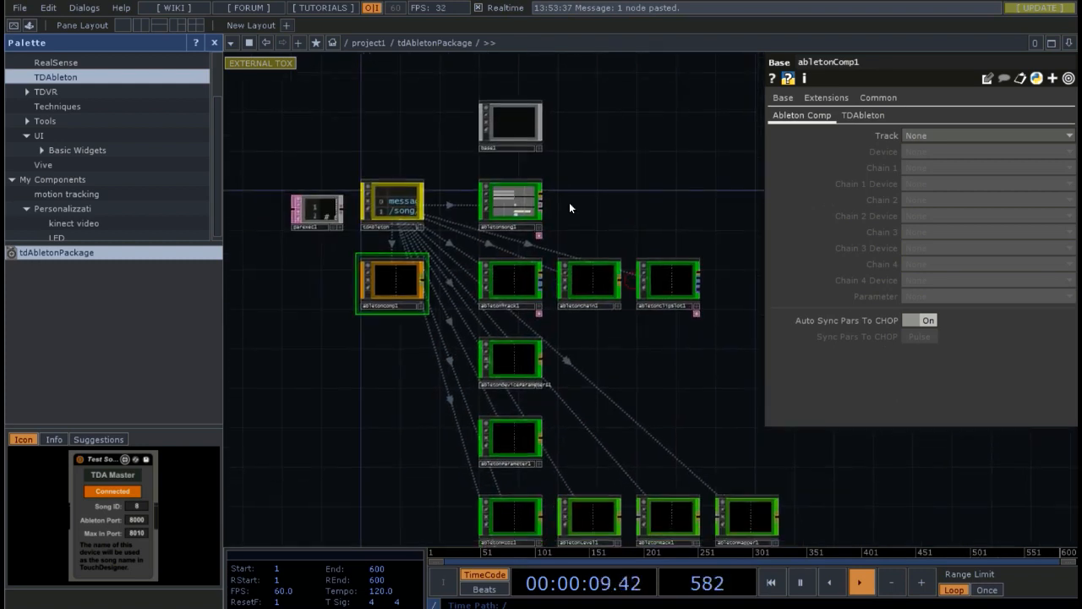
key("Delete")
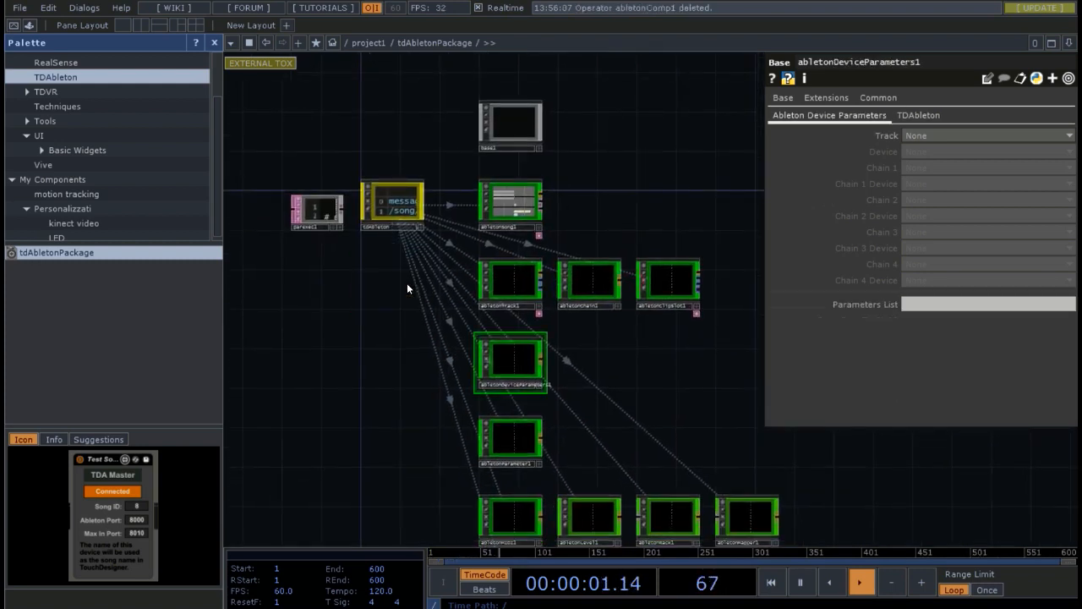
left_click(518, 266)
key("Delete")
key("Delete")
left_click(507, 451)
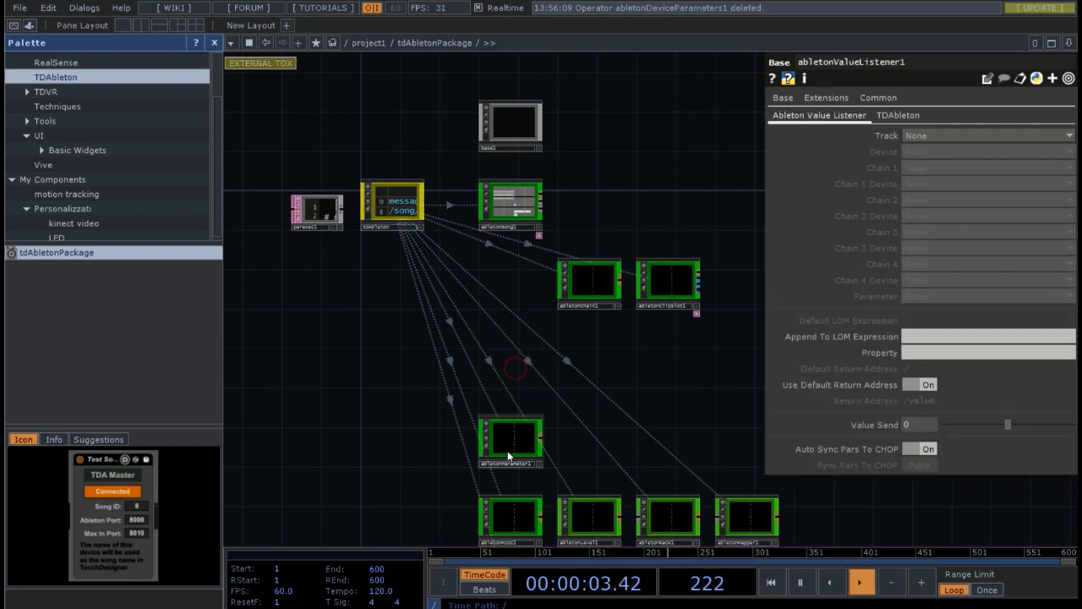
key("Delete")
left_click(510, 514)
key("Delete")
left_click_drag(513, 465, 501, 348)
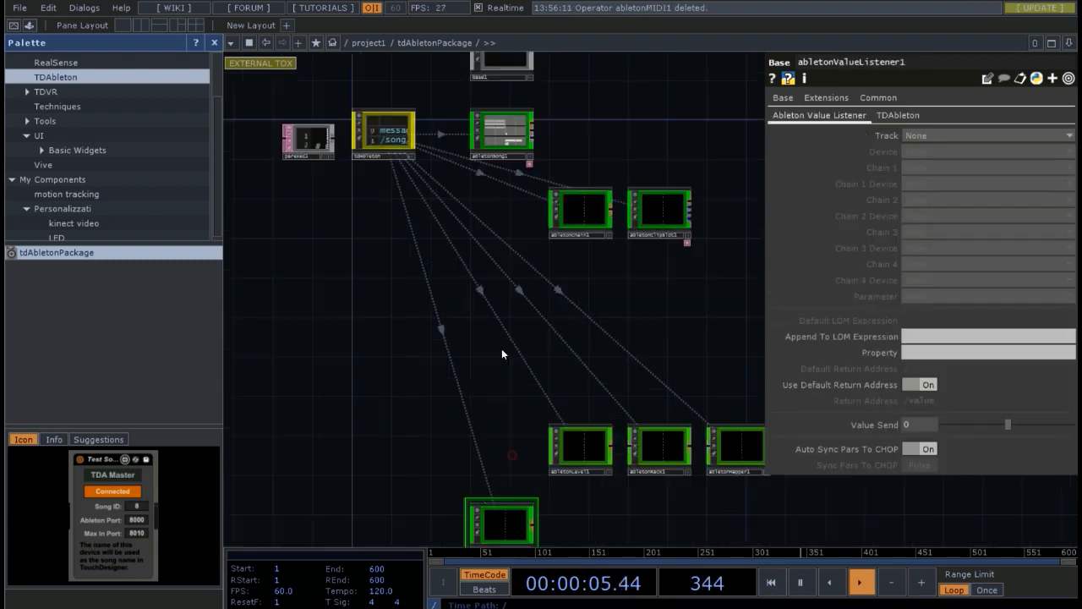
left_click(497, 480)
key("Delete")
Delete the abletonLevel1, abletonRack1, abletonMapper1 and abletonChain1 components from the tdAbletonPackage network.
left_click(592, 411)
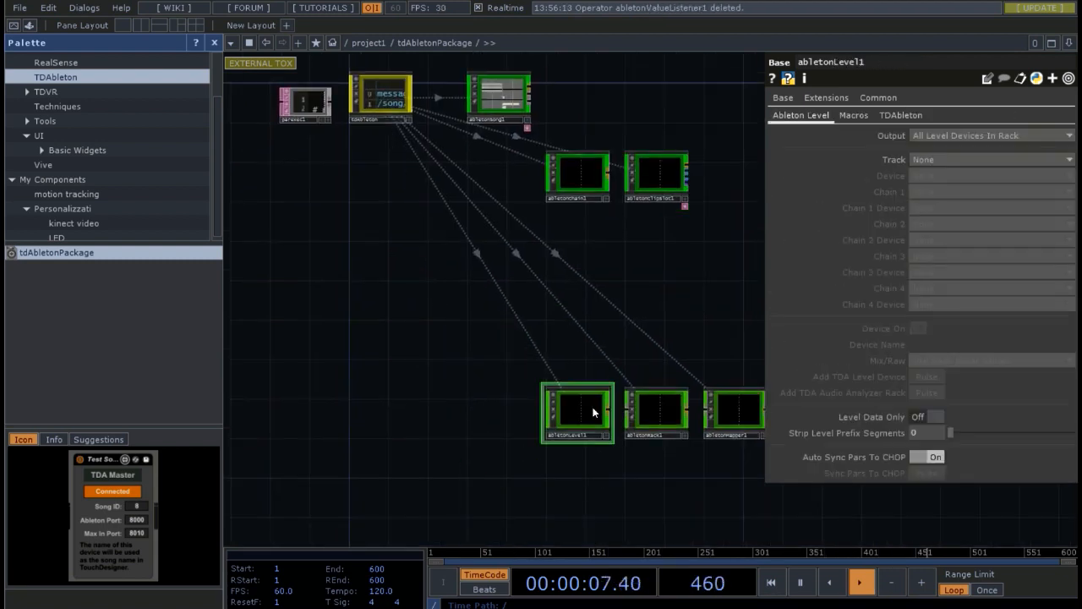
key("Delete")
left_click(653, 412)
key("Delete")
left_click(727, 409)
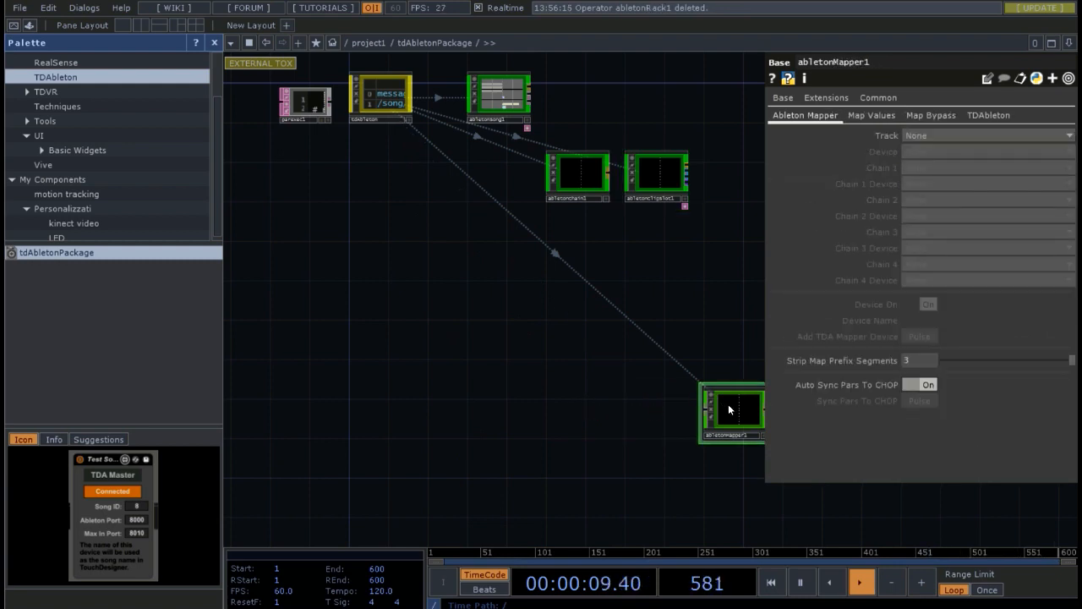
key("Delete")
left_click(583, 170)
key("Delete")
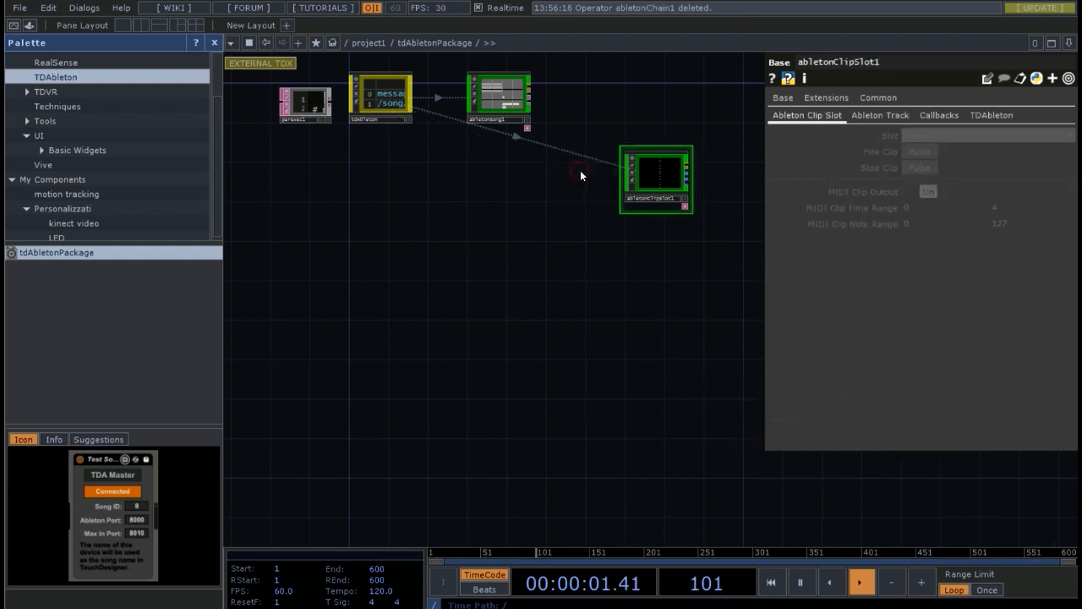
Move the abletonClipSlot1 component beneath abletonSong1 and place a copy of it directly below.
left_click(667, 174)
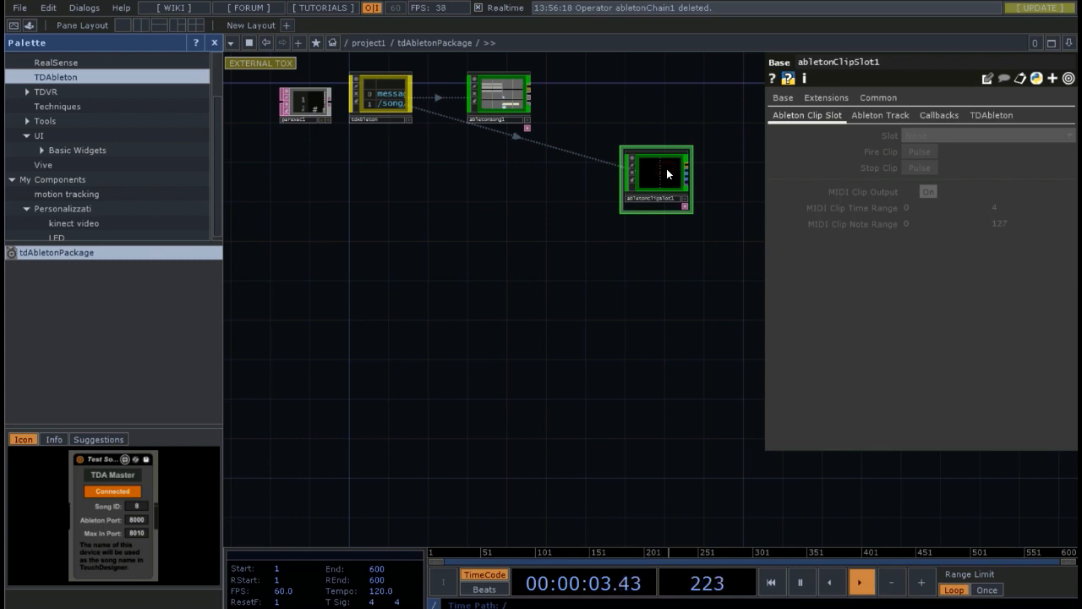
left_click_drag(666, 173, 505, 169)
left_click_drag(591, 177, 600, 169)
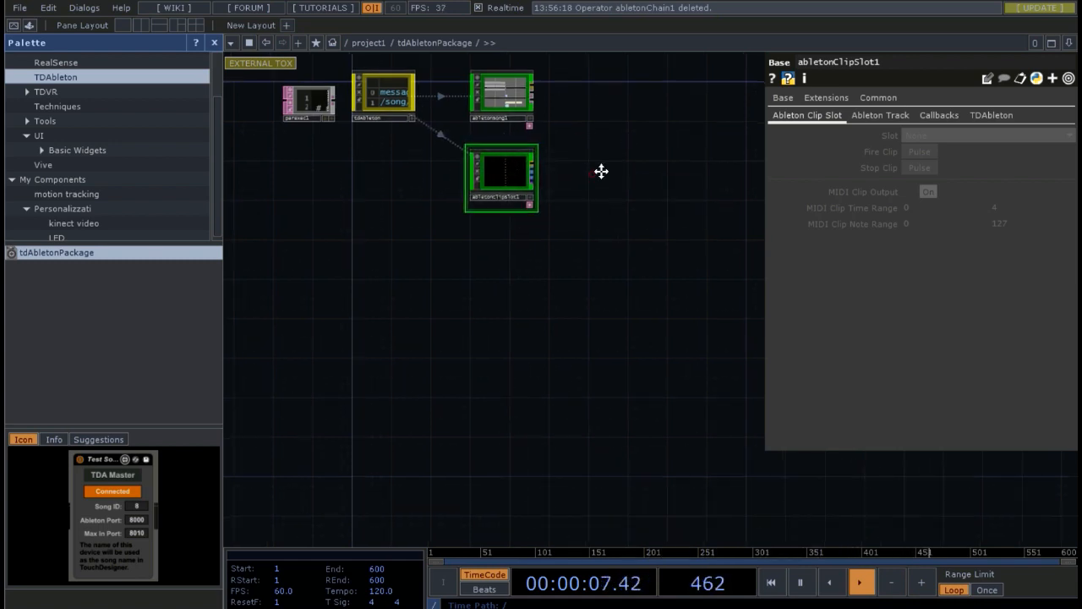
key("ctrl+c")
key("ctrl+v")
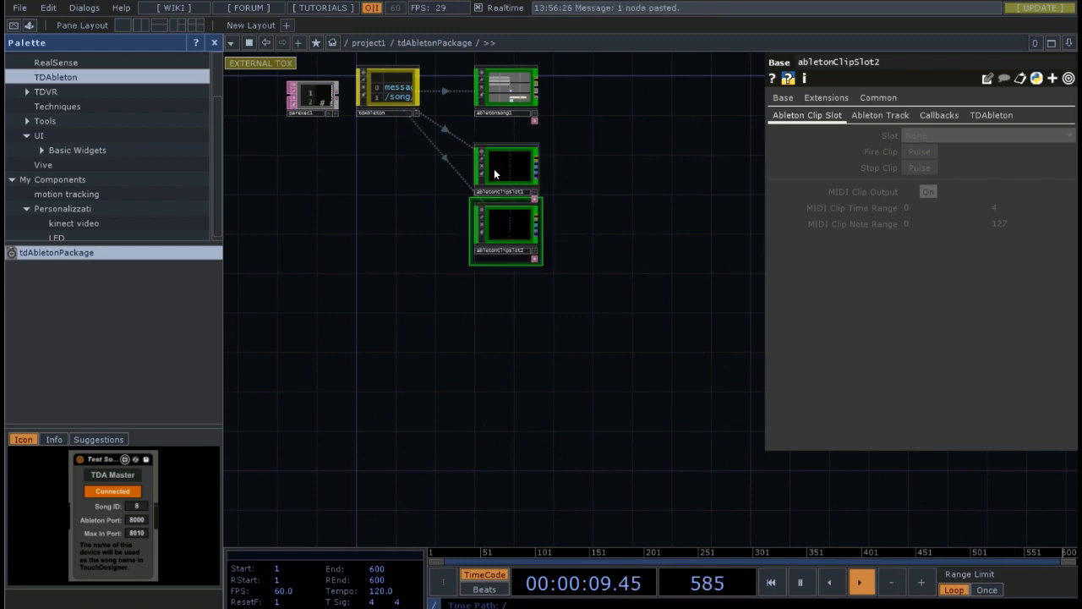
left_click_drag(502, 225, 493, 245)
Set the Ableton track of abletonClipSlot1 to 2-Cymatics - Dubstep Arp Loop 1 - 140 BPM E Min.
left_click(508, 176)
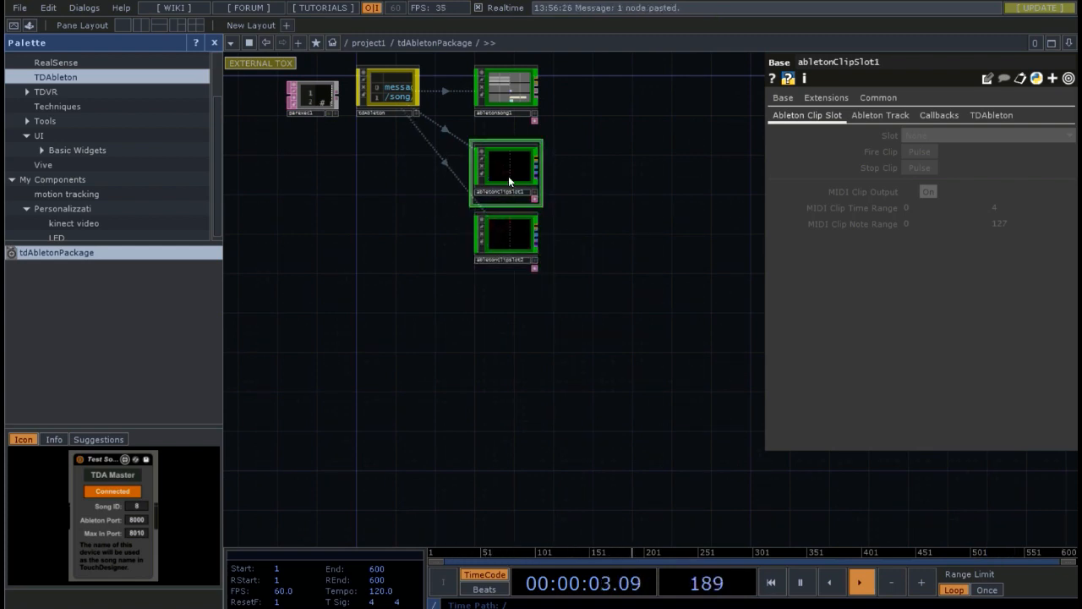
left_click(868, 116)
left_click(929, 135)
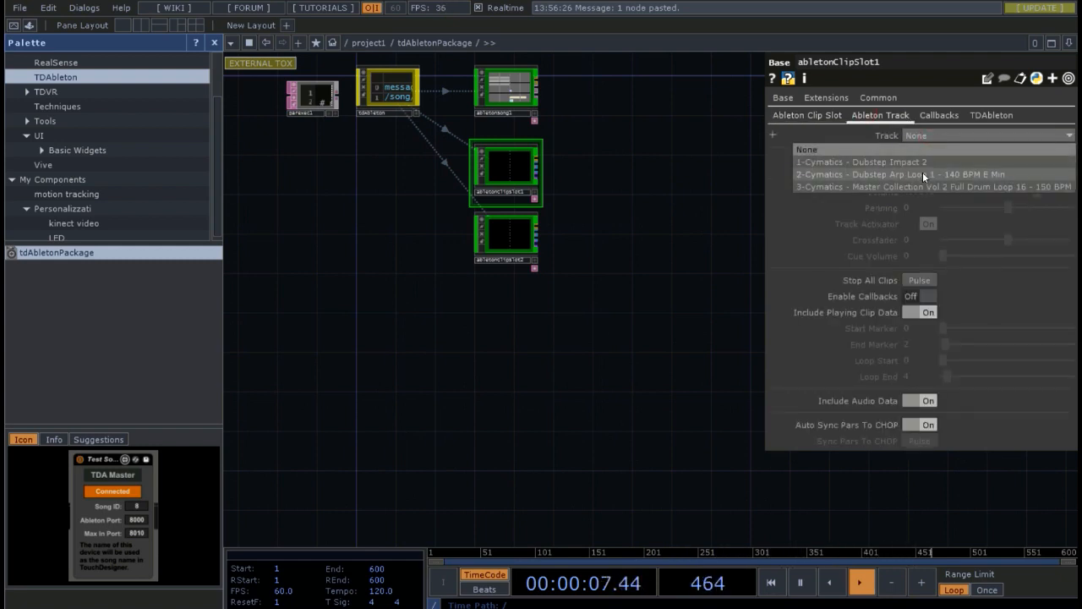
left_click(922, 174)
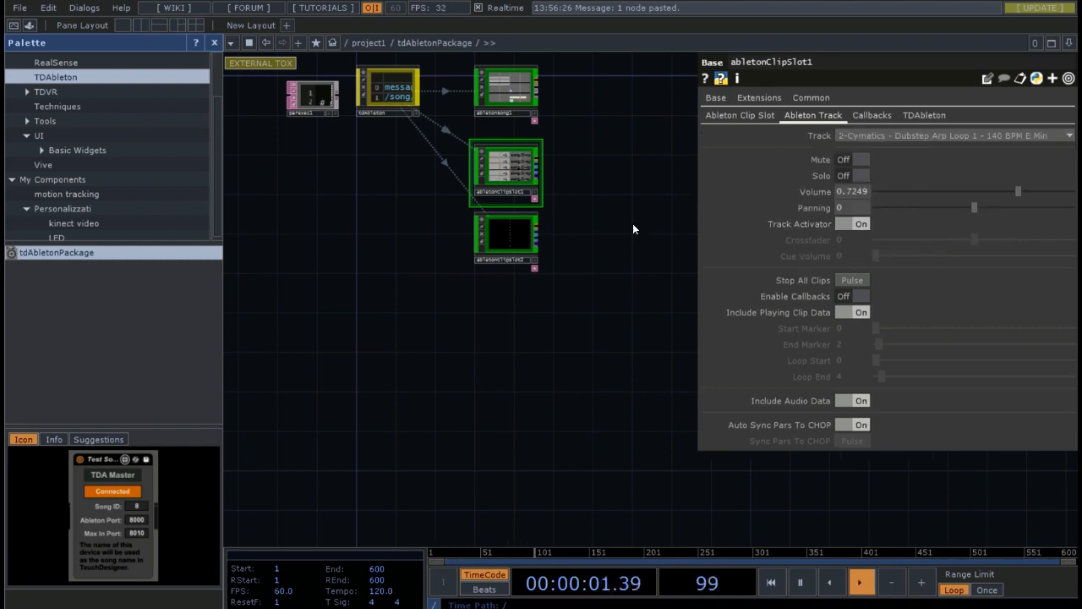
Set the Ableton track of abletonClipSlot2 to 3-Cymatics - Master Collection Vol 2 Full Drum Loop 16 - 150 BPM.
left_click(522, 235)
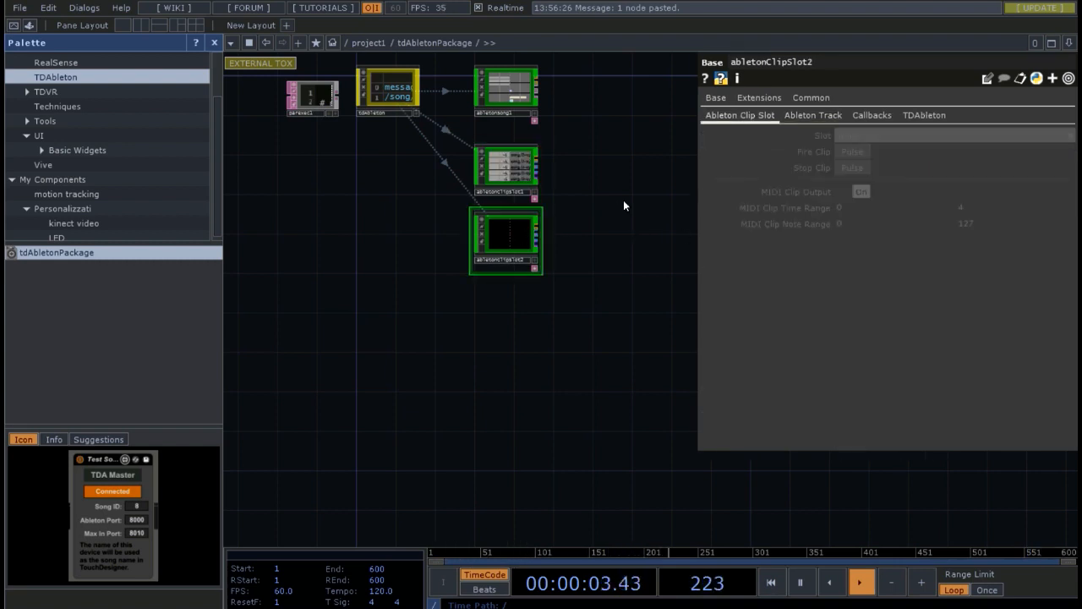
left_click(800, 118)
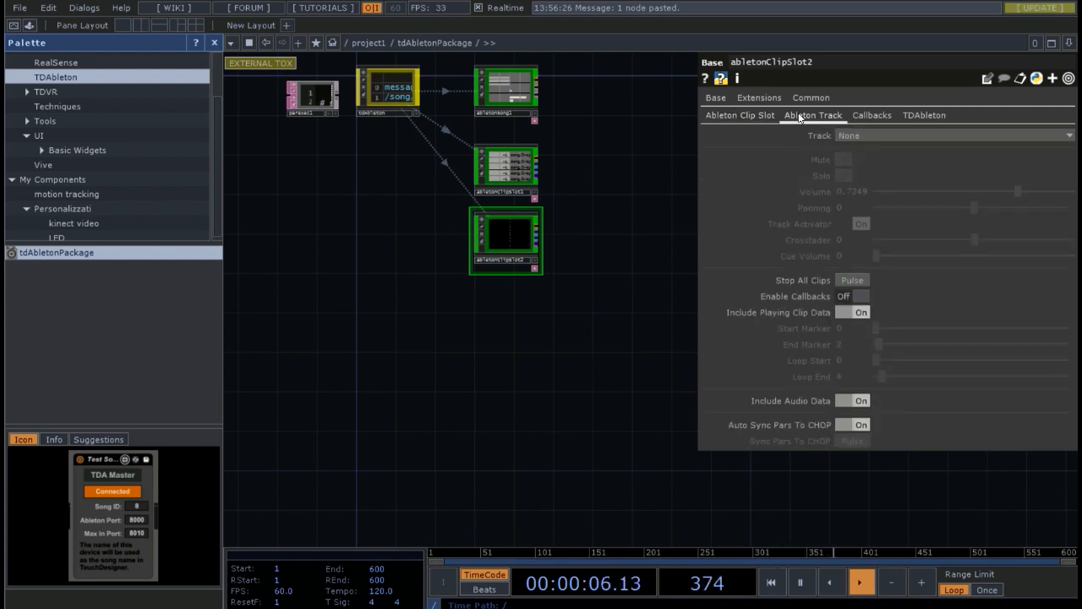
left_click(860, 136)
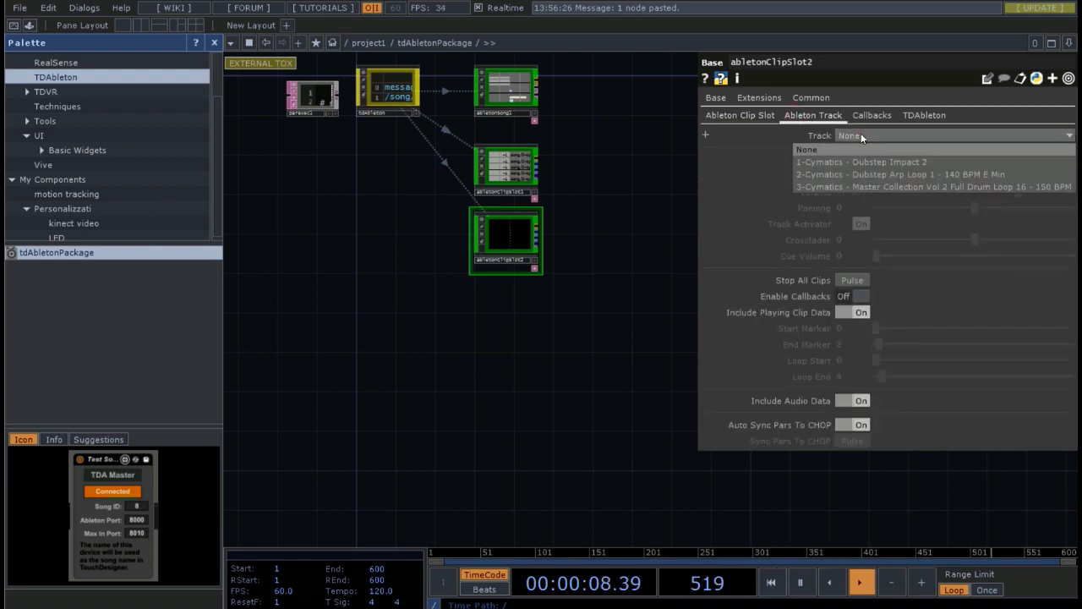
left_click(866, 187)
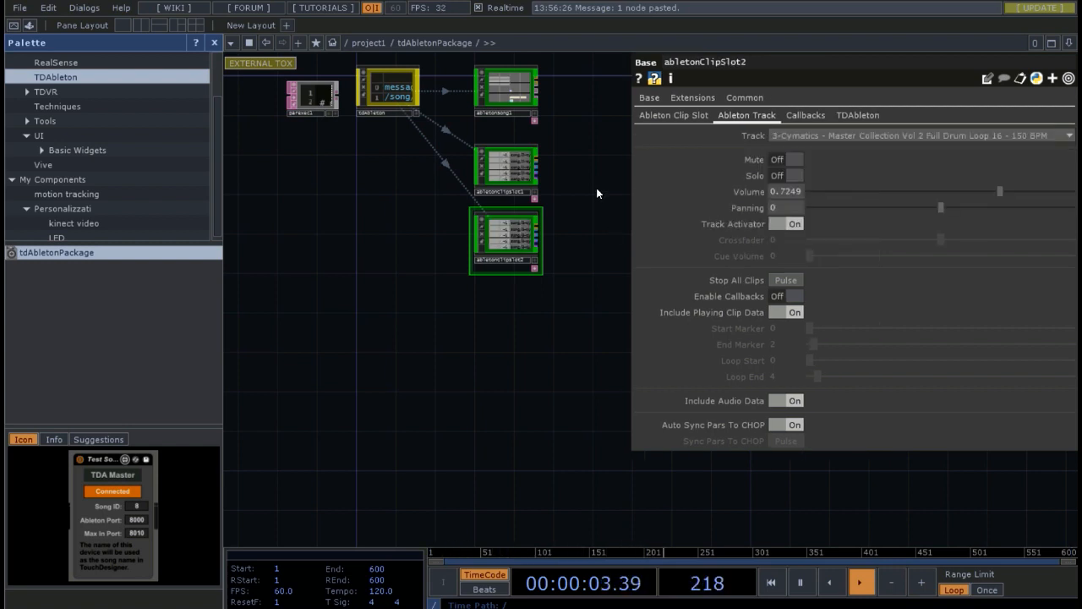
left_click_drag(596, 192, 584, 300)
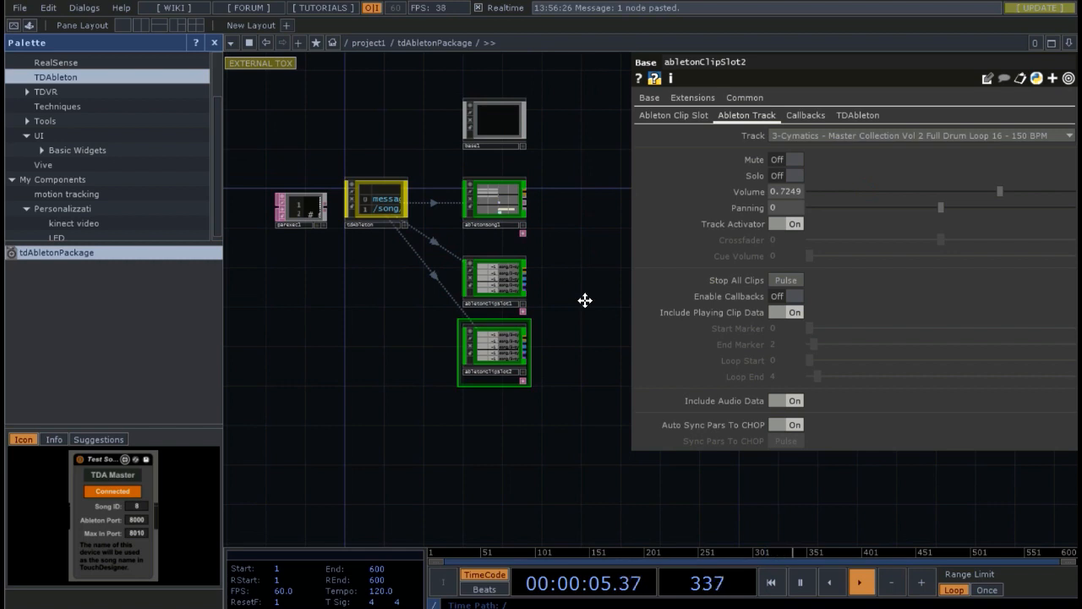
Check the Volume parameter of both clip slots and set the To Range maximum of math1 in base1 to .73.
left_click(783, 191)
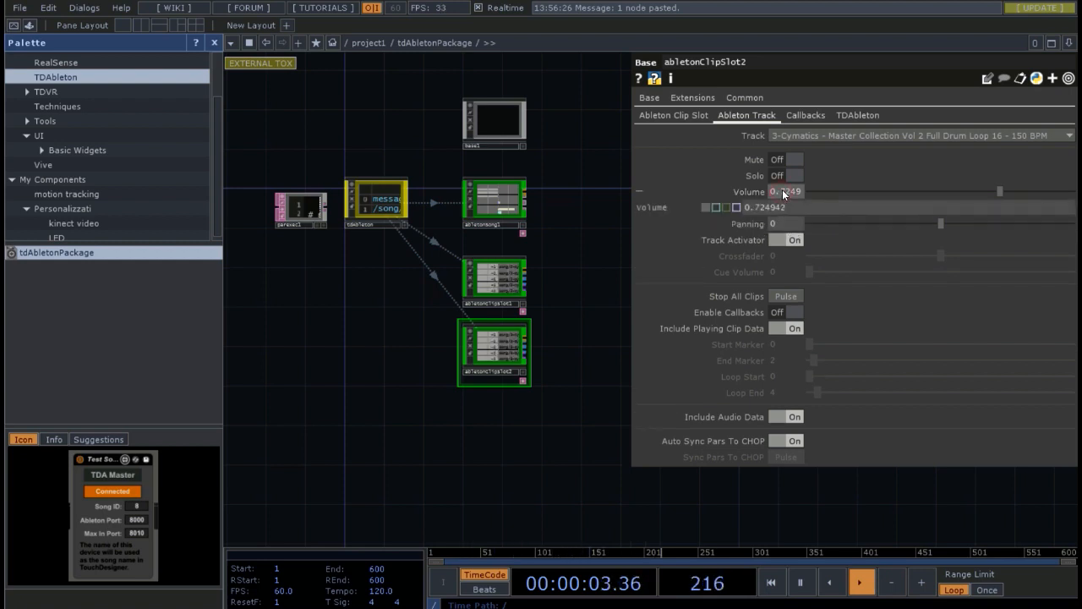
left_click(485, 276)
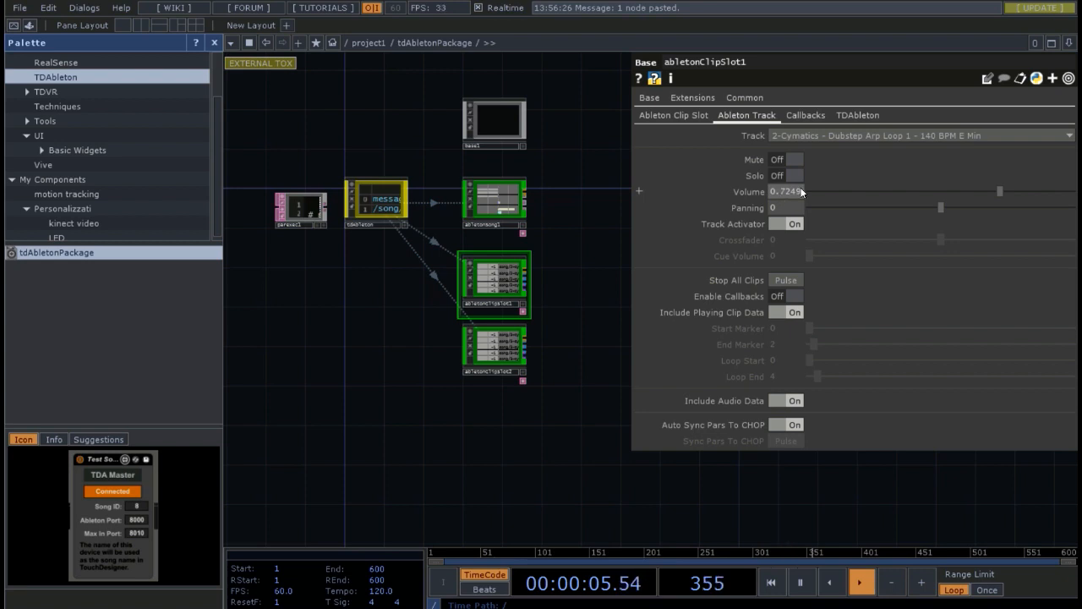
double_click(499, 125)
left_click(986, 133)
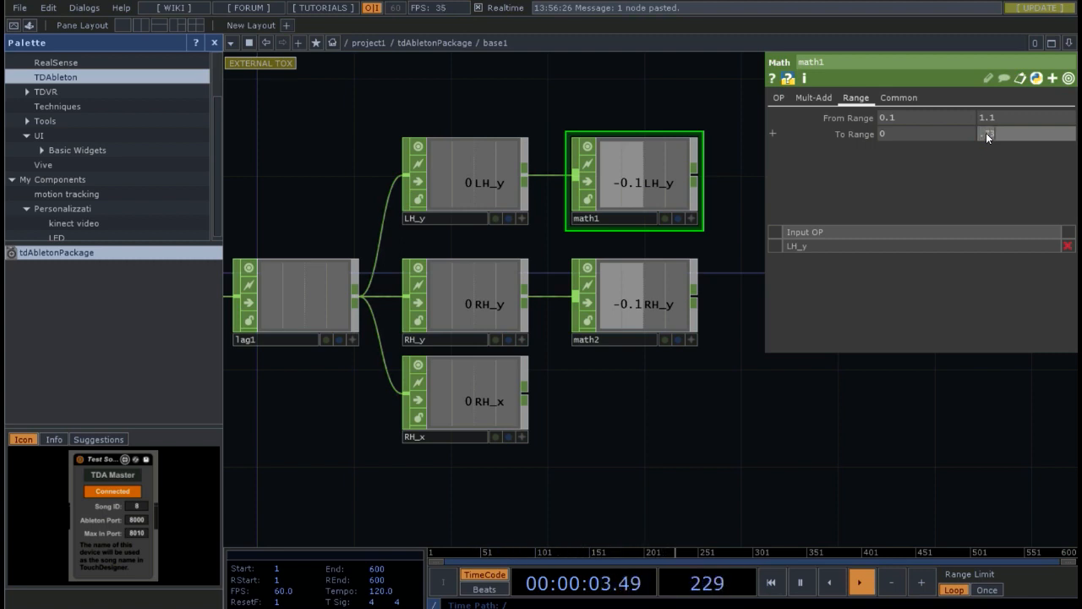
type(".73")
key("Return")
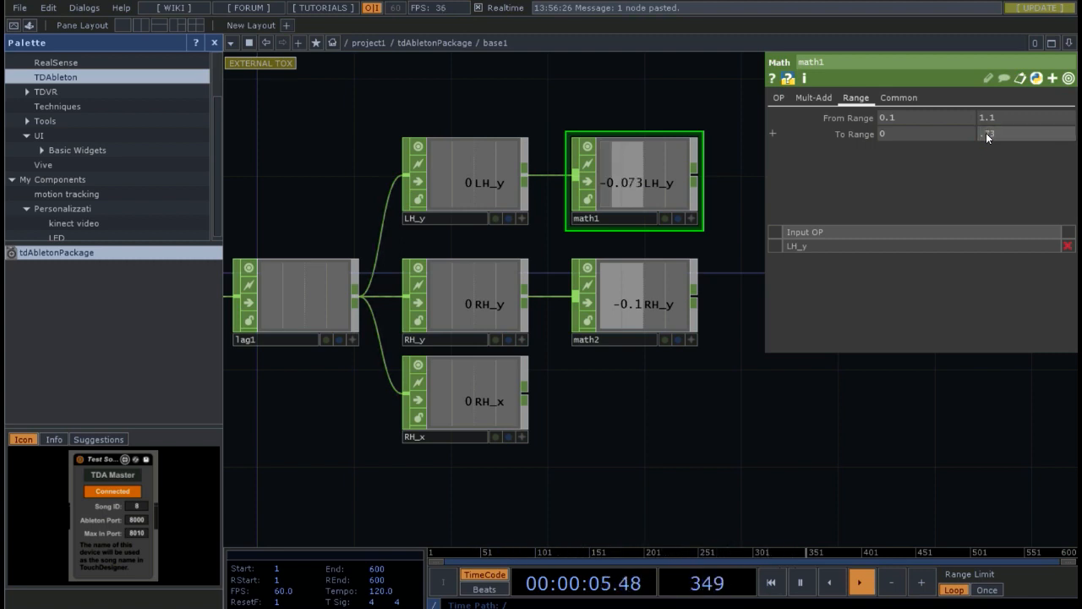
Set the To Range maximum of math2 to .73 and close its parameters.
left_click(644, 296)
left_click(1033, 137)
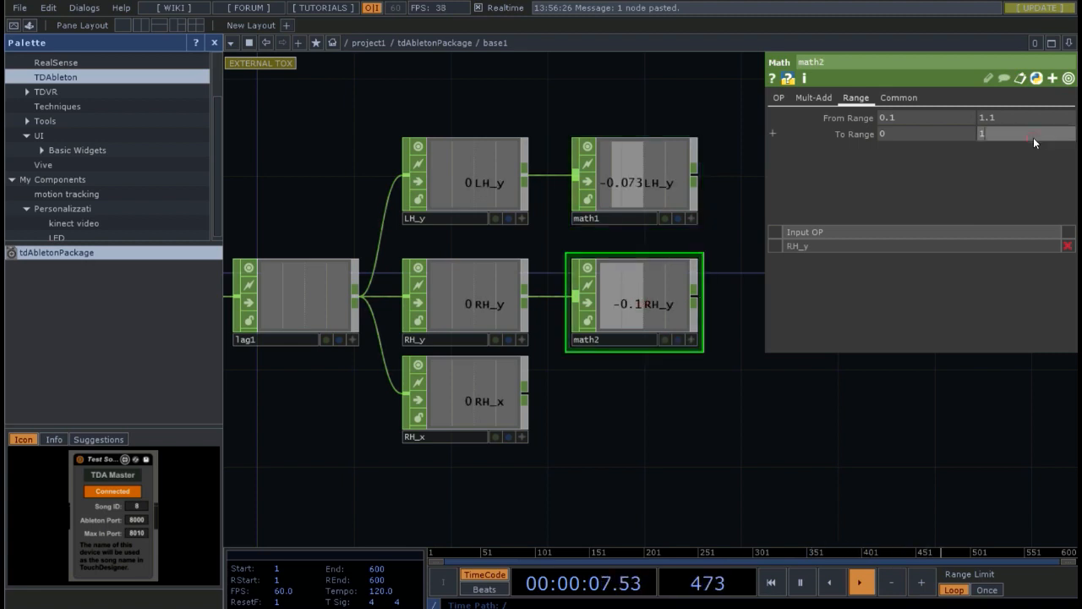
type(".73")
key("Return")
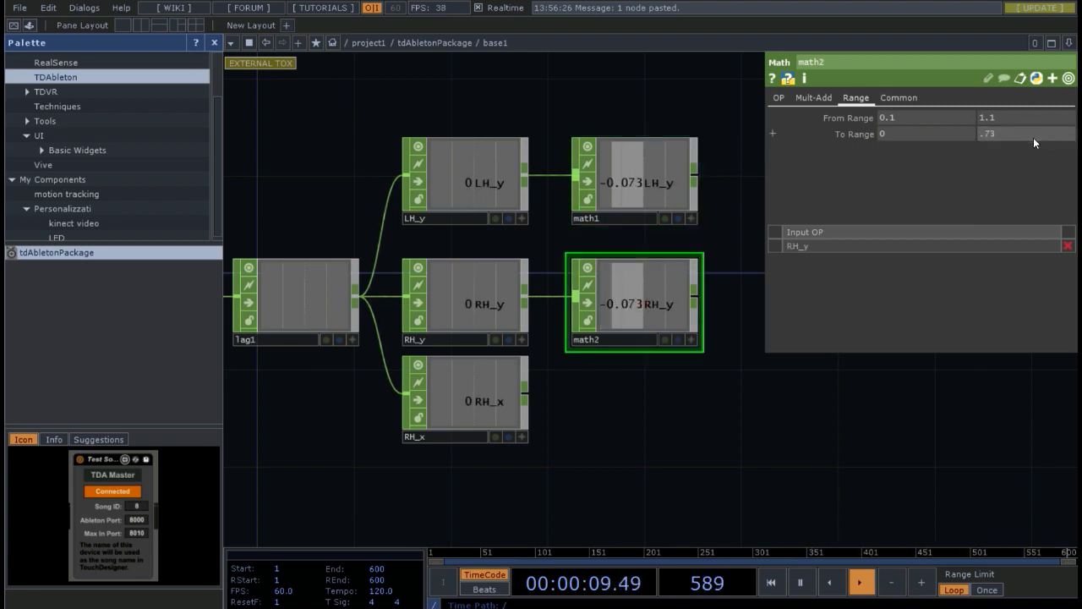
key("p")
Add a Merge CHOP beside math2 and connect the outputs of math1 and math2 to it.
left_click_drag(792, 379, 719, 268)
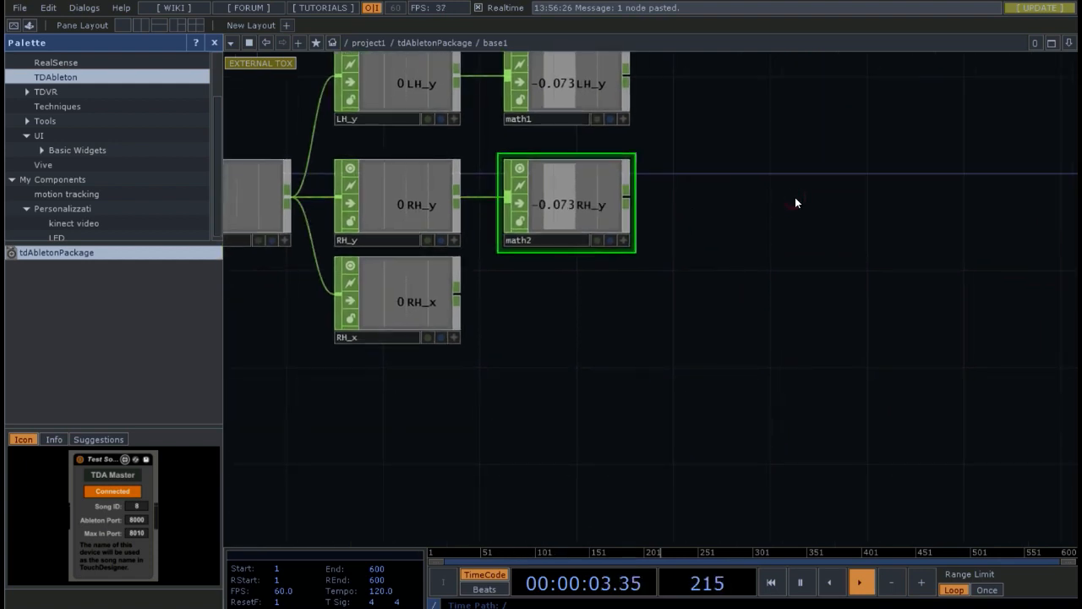
double_click(795, 201)
left_click(830, 103)
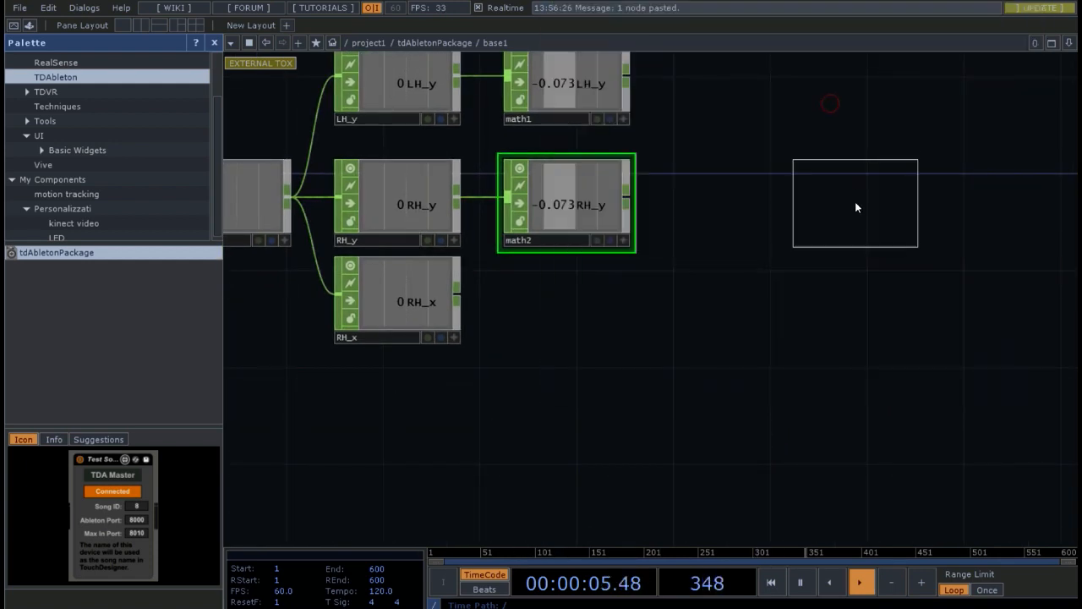
left_click(854, 207)
left_click_drag(626, 77, 796, 195)
left_click_drag(627, 196, 796, 198)
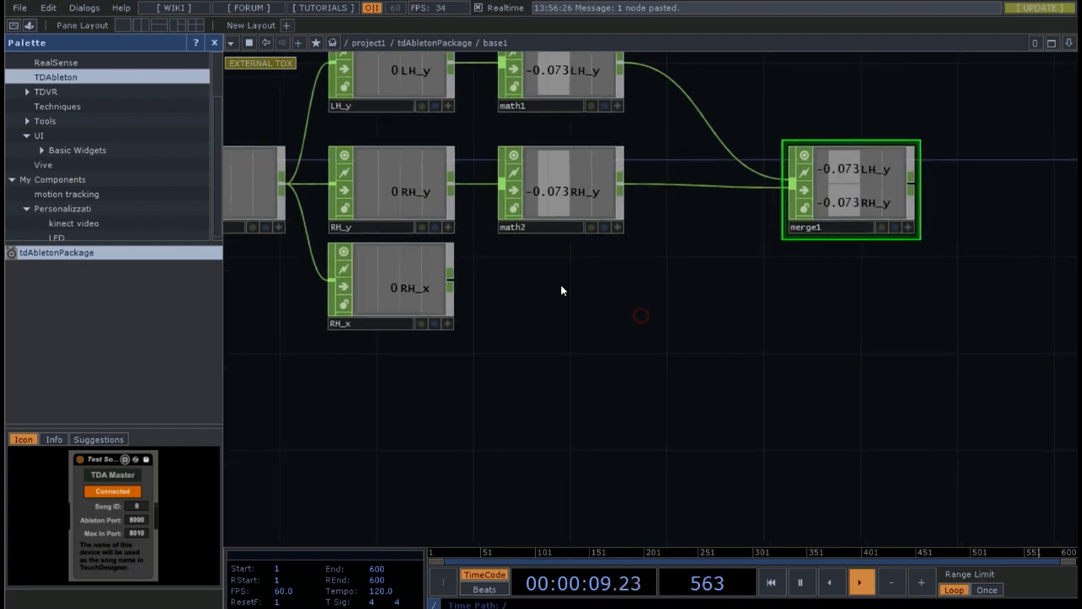
Append a Filter CHOP to RH_x, paste a second one below fed by the same output, and place them close together.
right_click(453, 286)
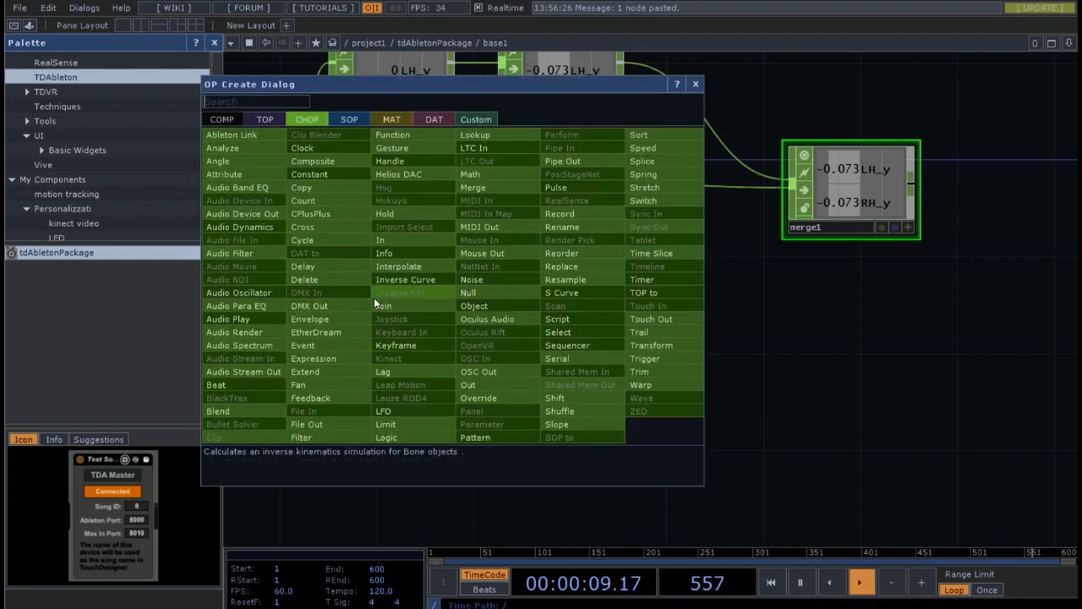
left_click(335, 437)
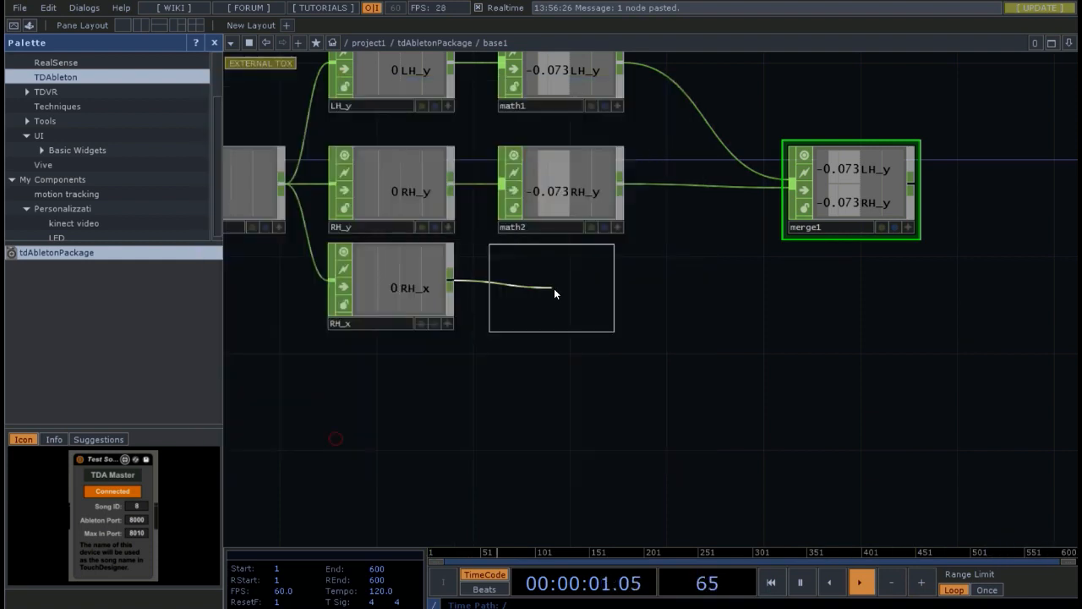
left_click(563, 287)
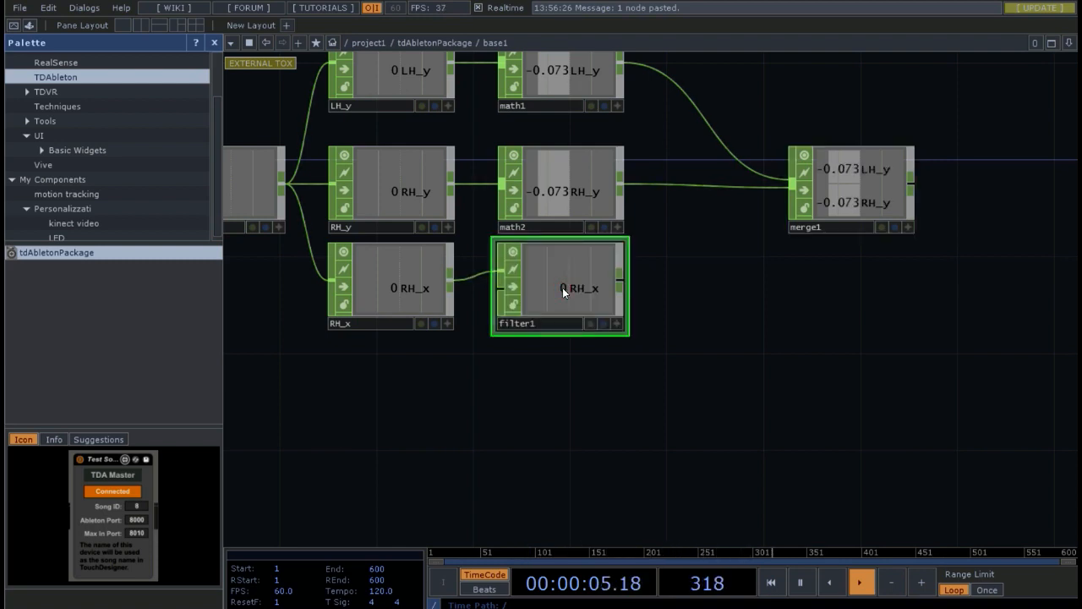
key("ctrl+c")
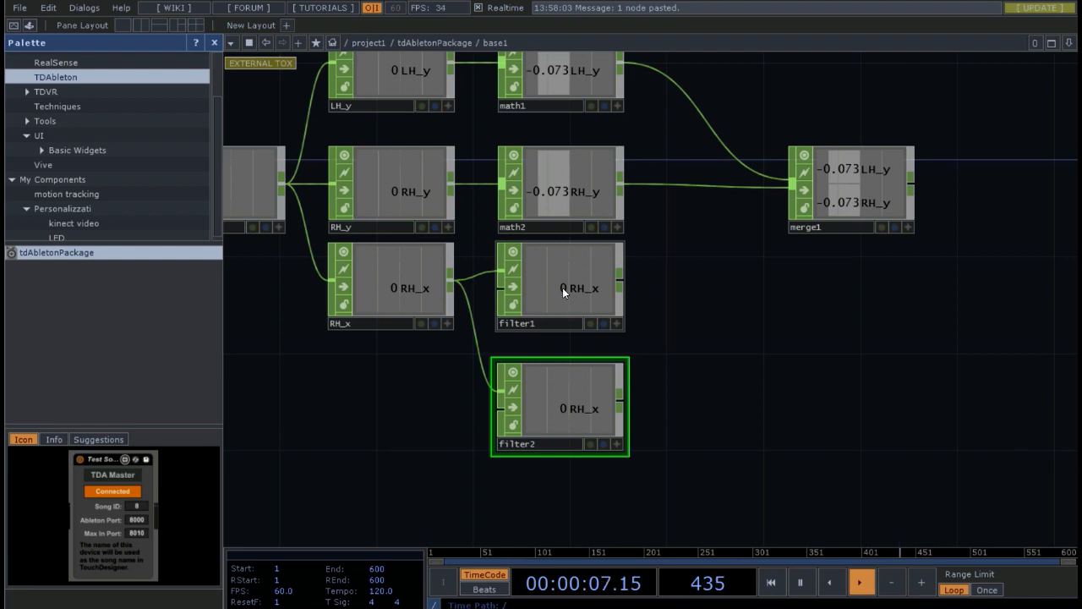
left_click_drag(716, 328, 636, 314)
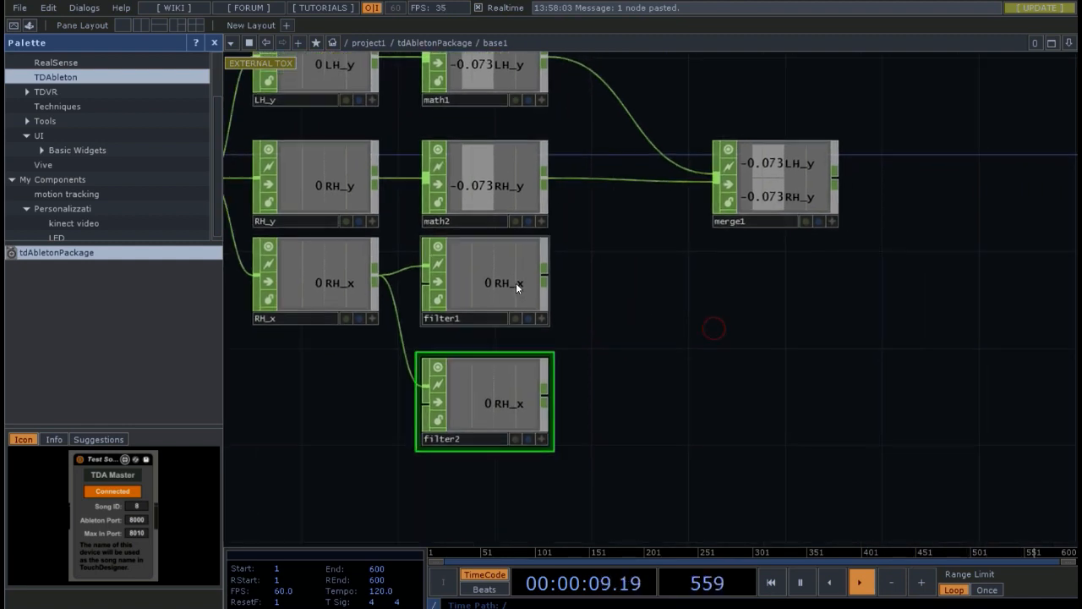
left_click_drag(519, 288, 516, 304)
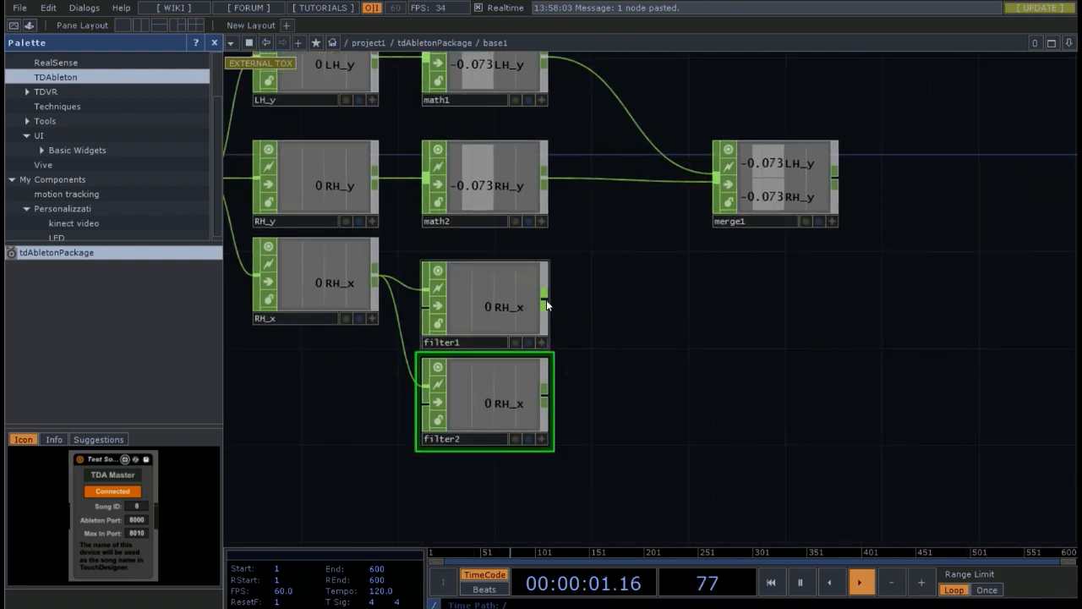
Append a Math CHOP to filter1 and place another below it, fed by filter2.
key("Tab")
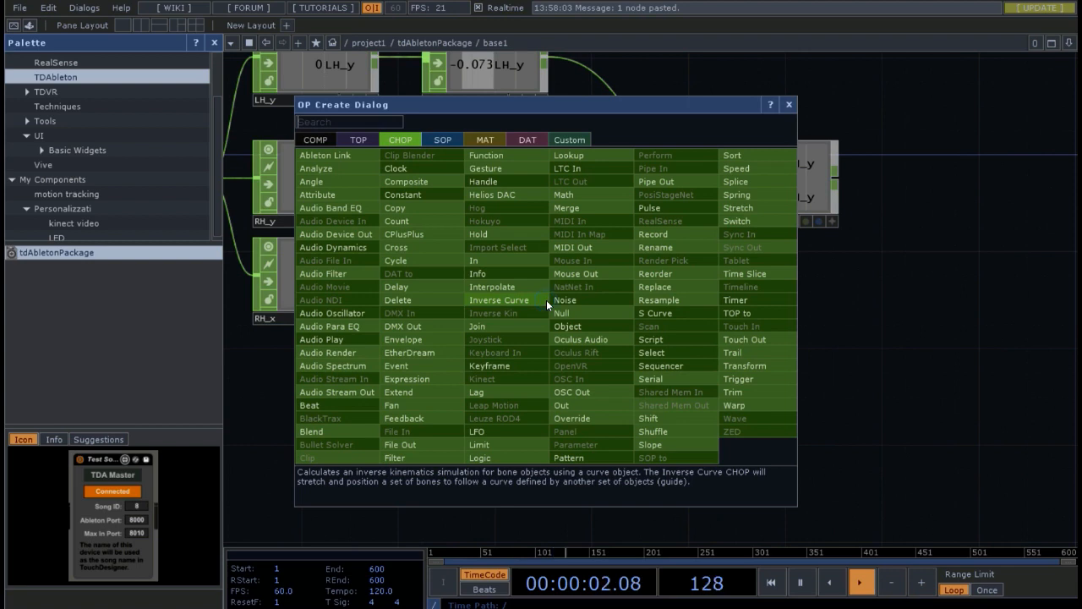
left_click(576, 194)
left_click(633, 302)
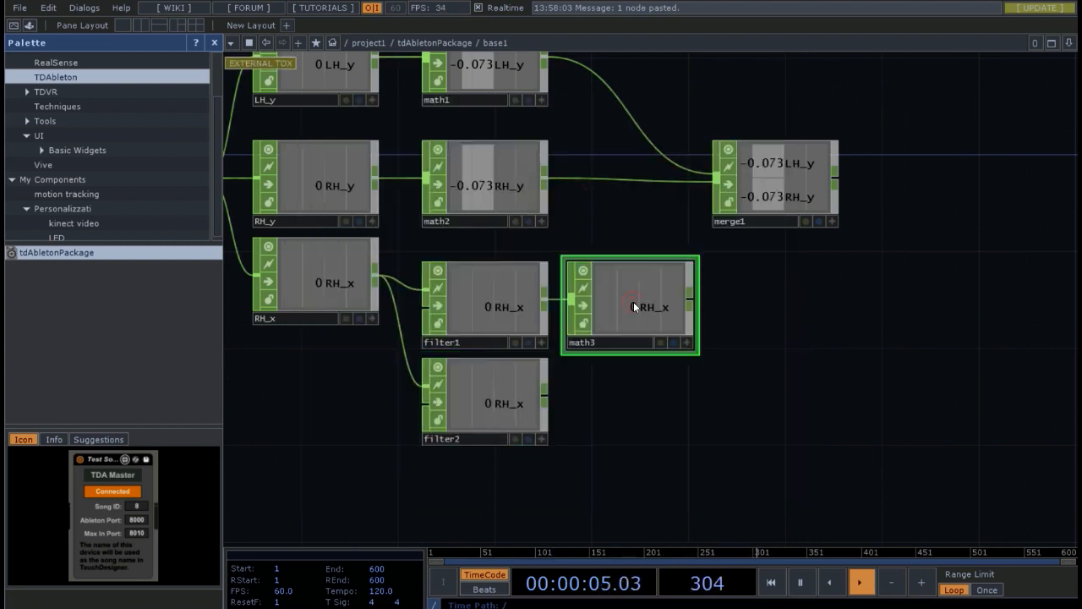
key("ctrl+c")
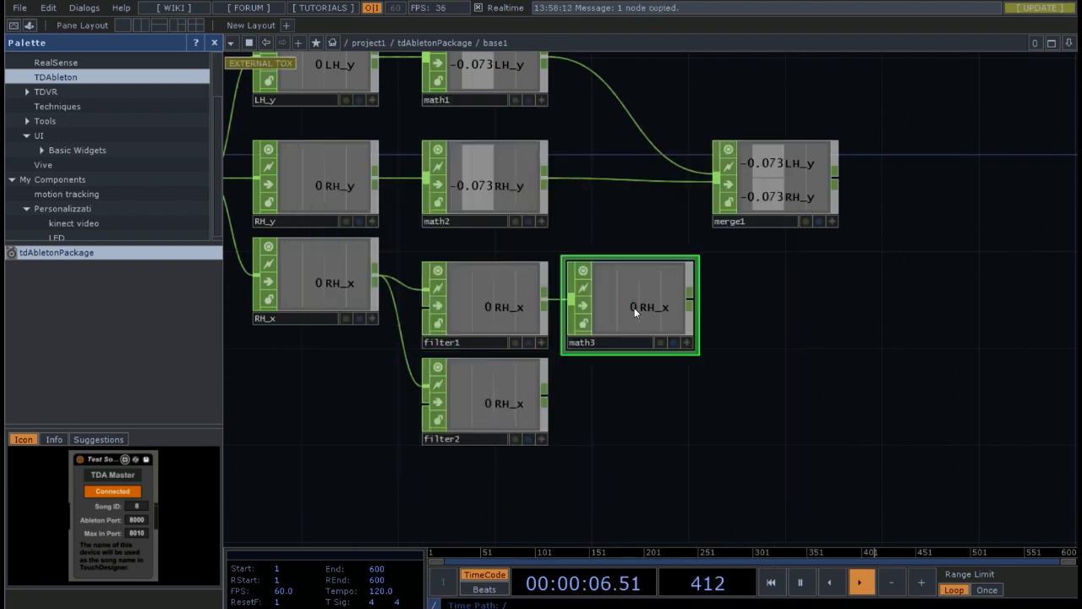
key("Tab")
left_click(649, 198)
left_click(625, 405)
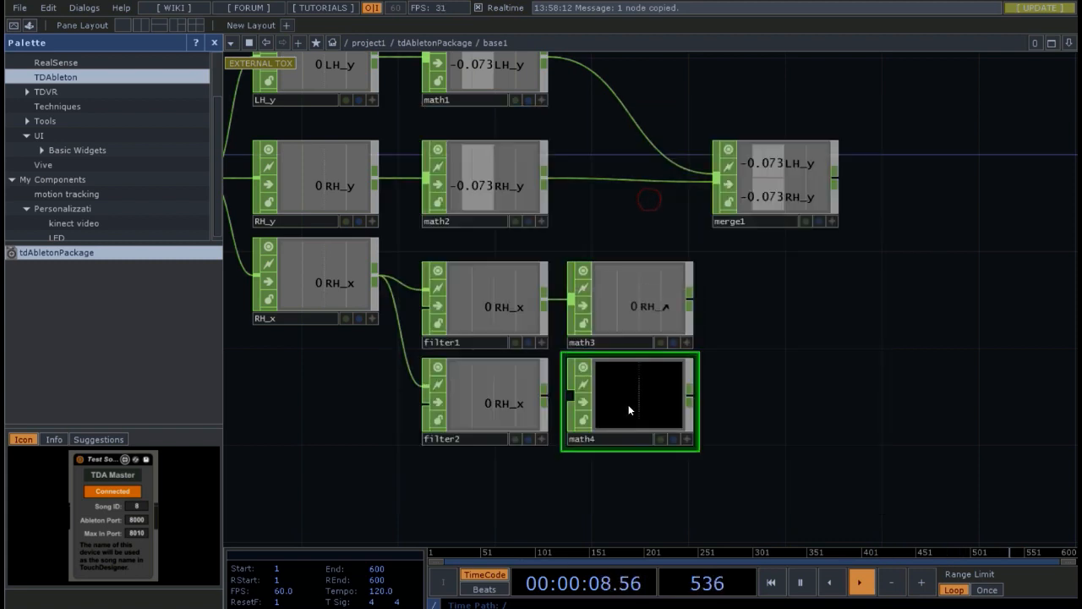
left_click_drag(545, 395, 572, 395)
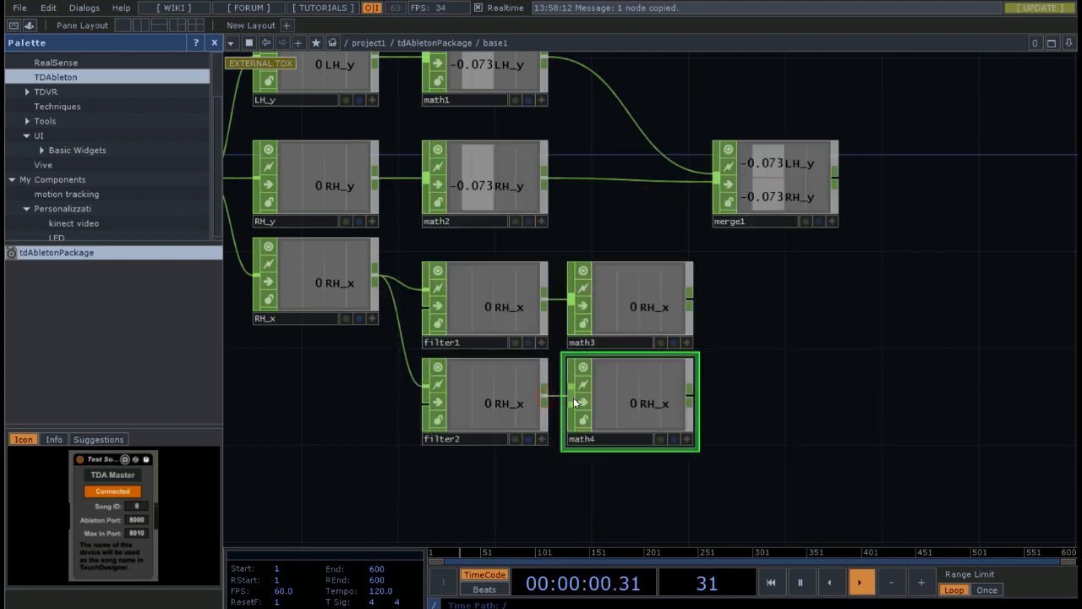
Open the Range parameters of math3.
left_click(629, 289)
key("p")
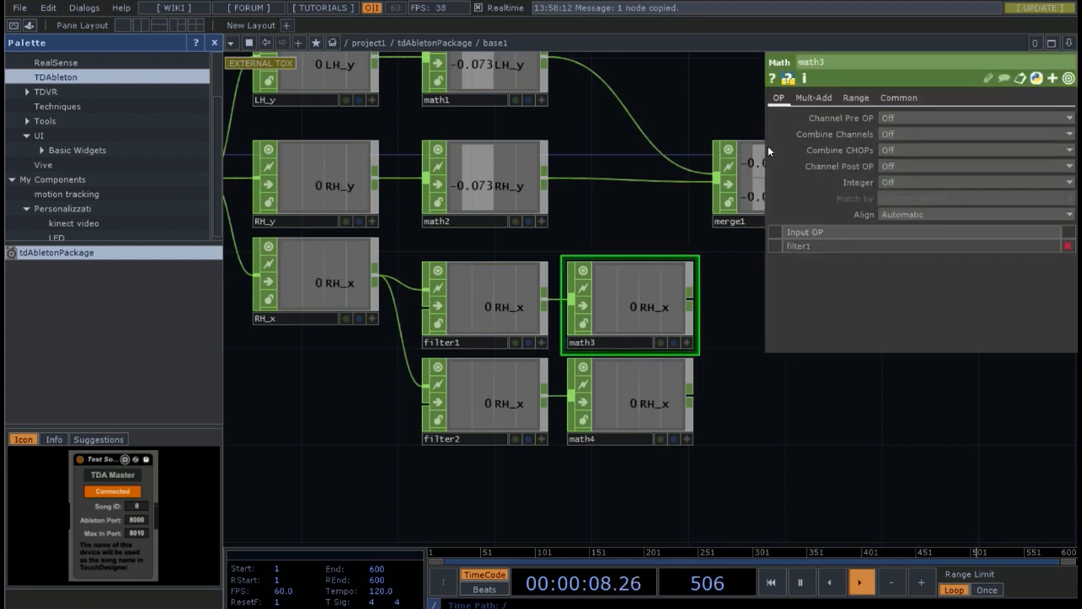
left_click(855, 97)
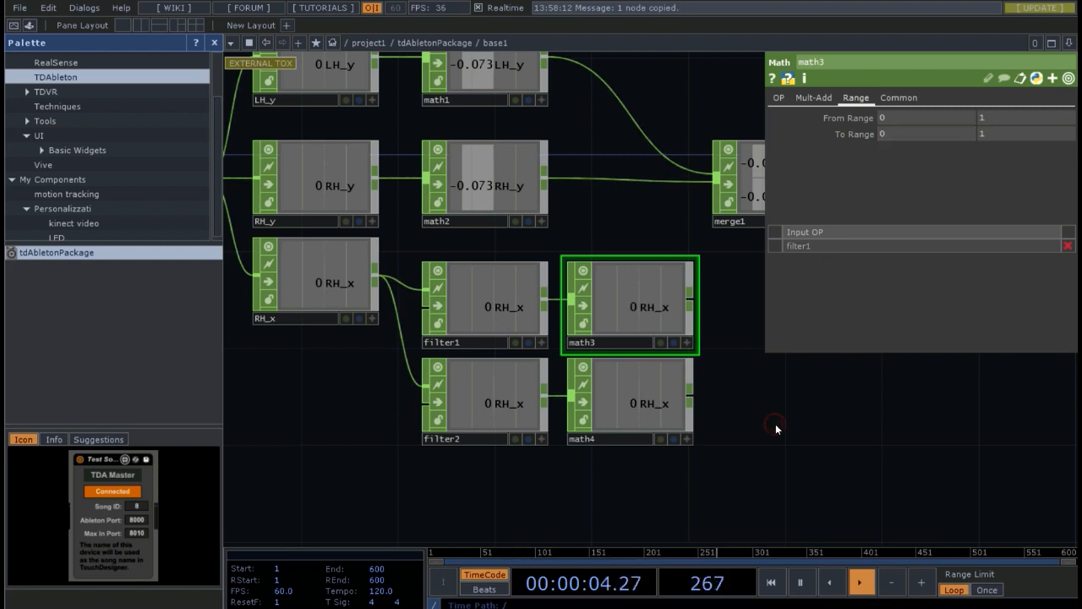
Go back to the tdAbletonPackage network and set the Tempo of abletonSong1 to 105.46.
key("u")
left_click(498, 203)
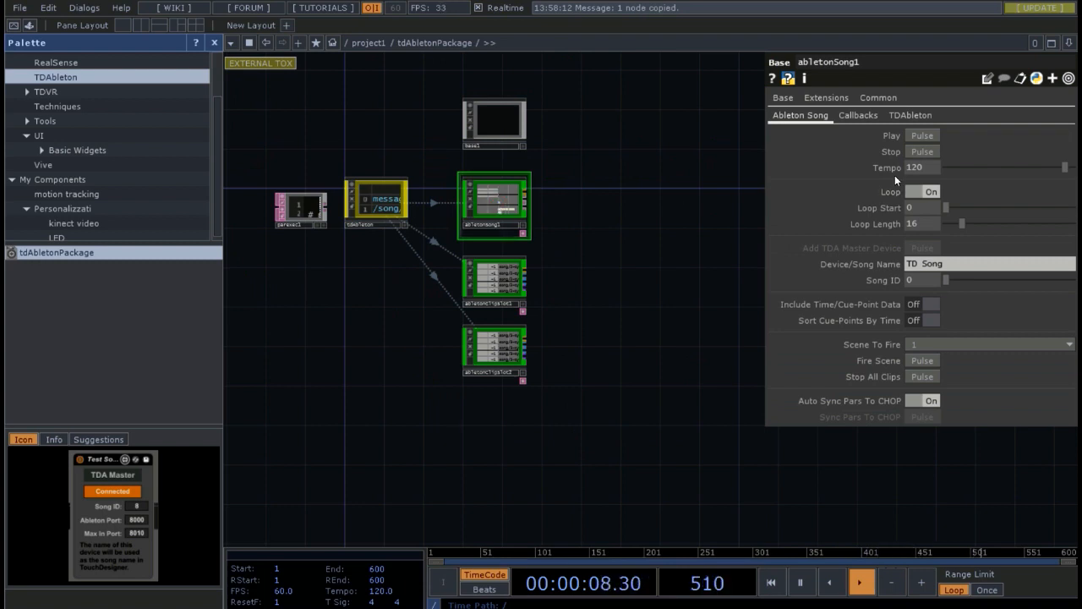
left_click(1021, 168)
mouse_move(1021, 170)
left_mouse_down()
mouse_move(964, 169)
mouse_move(1055, 179)
mouse_move(968, 165)
mouse_move(1042, 179)
mouse_move(1019, 177)
left_mouse_up()
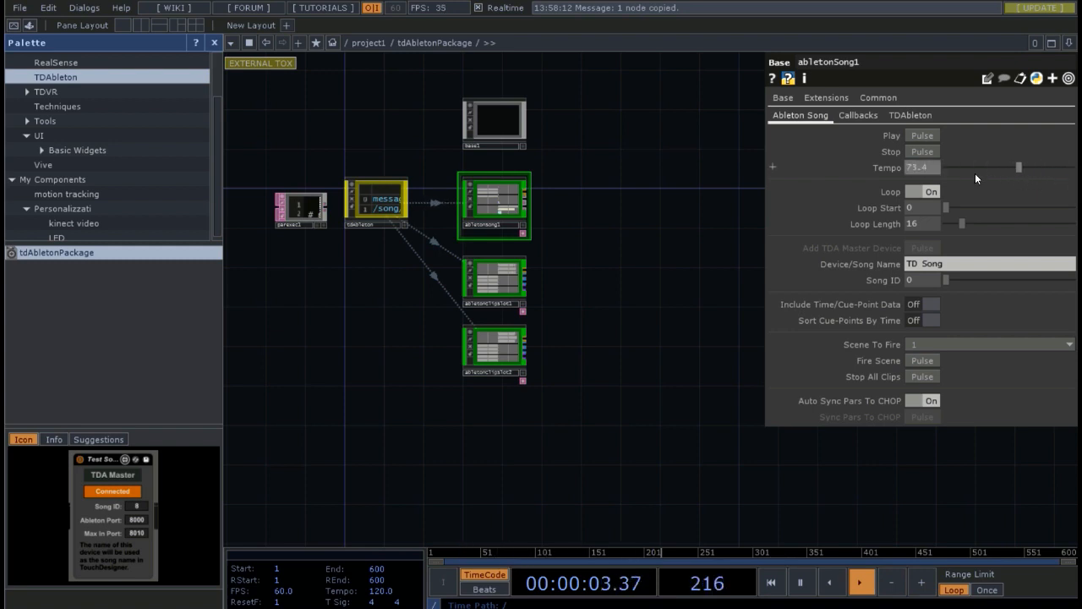
left_click(927, 167)
type("105.46")
key("Return")
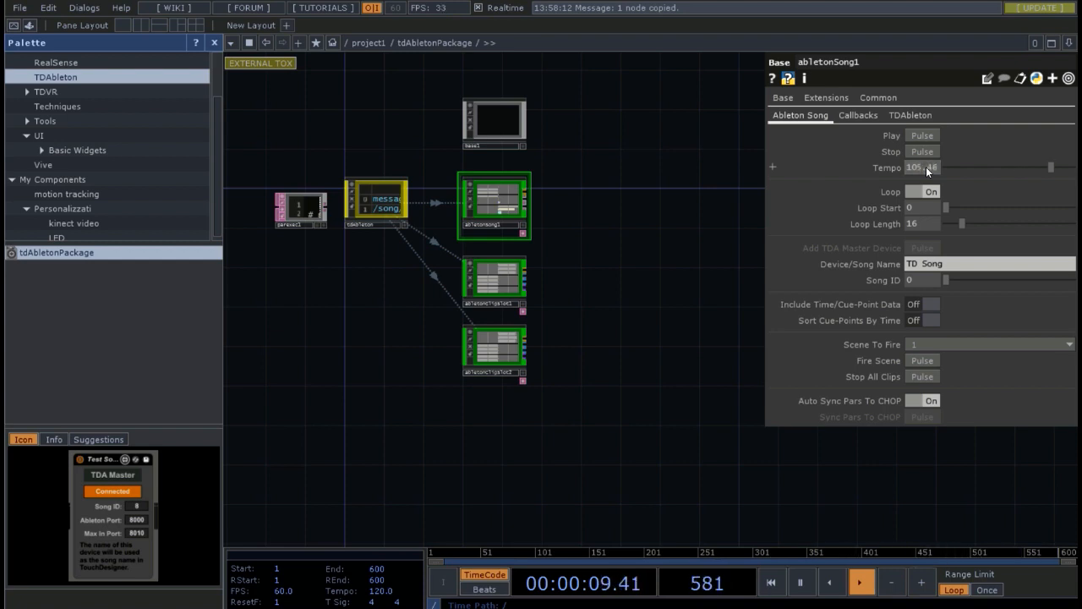
Switch to Ableton Live to check the song tempo and return to TouchDesigner.
key("alt+Tab")
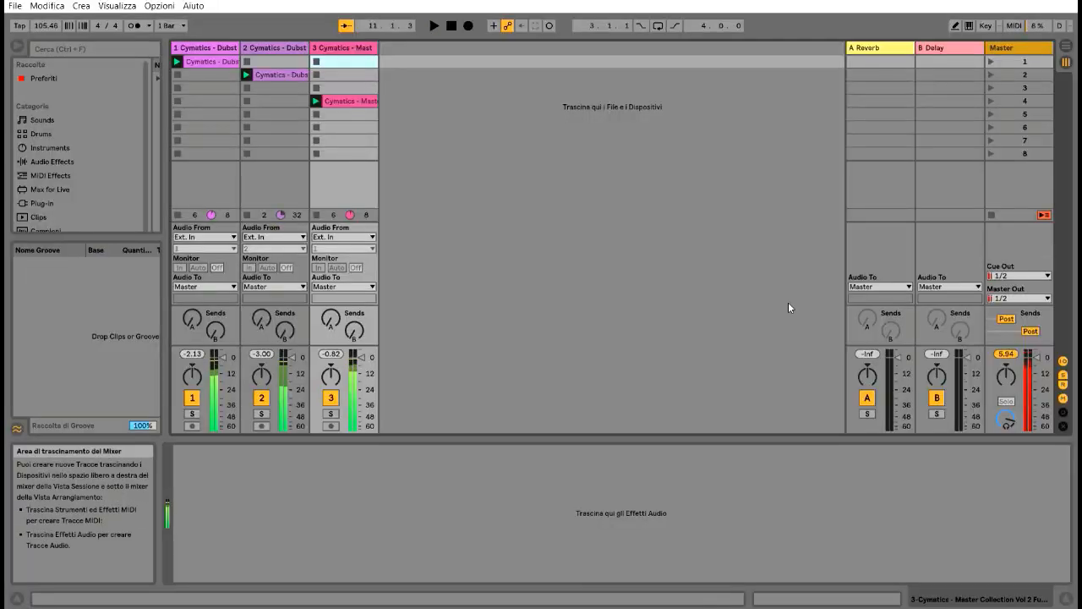
key("alt+Tab")
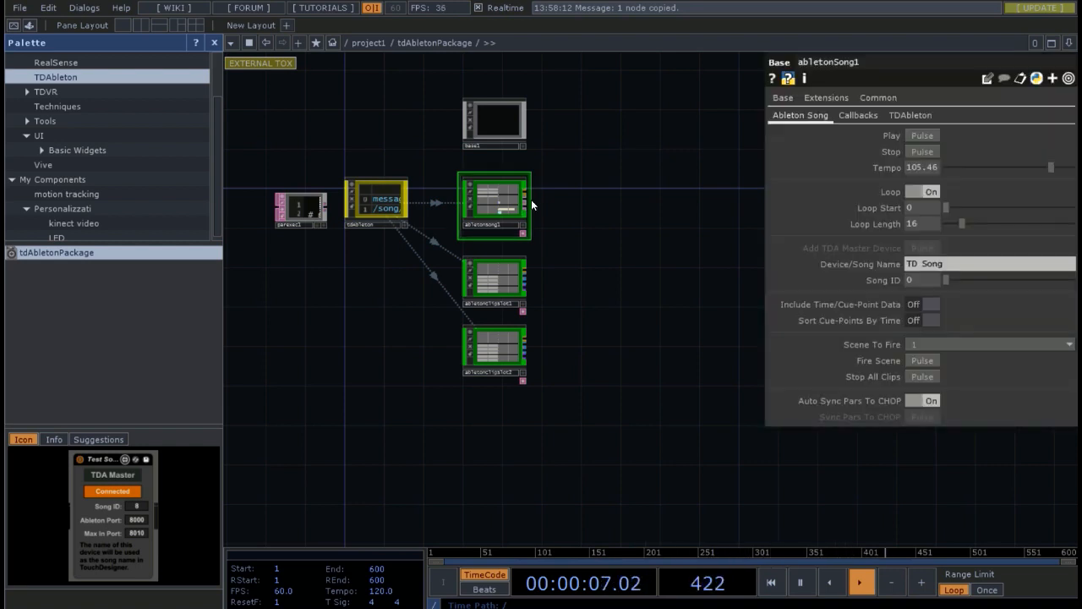
Pause the TouchDesigner timeline and trigger Play on abletonSong1.
key("space")
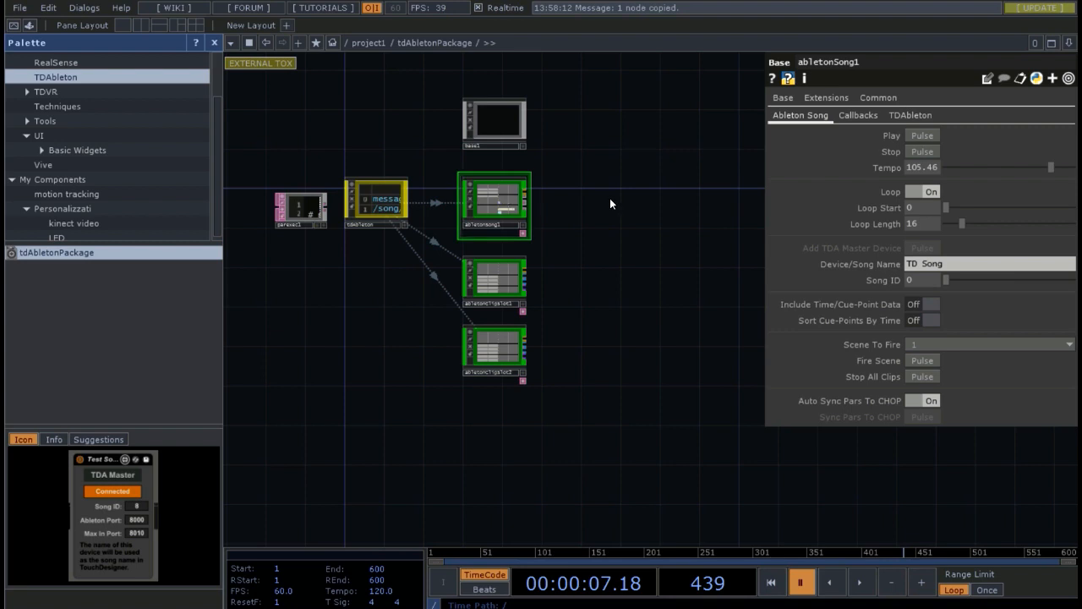
left_click(919, 136)
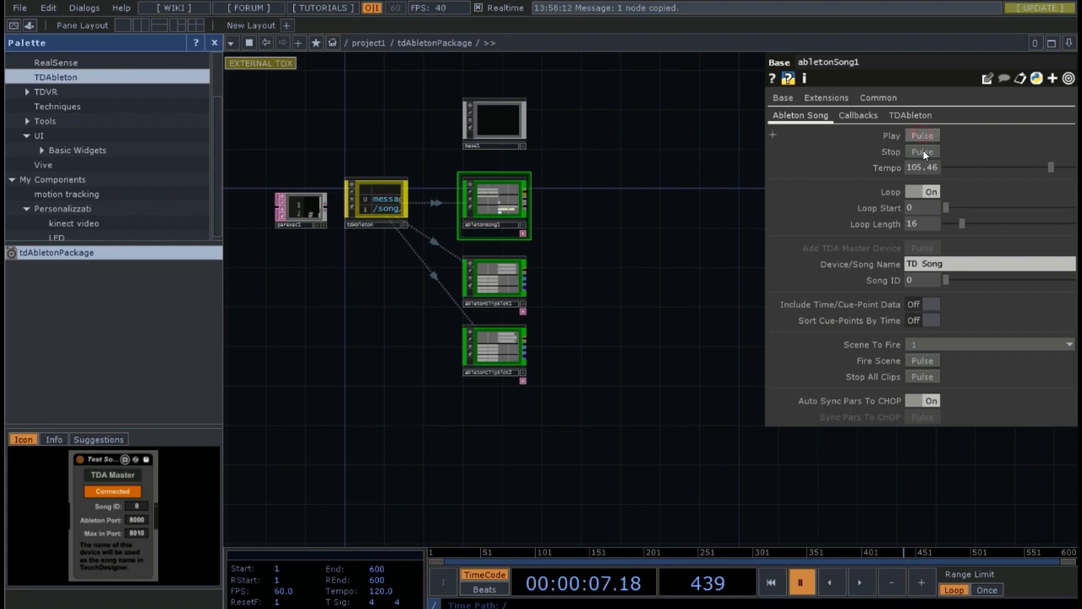
Set the Tempo of abletonSong1 to 60.
left_click_drag(907, 169, 990, 169)
type("60")
key("Return")
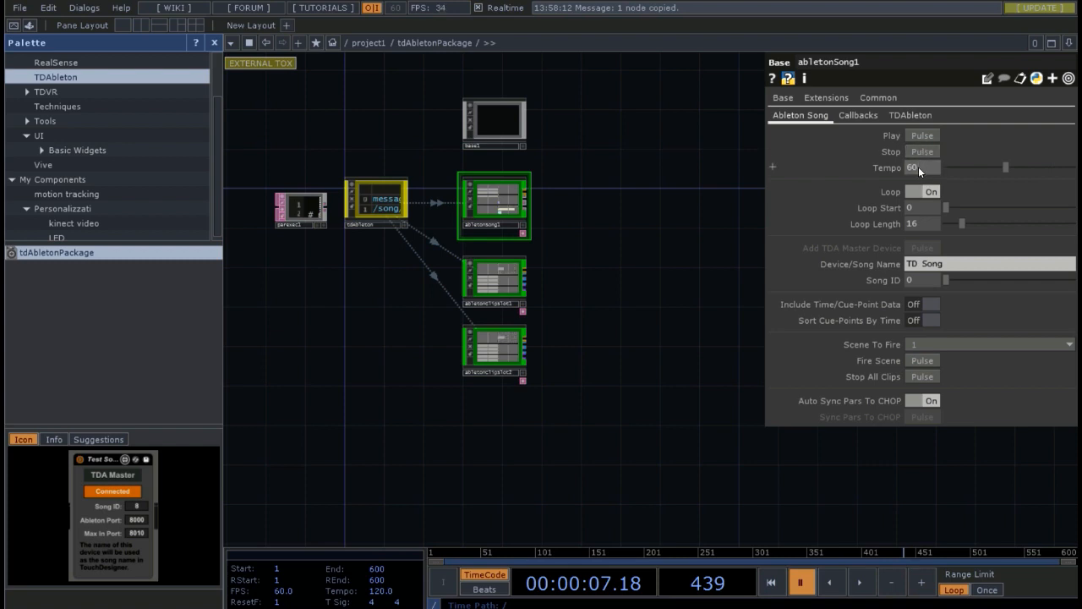
Set the Tempo of abletonSong1 to 140 and trigger Play.
type("140")
key("Return")
left_click(925, 136)
Set the To Range minimum of math3 in base1 to 105.46.
double_click(493, 119)
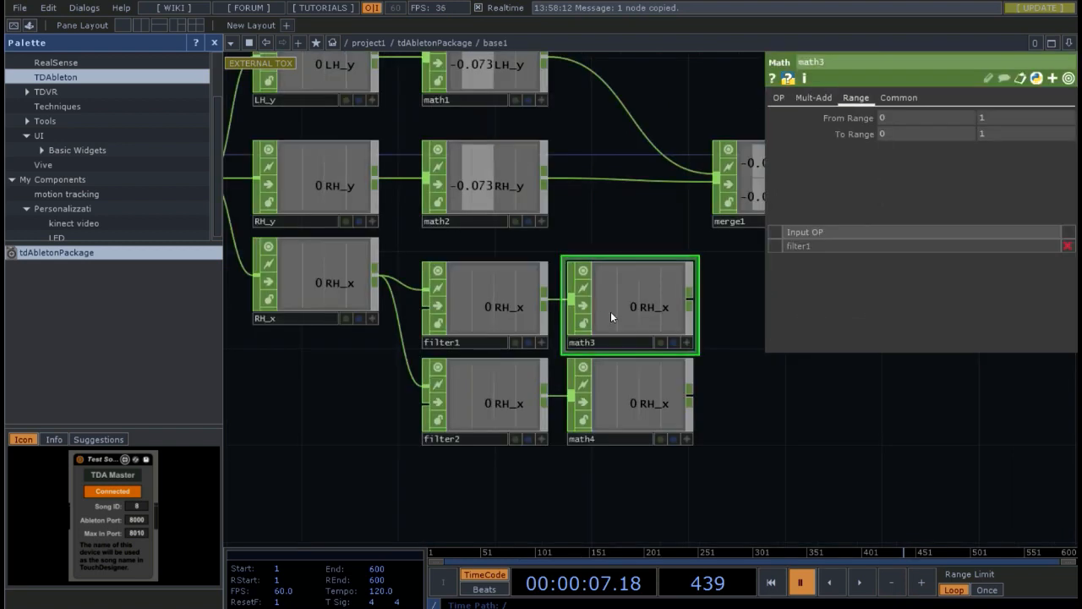
left_click_drag(910, 134, 821, 139)
type("1")
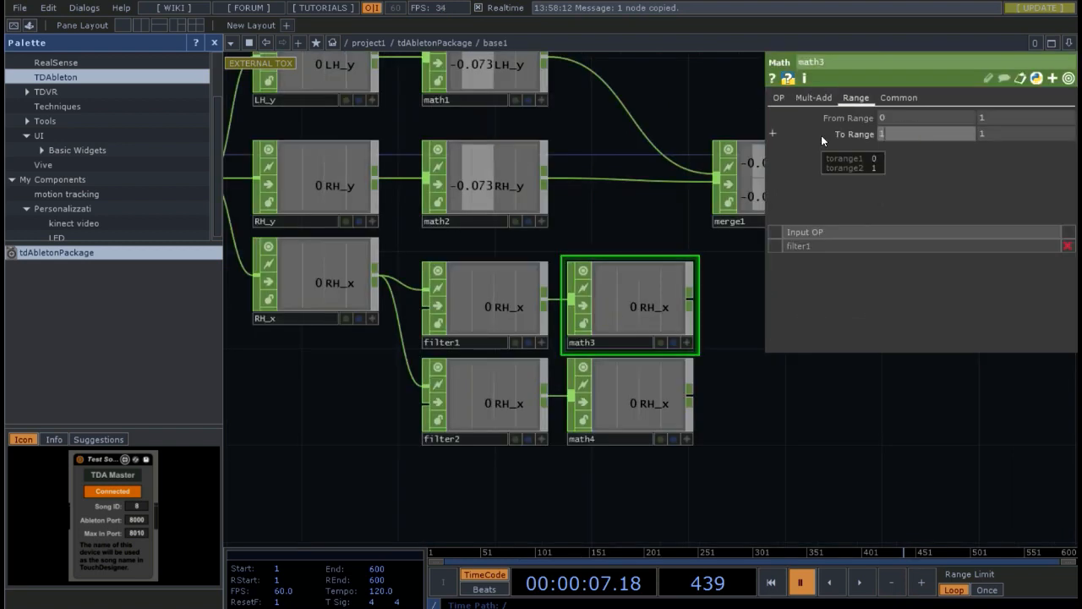
type("0")
type("0")
type(".46")
key("Return")
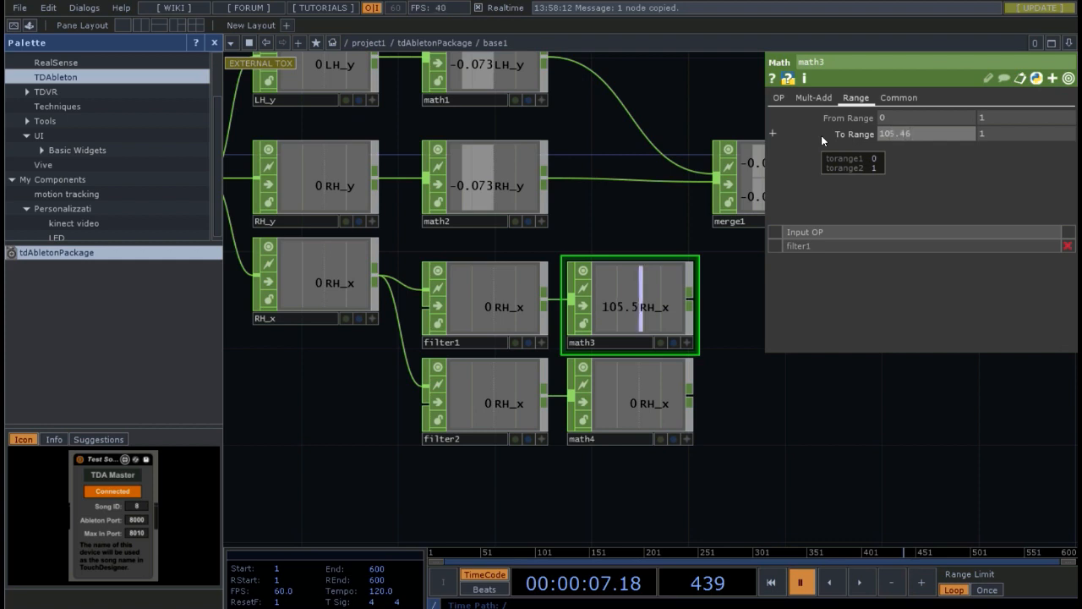
Set the To Range of math4 to 105.46 and 60.
left_click(652, 390)
left_click(854, 97)
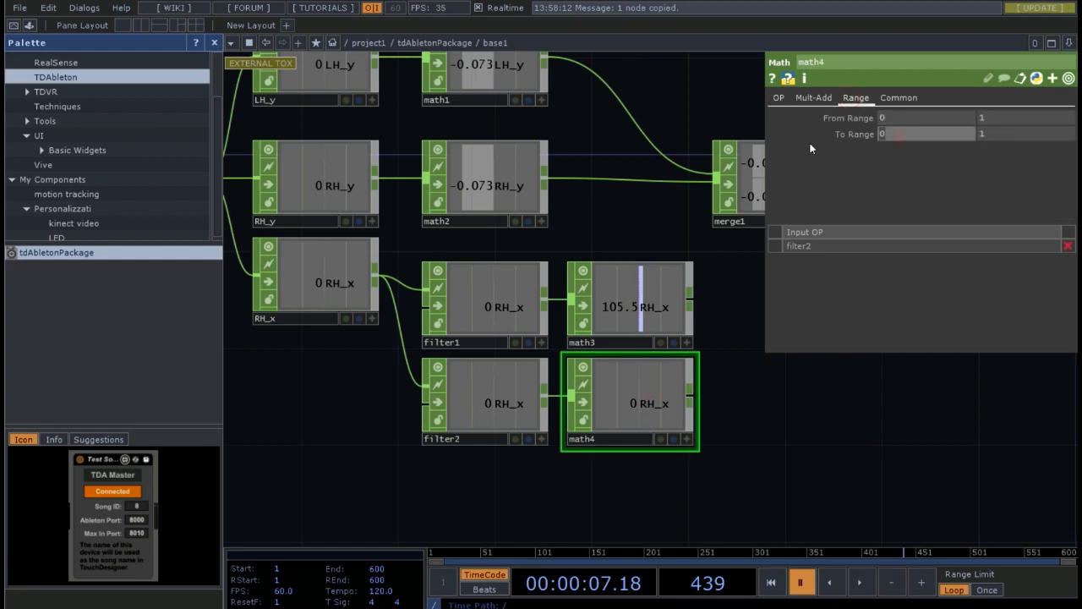
type("105.46")
left_click(986, 133)
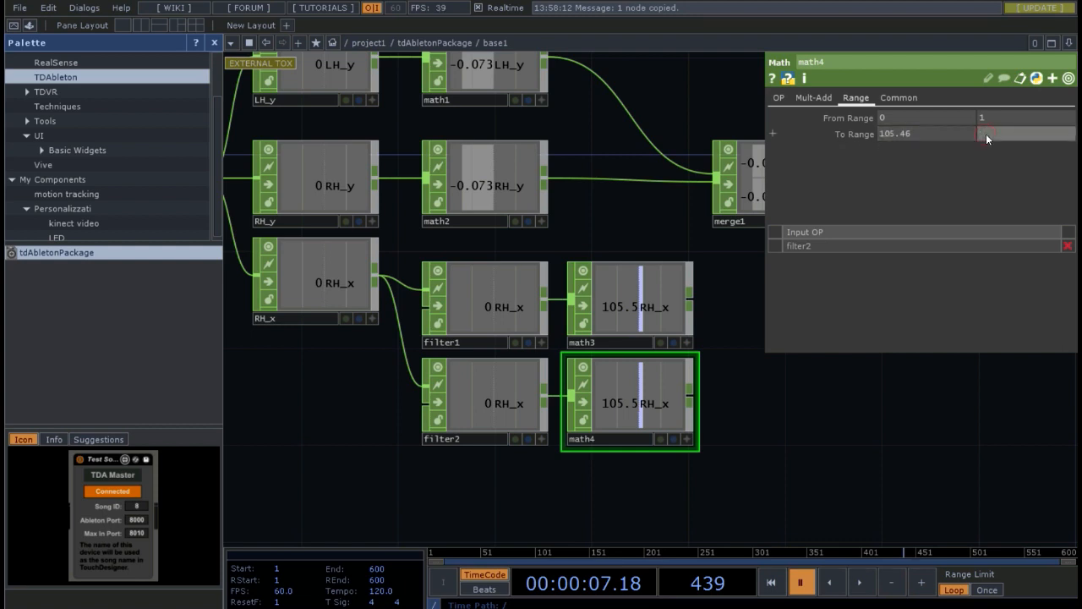
type("60")
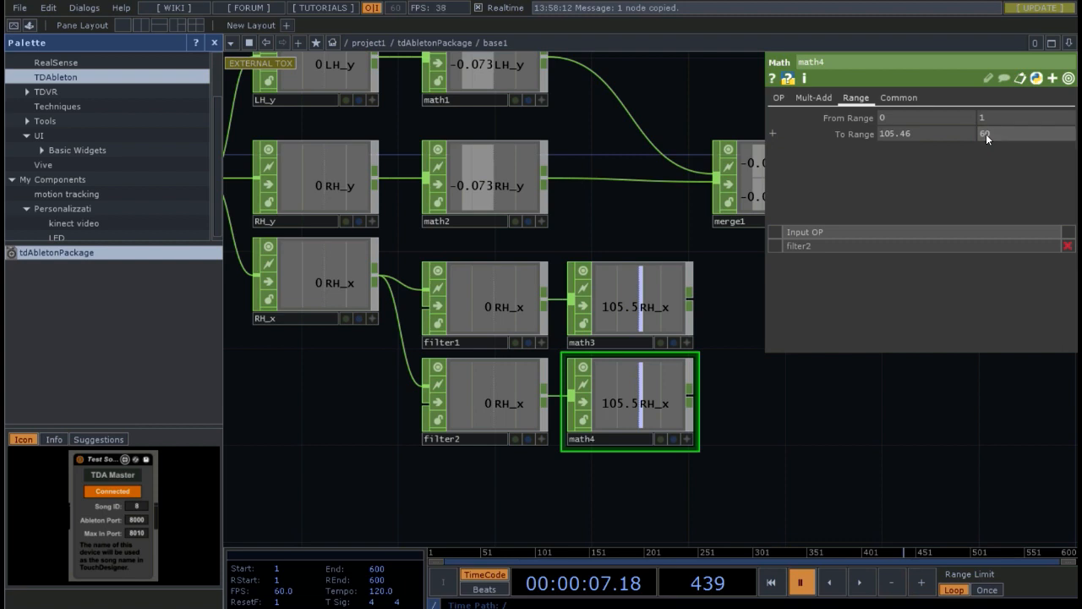
key("Return")
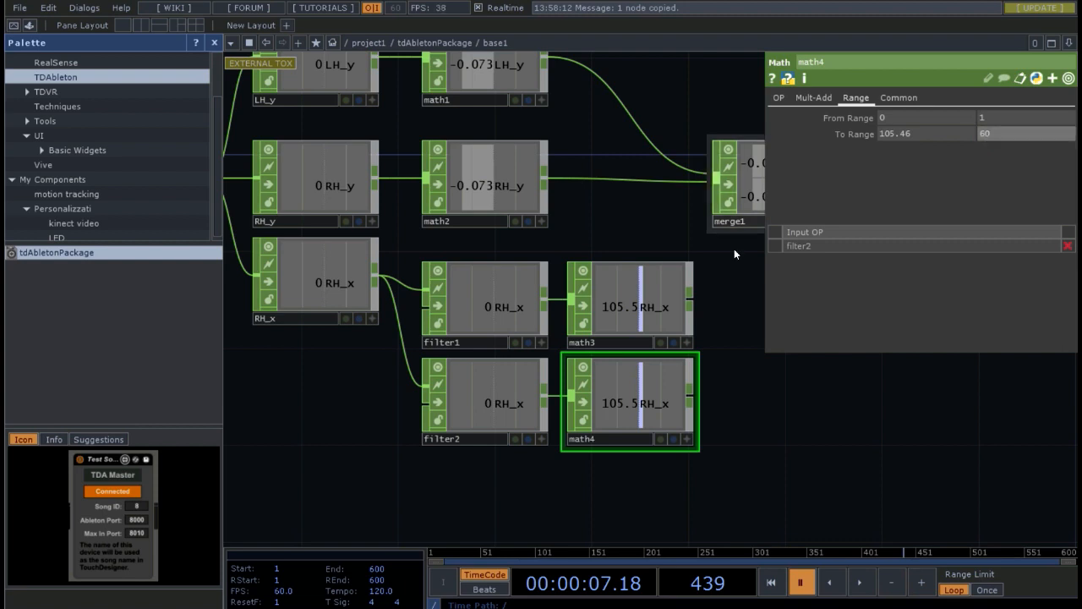
Set the To Range maximum of math3 to 140.
left_click(664, 309)
left_click(987, 135)
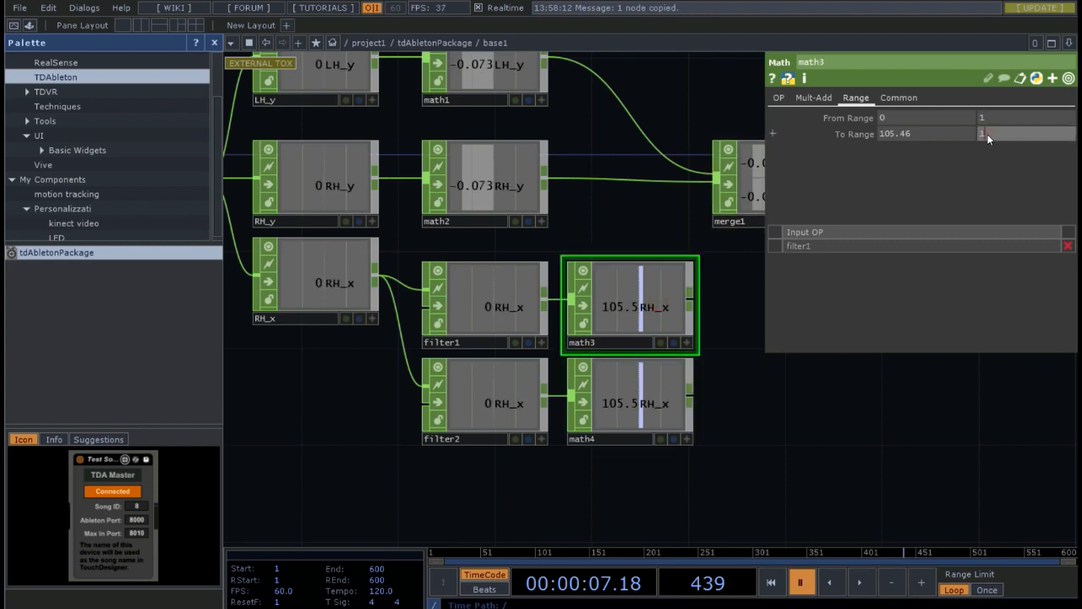
type("140")
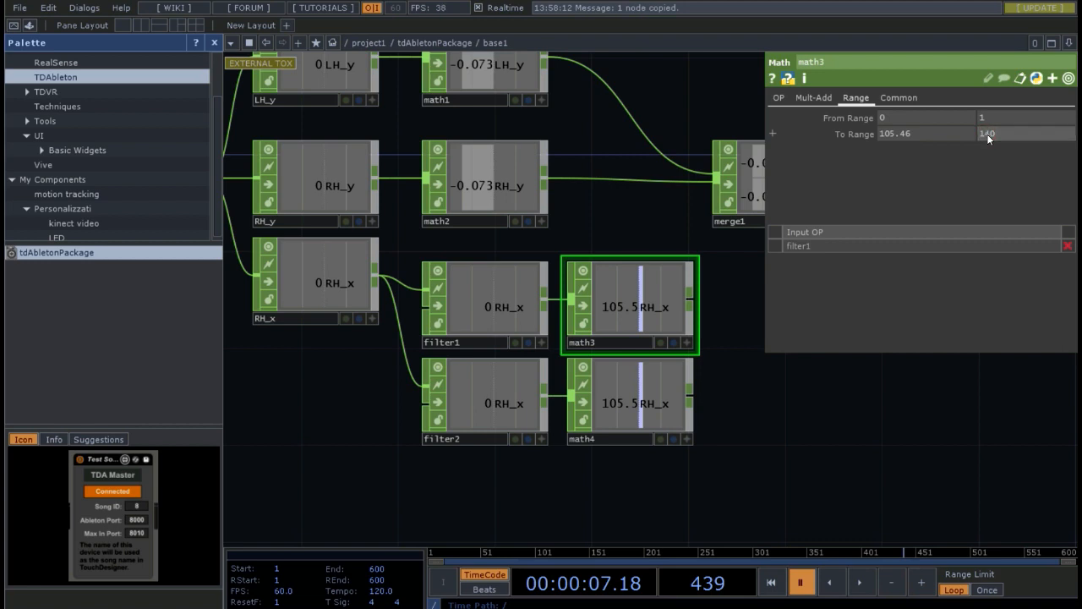
type("p")
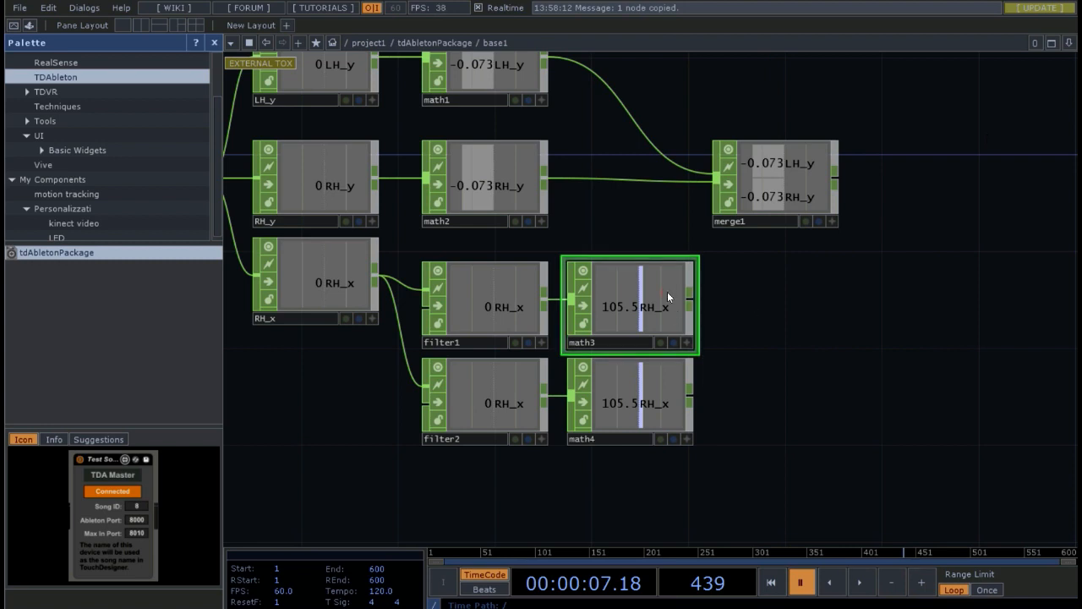
key("p")
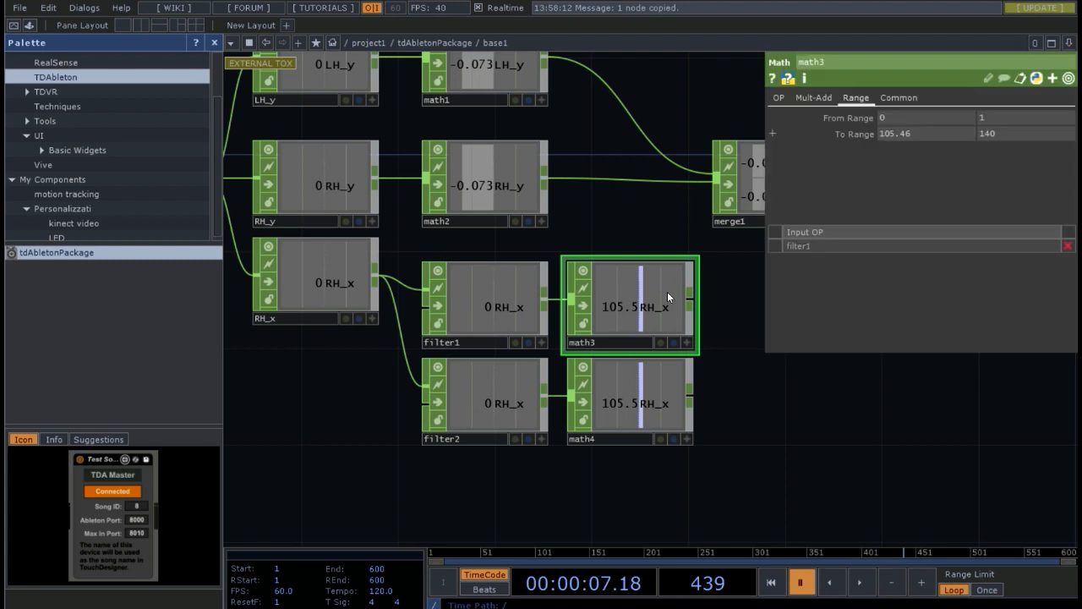
key("p")
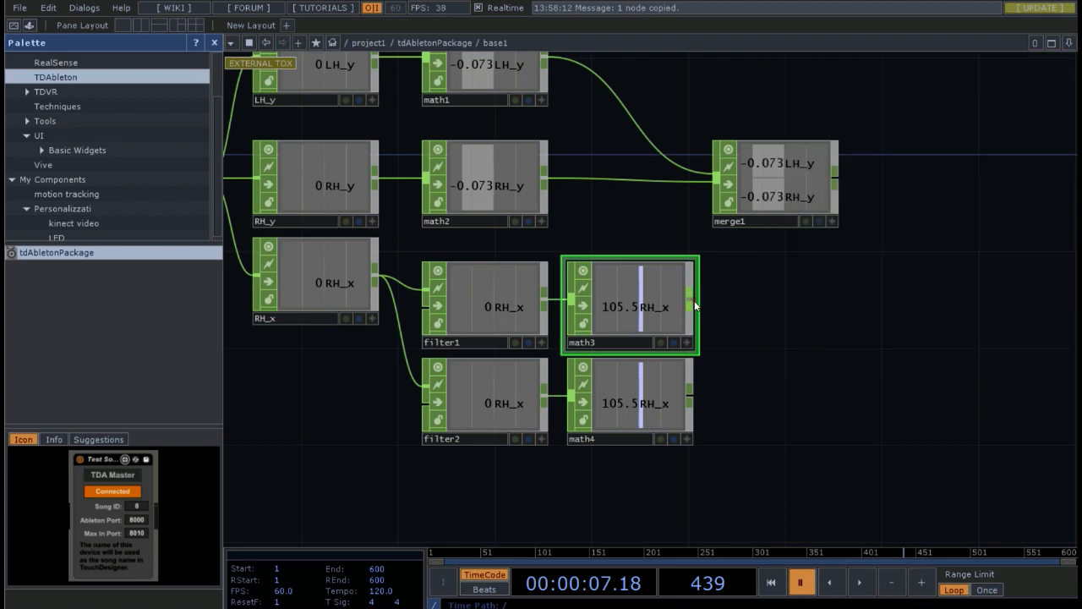
Connect the outputs of math3 and math4 to merge1.
left_click_drag(691, 296, 706, 217)
left_click_drag(689, 390, 769, 190)
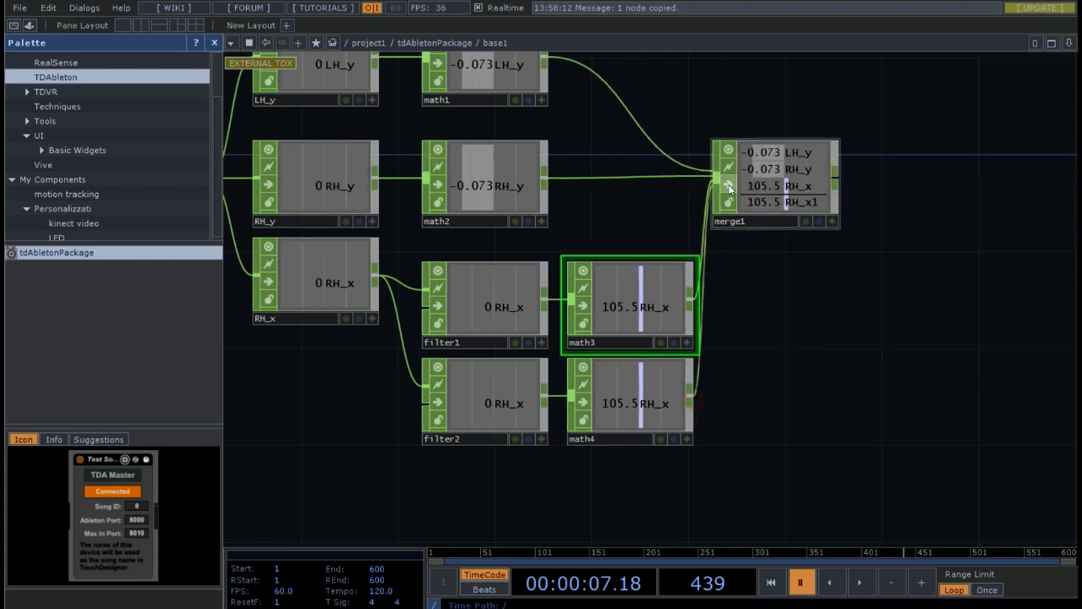
left_click(785, 202)
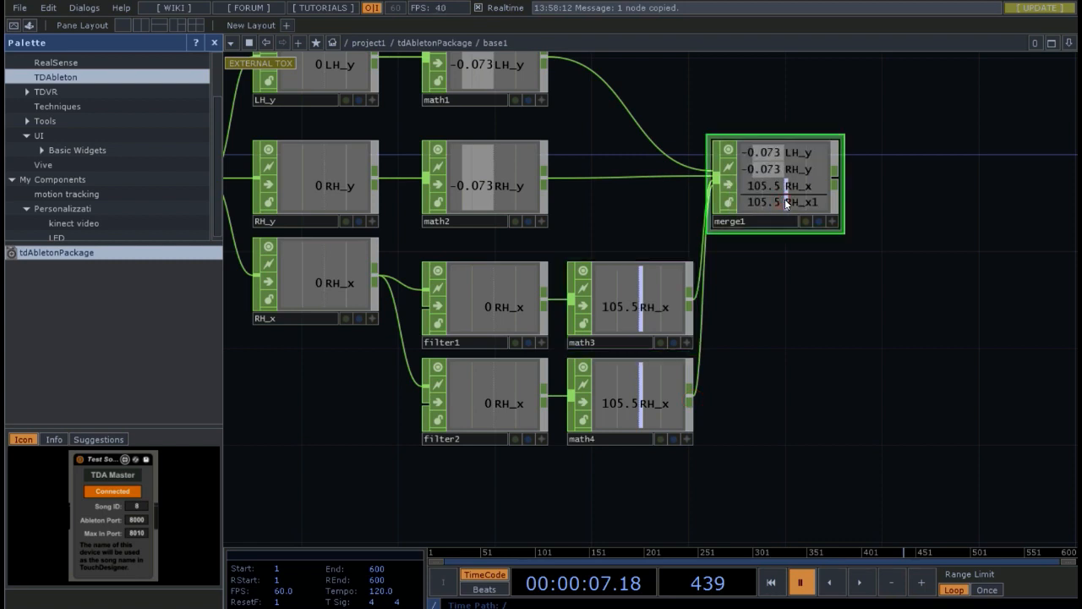
Add an Out CHOP after merge1 and go back up to the tdAbletonPackage network.
right_click(837, 182)
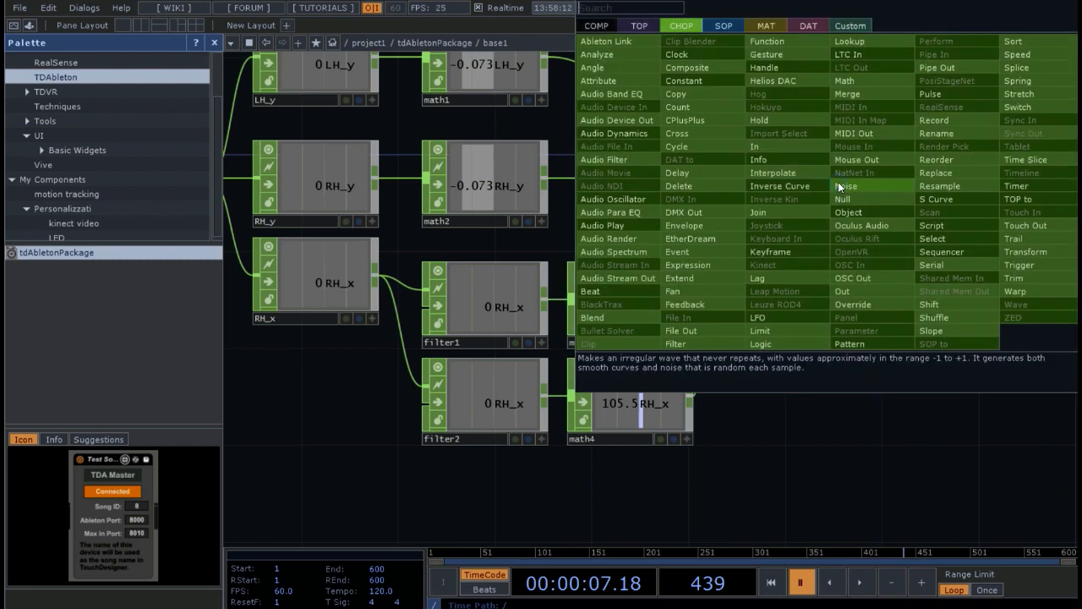
left_click(848, 295)
left_click(928, 181)
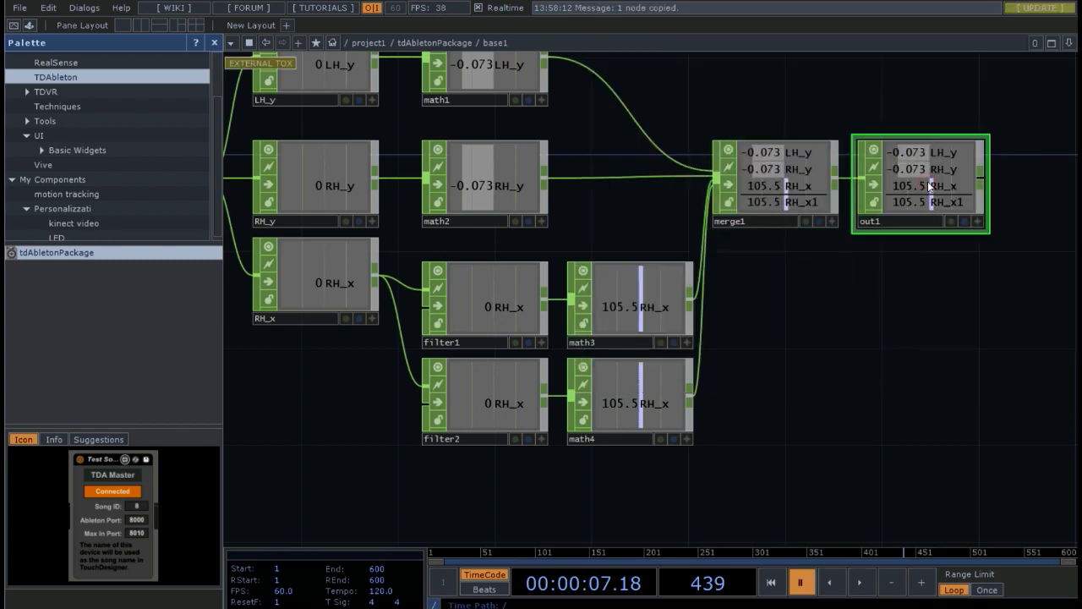
key("u")
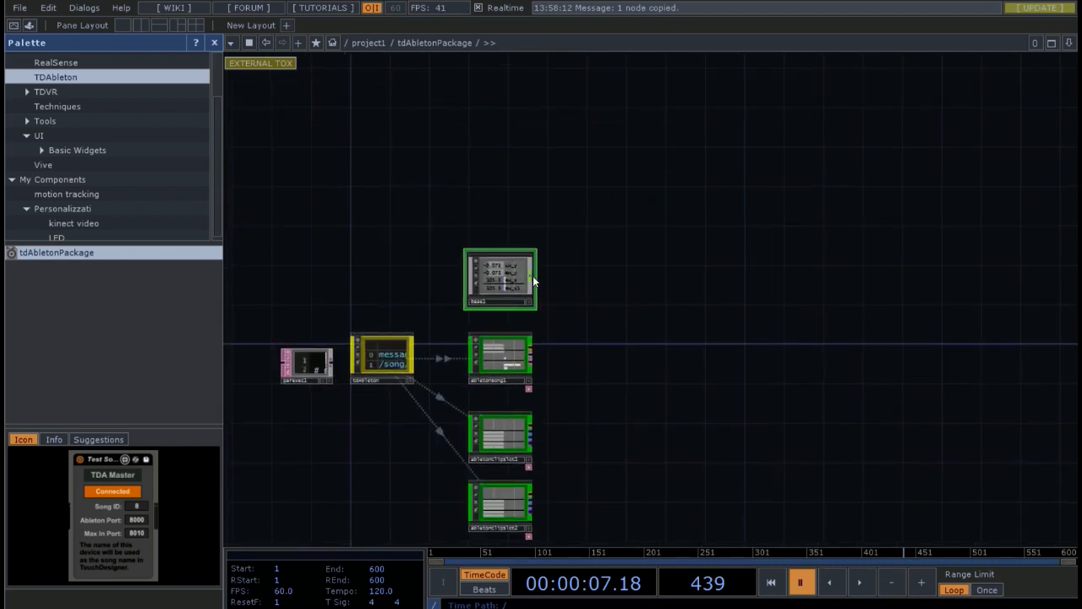
Add a Null CHOP to the output of base1 and rename base1 as Kinect.
right_click(533, 276)
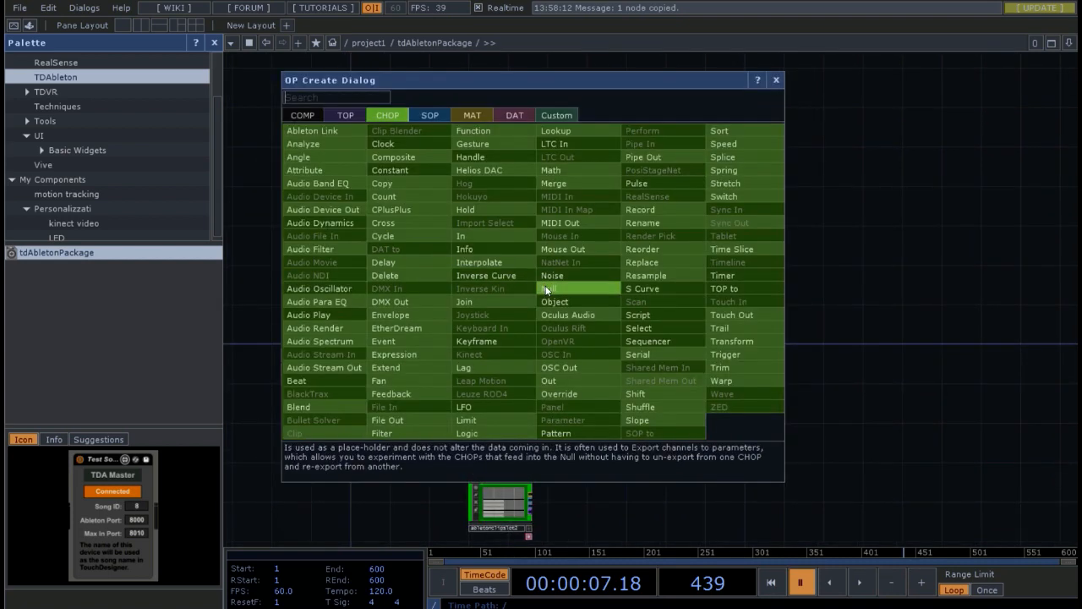
left_click(547, 288)
left_click(582, 275)
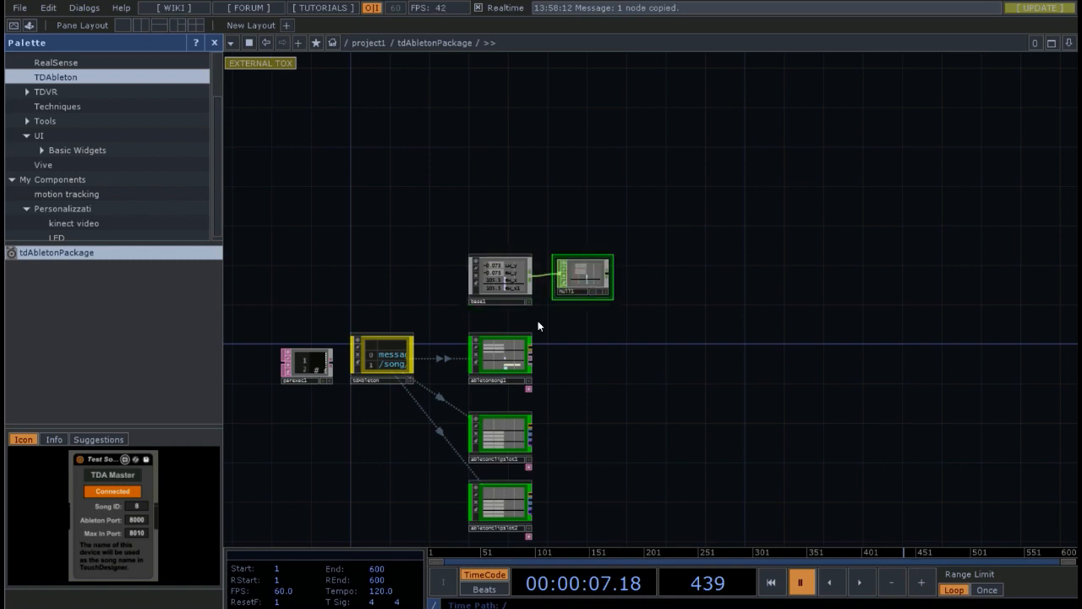
left_click(502, 302)
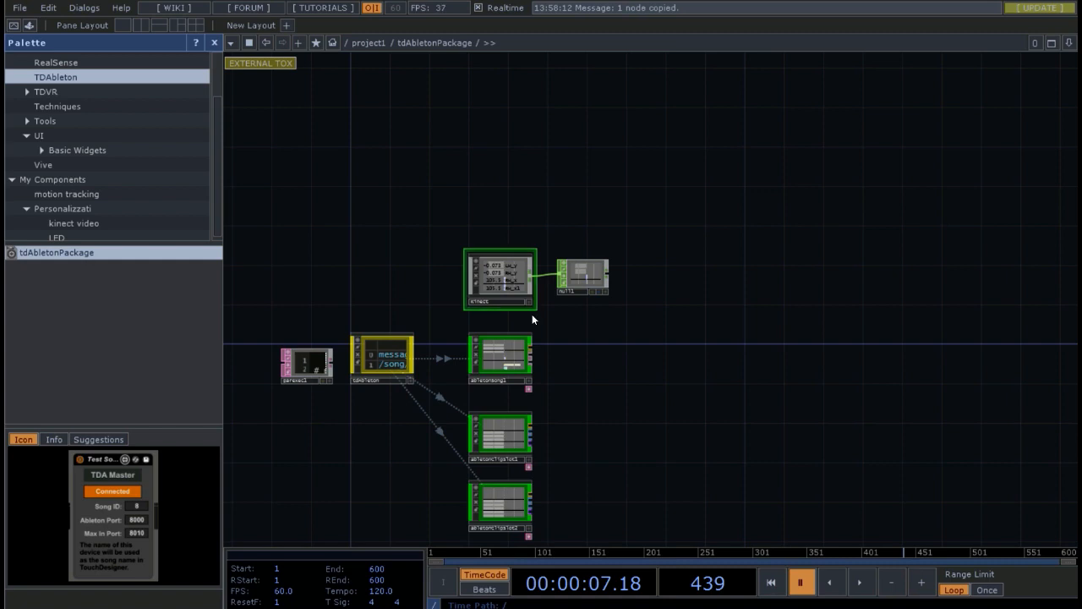
Make the null1 channels draggable and link LH_y to the track Volume of abletonClipSlot1.
left_click_drag(566, 331, 552, 247)
scroll(552, 247, "up", 4)
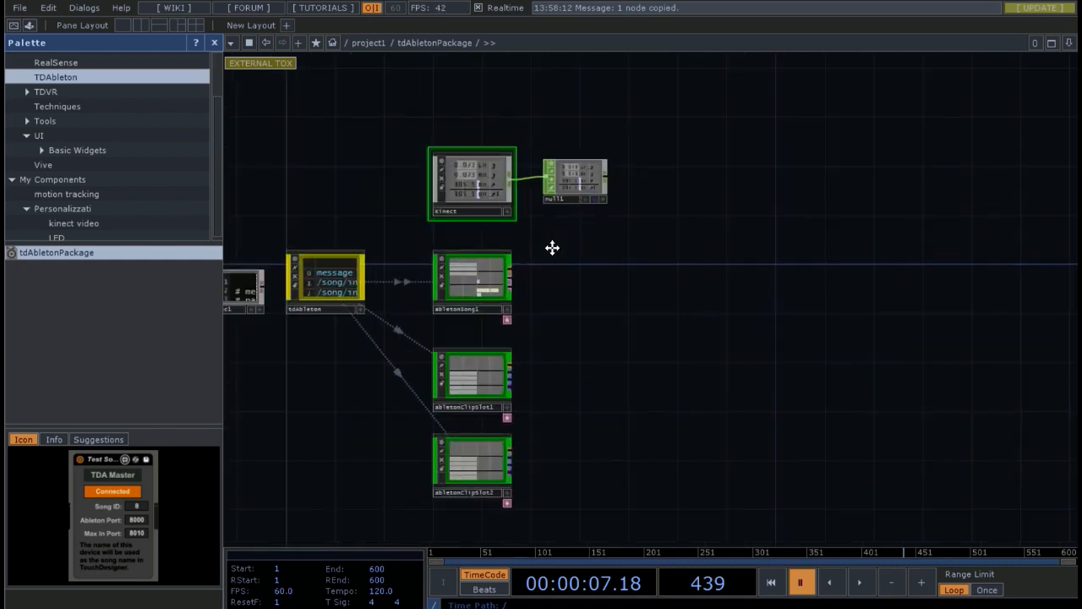
left_click_drag(587, 365, 582, 334)
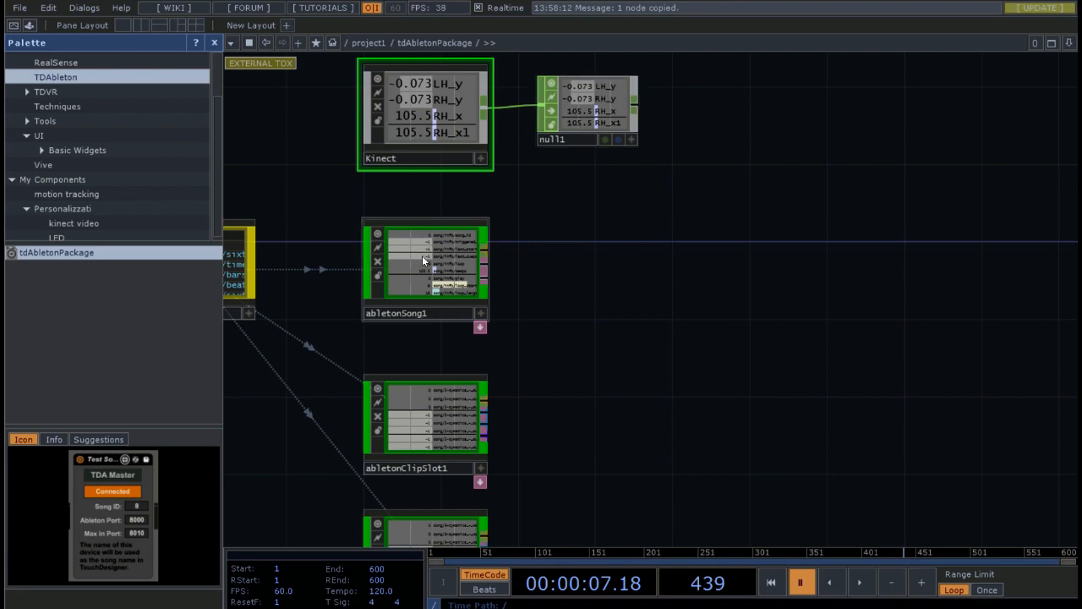
left_click(631, 141)
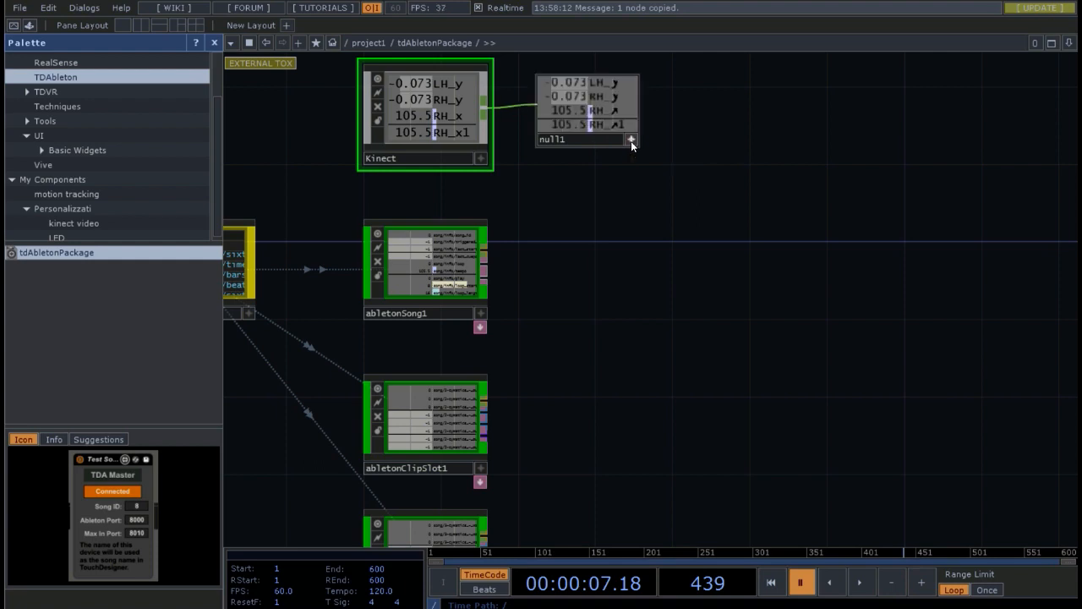
left_click(606, 91)
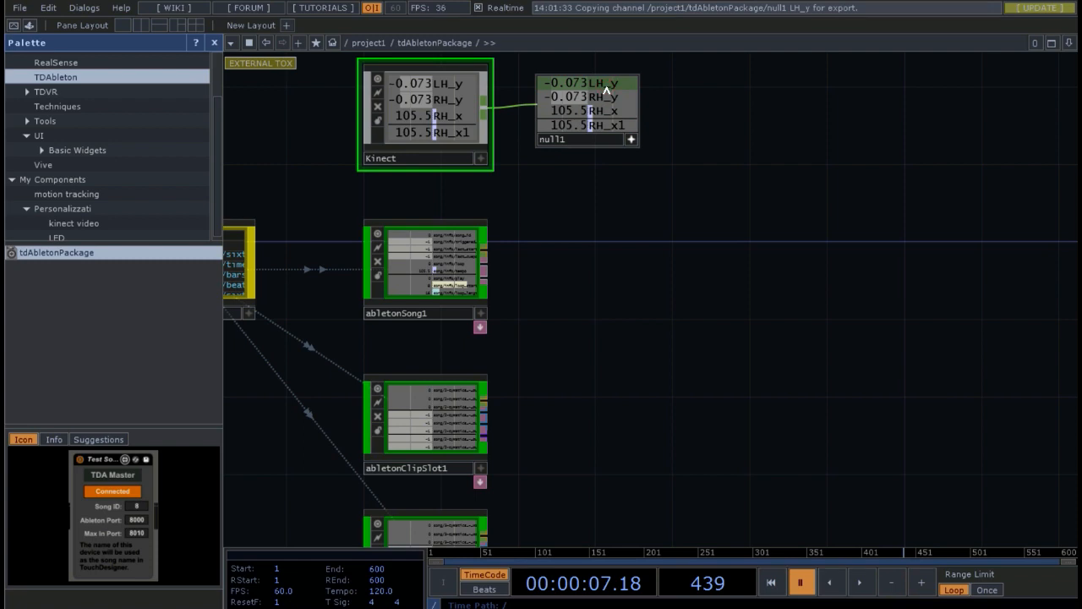
left_click(452, 417)
key("p")
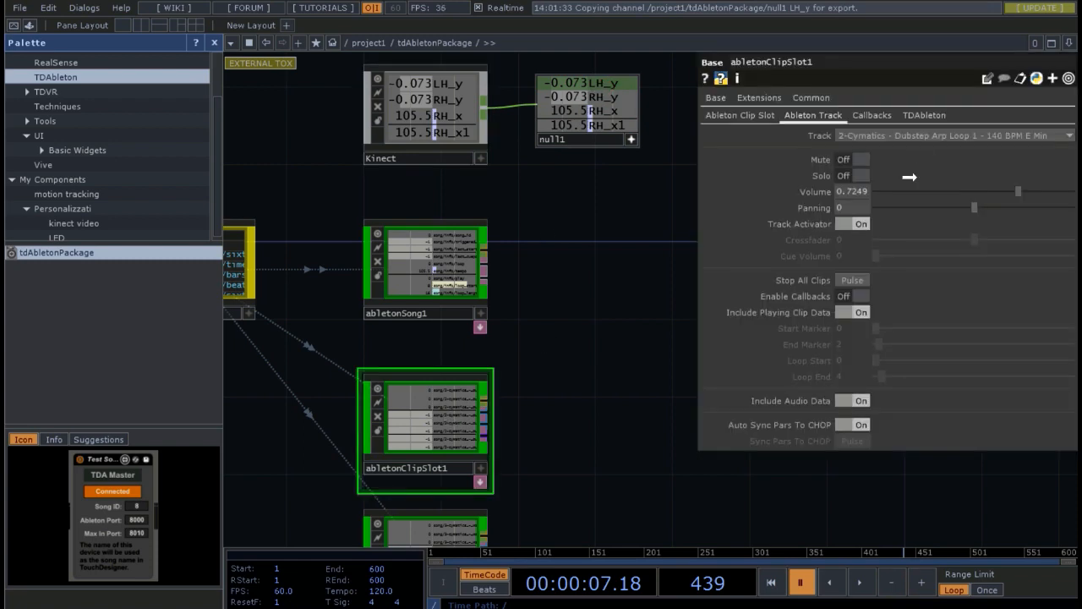
right_click(845, 192)
left_click(860, 188)
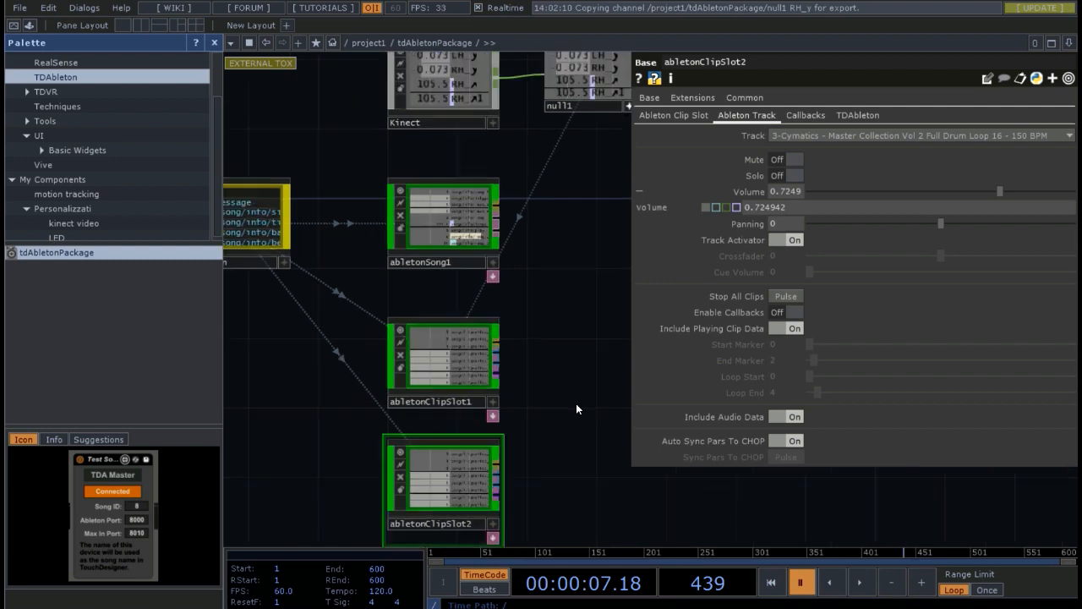
Link the RH_y channel of null1 to the track Volume of abletonClipSlot2 as a CHOP reference.
scroll(576, 403, "down", 3)
left_click_drag(598, 304, 571, 327)
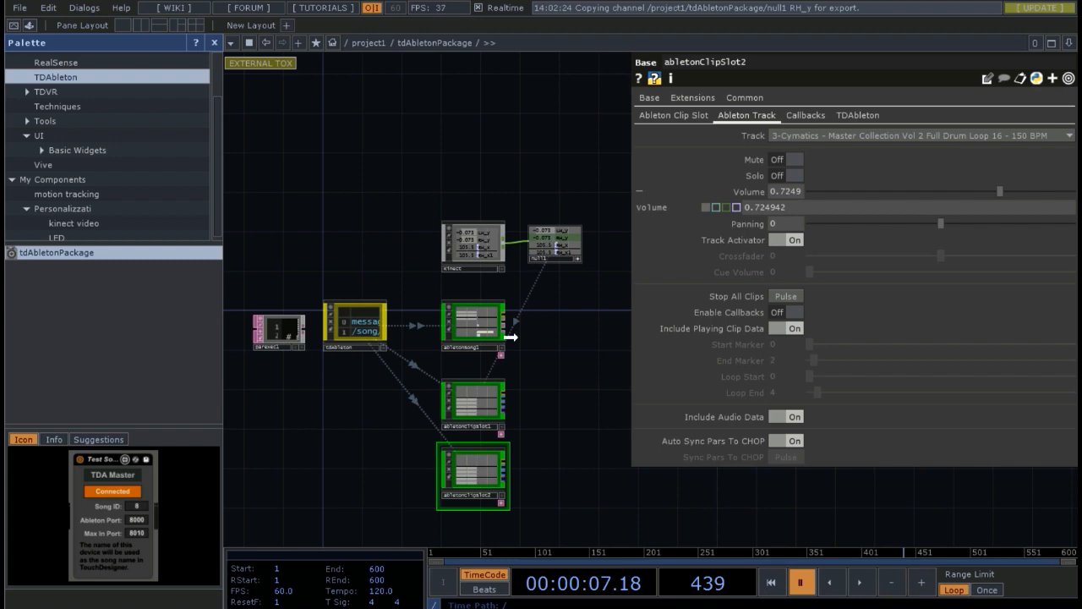
left_click_drag(511, 337, 791, 191)
left_click(794, 192)
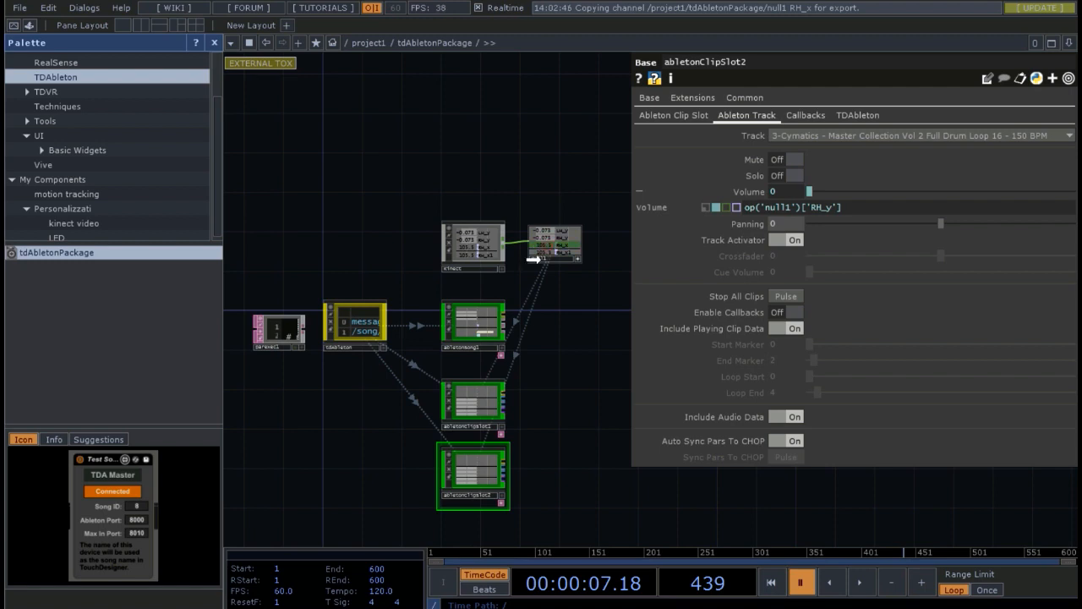
Link the RH_x channel of null1 to the Tempo of abletonSong1 as a CHOP reference.
left_click(468, 331)
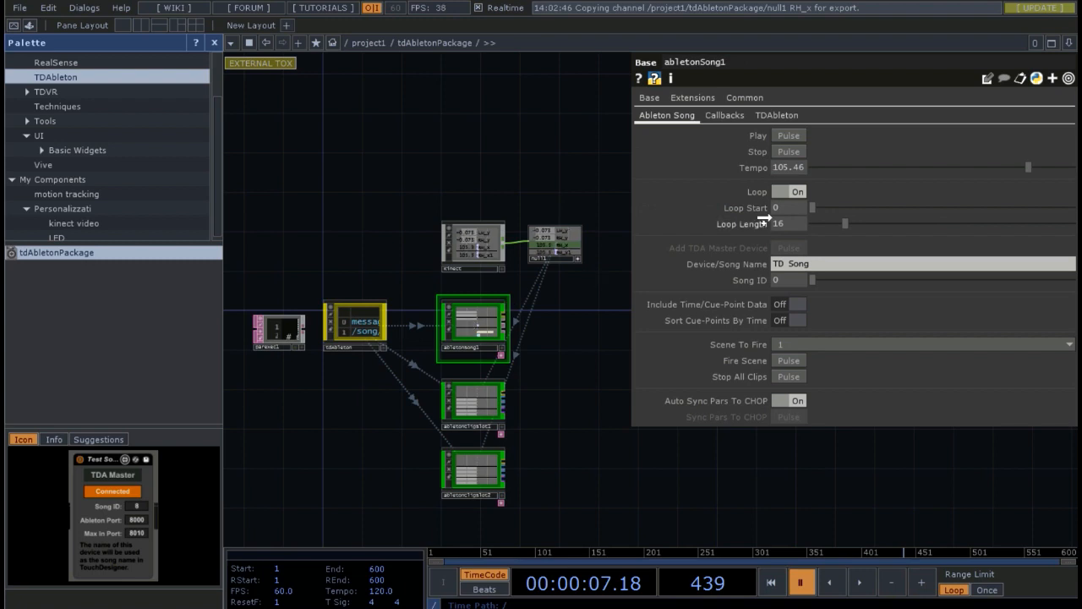
left_click_drag(783, 168, 784, 168)
left_click(799, 165)
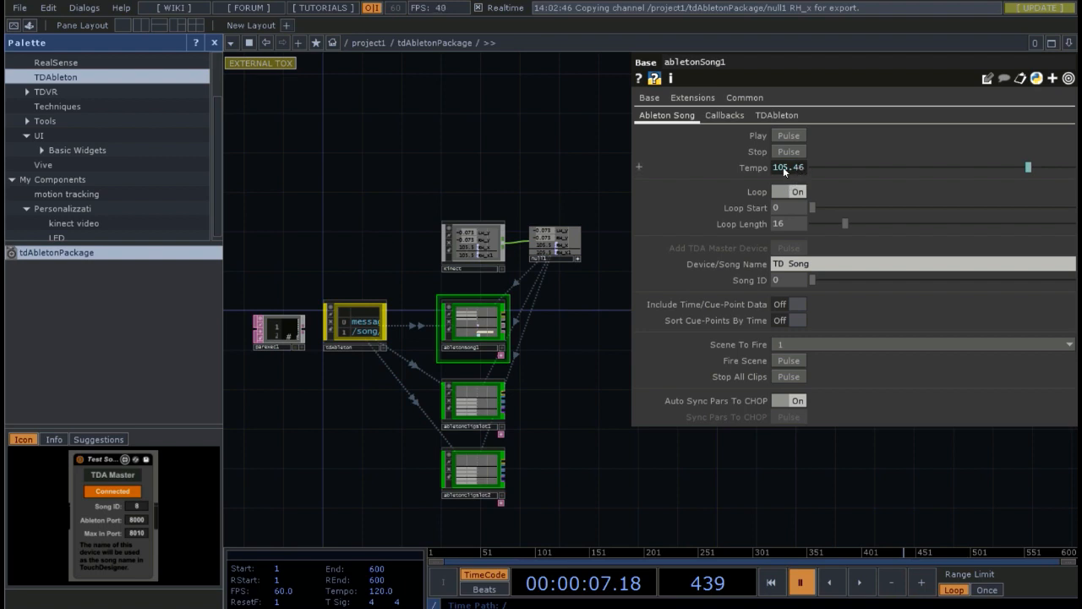
Extend the Tempo expression of abletonSong1 to op('null1')['RH_x'] and op('null1')['RH_x1'].
left_click(752, 168)
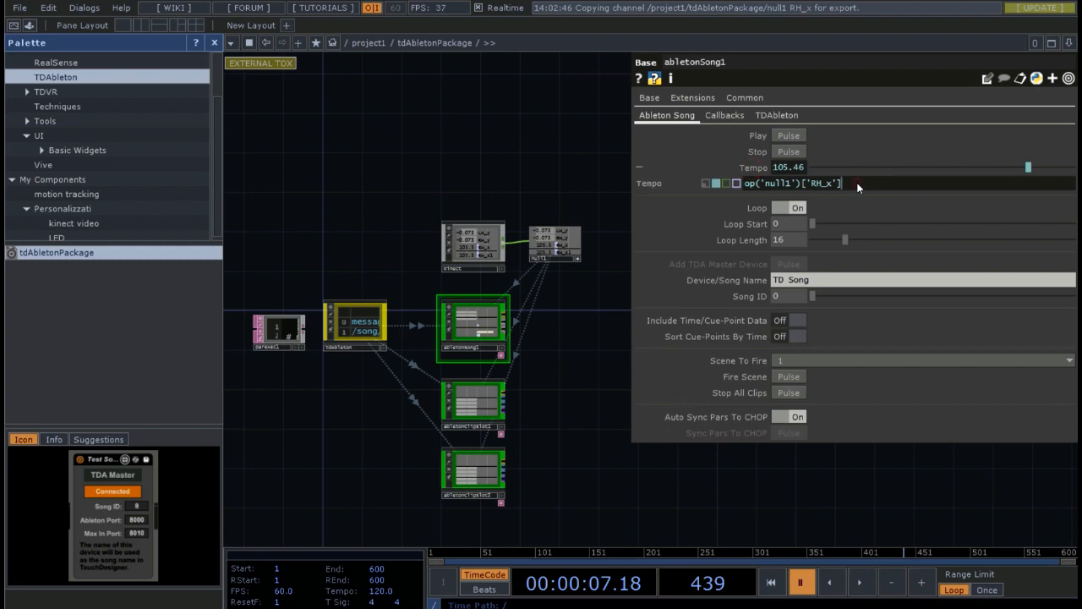
left_click_drag(858, 188, 737, 195)
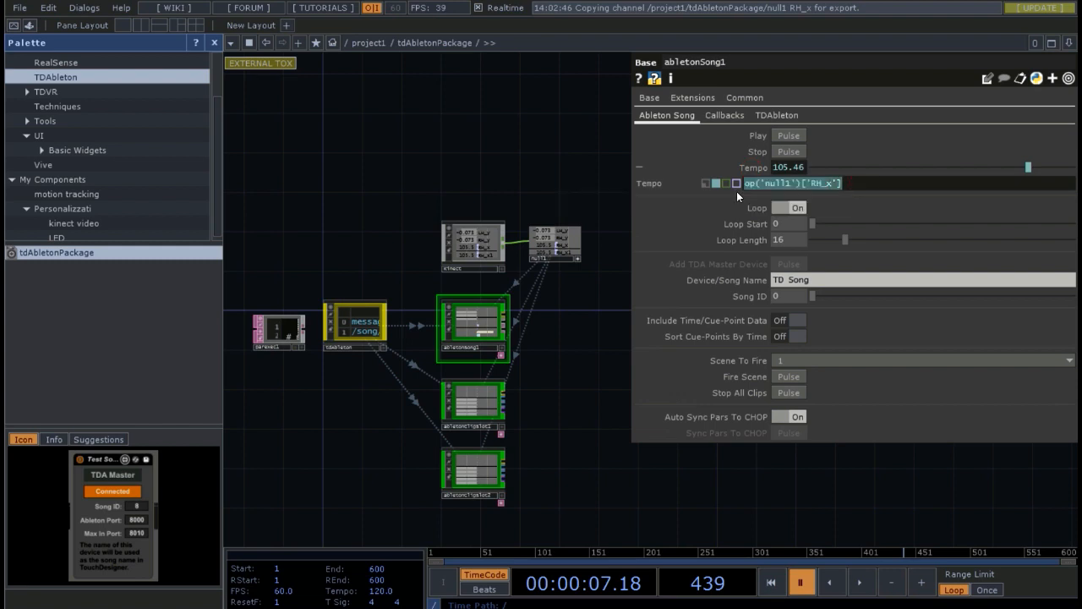
left_click(881, 181)
left_click_drag(837, 188, 672, 197)
key("ctrl+c")
left_click(881, 181)
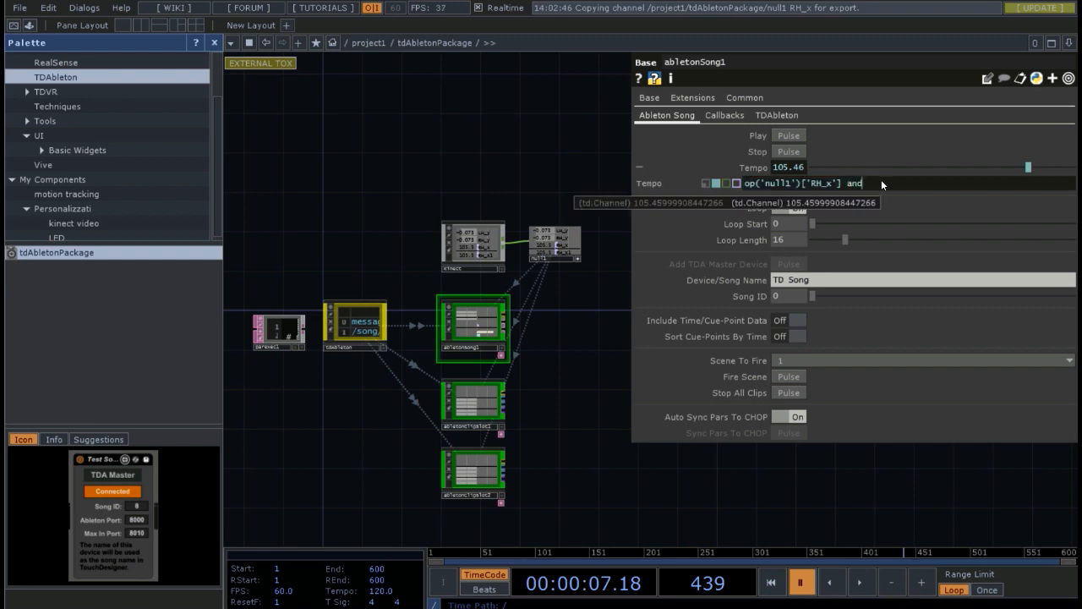
type("and")
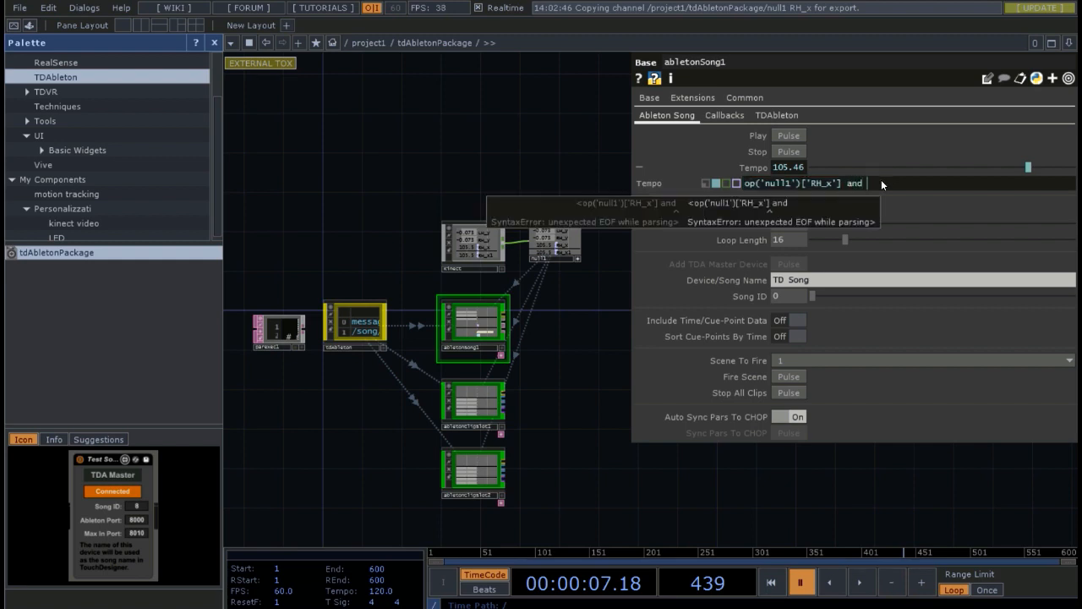
key("ctrl+v")
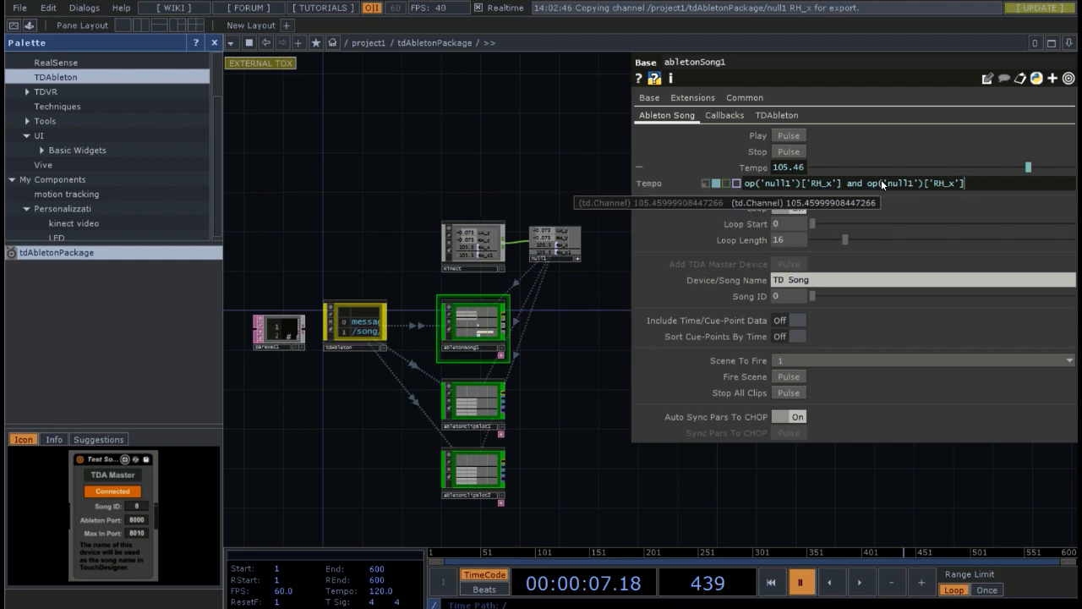
key("Left")
key("Left")
type("1")
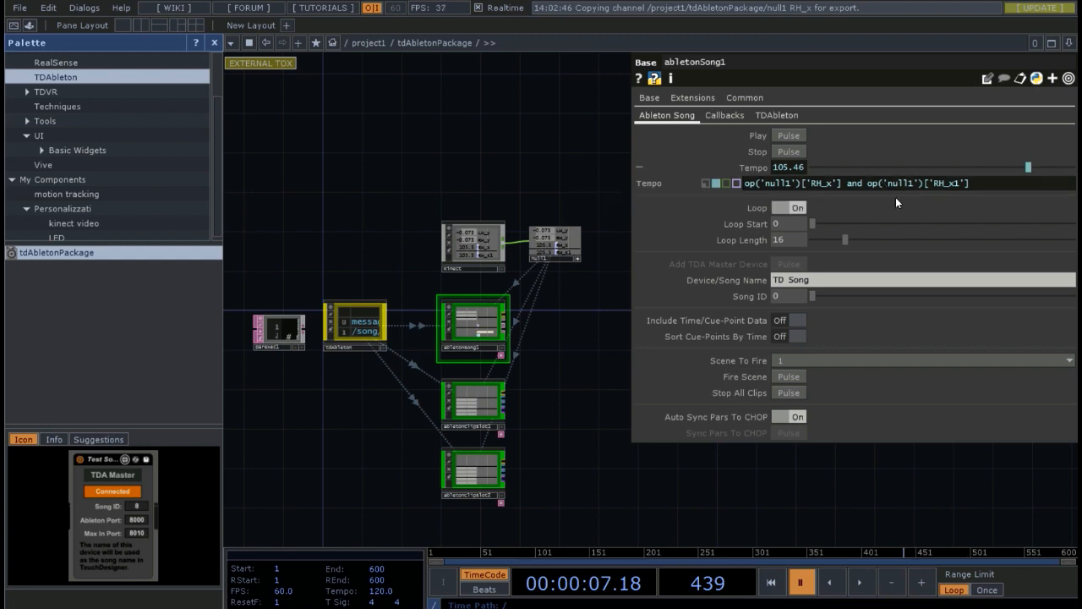
left_click_drag(969, 184, 868, 191)
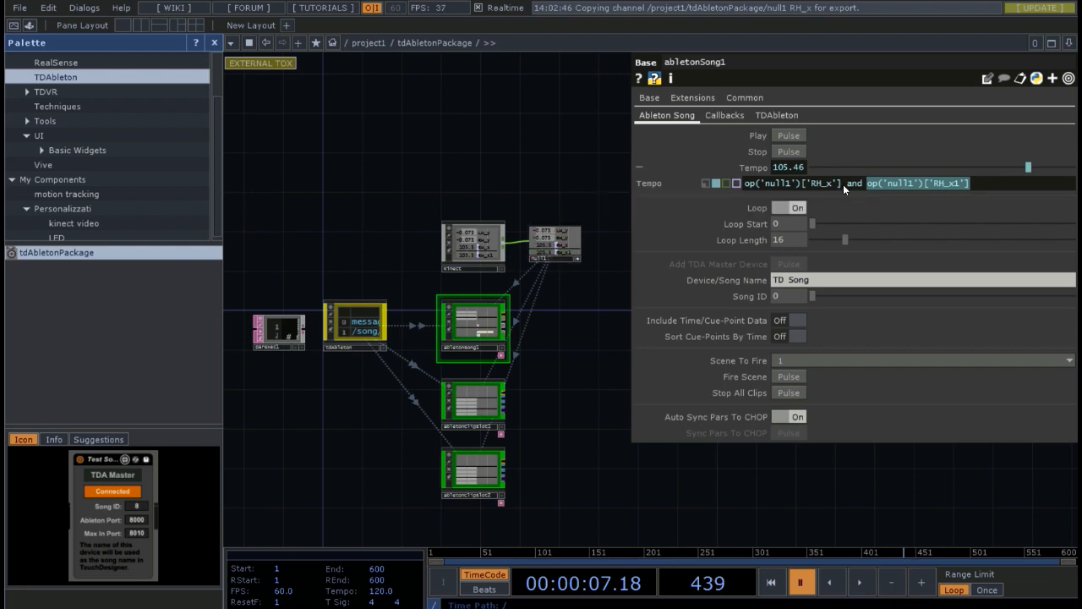
left_click(864, 181)
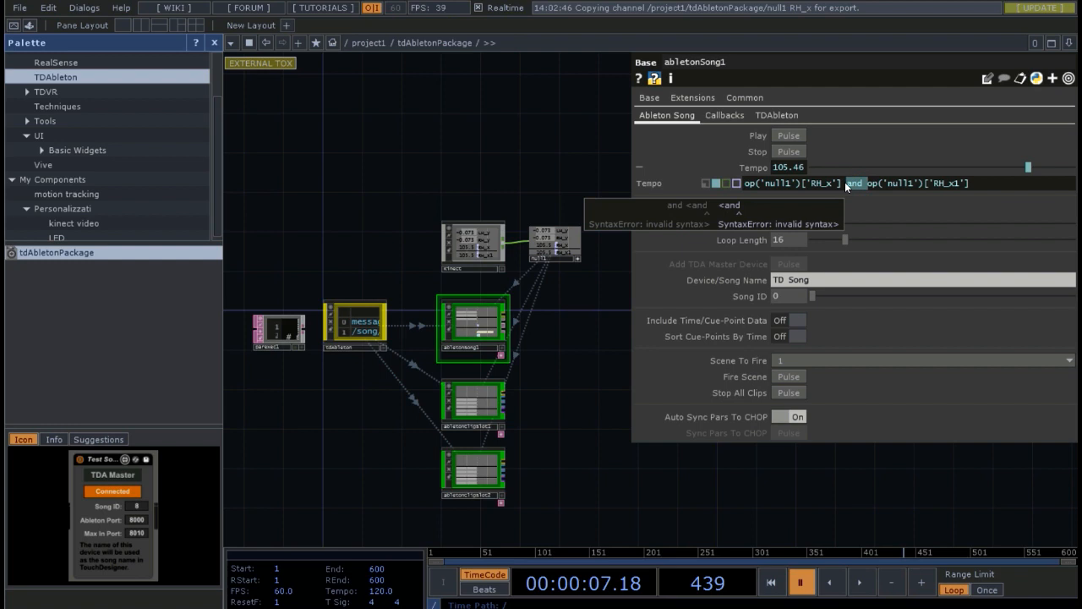
Finish editing the Tempo expression of abletonSong1 and place a Kinect TOP above the Kinect component.
left_click(969, 181)
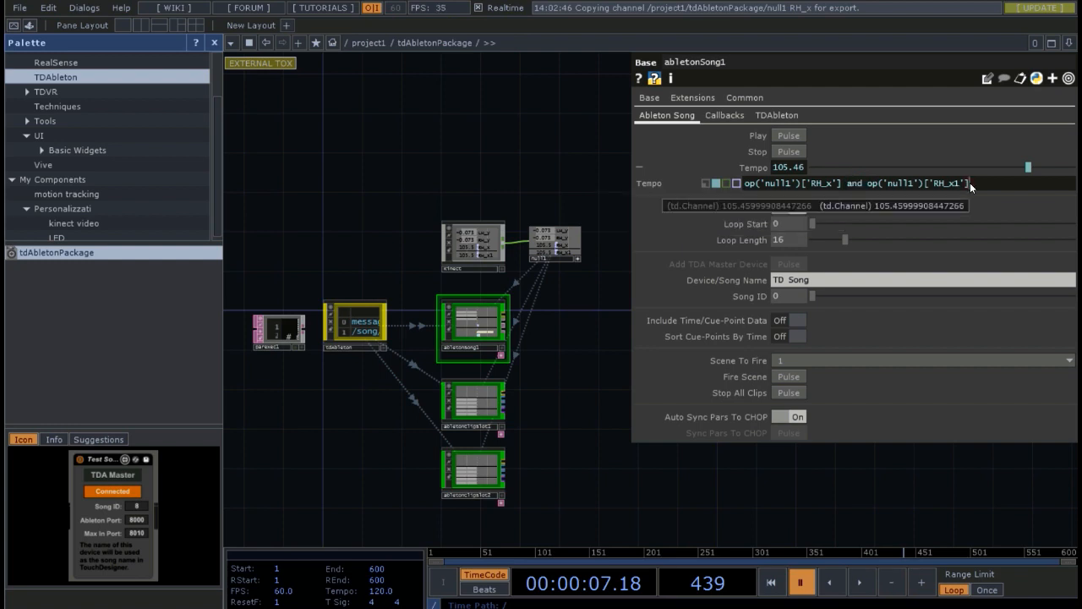
left_click(597, 395)
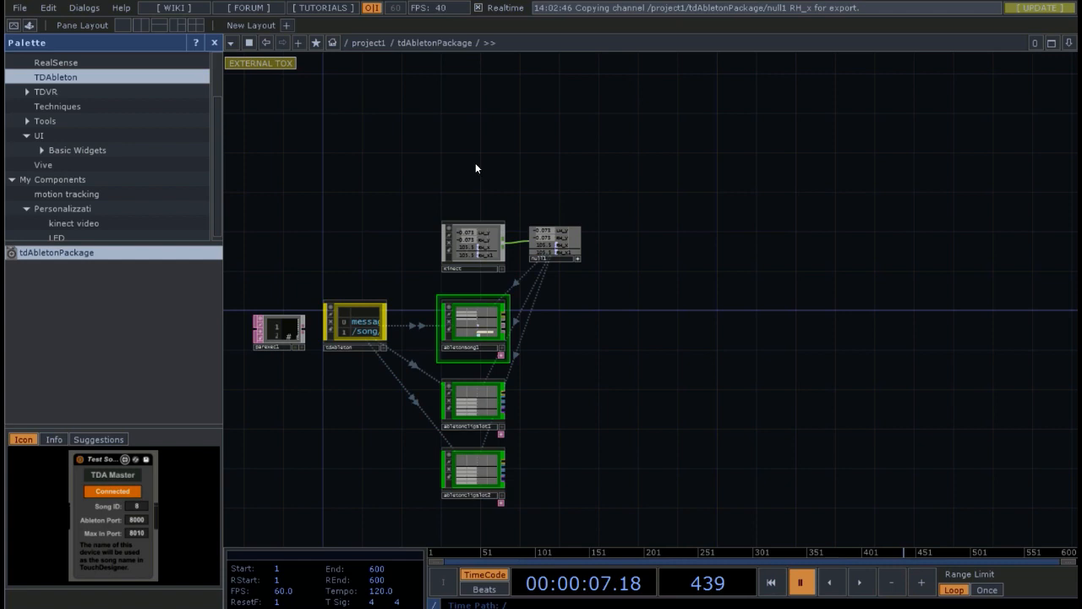
key("Tab")
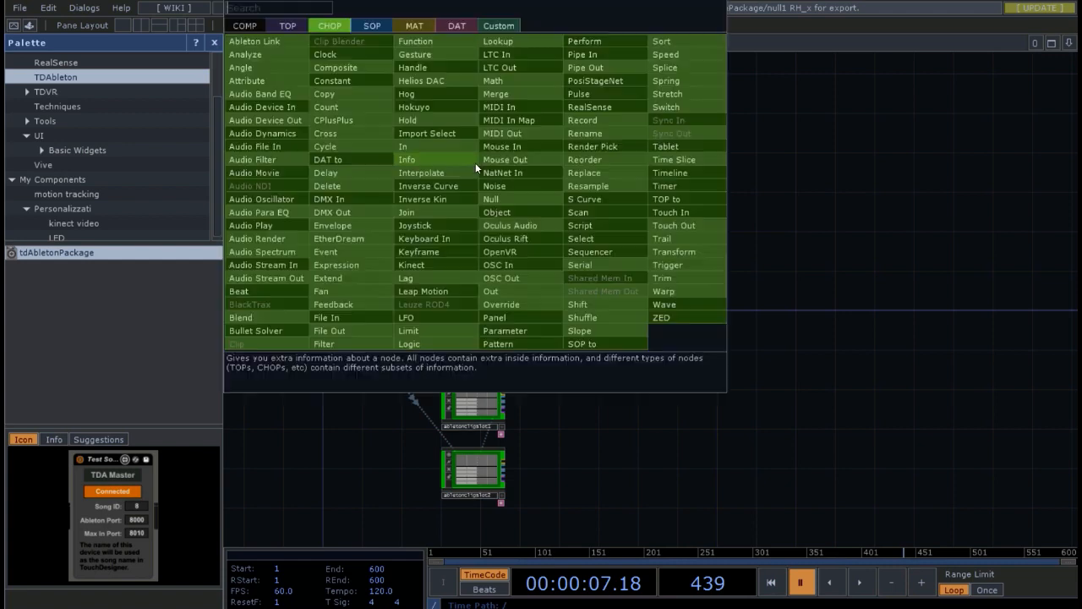
left_click(294, 28)
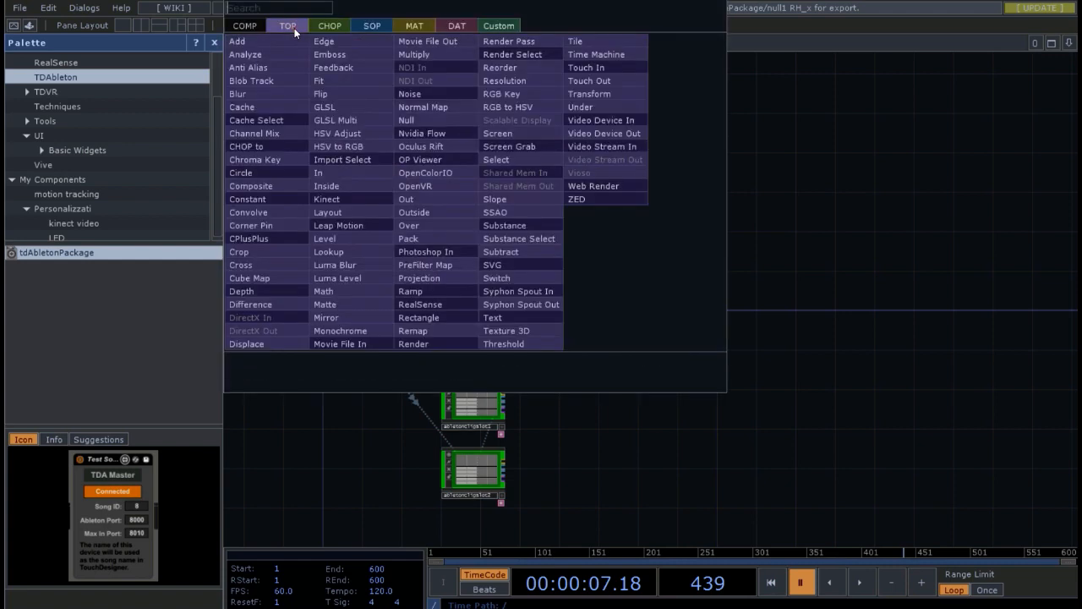
left_click(330, 199)
left_click(468, 180)
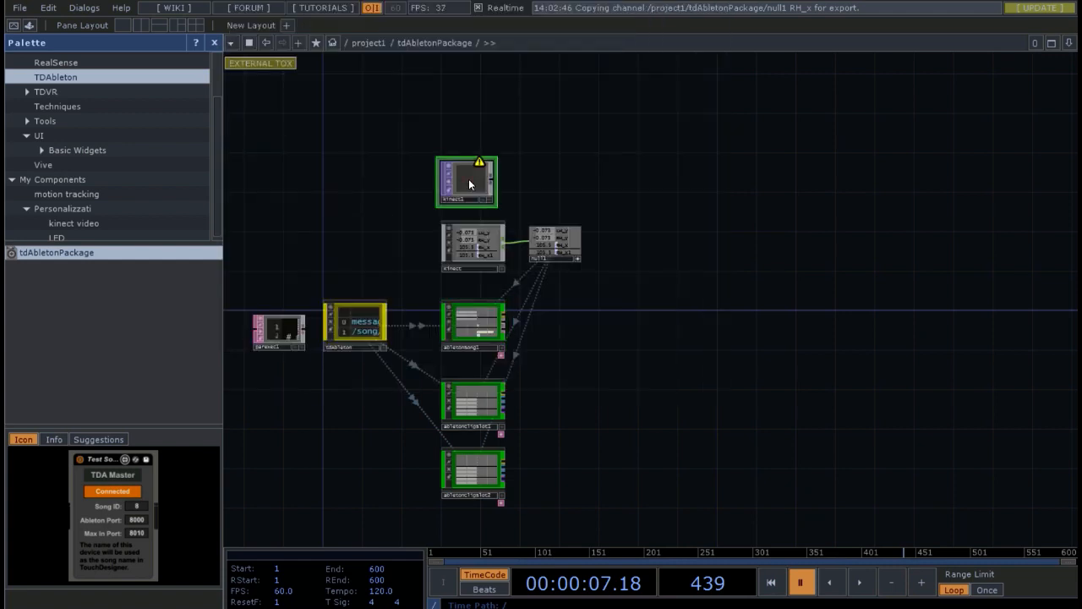
Set the Image parameter of the kinect1 TOP to Depth.
key("p")
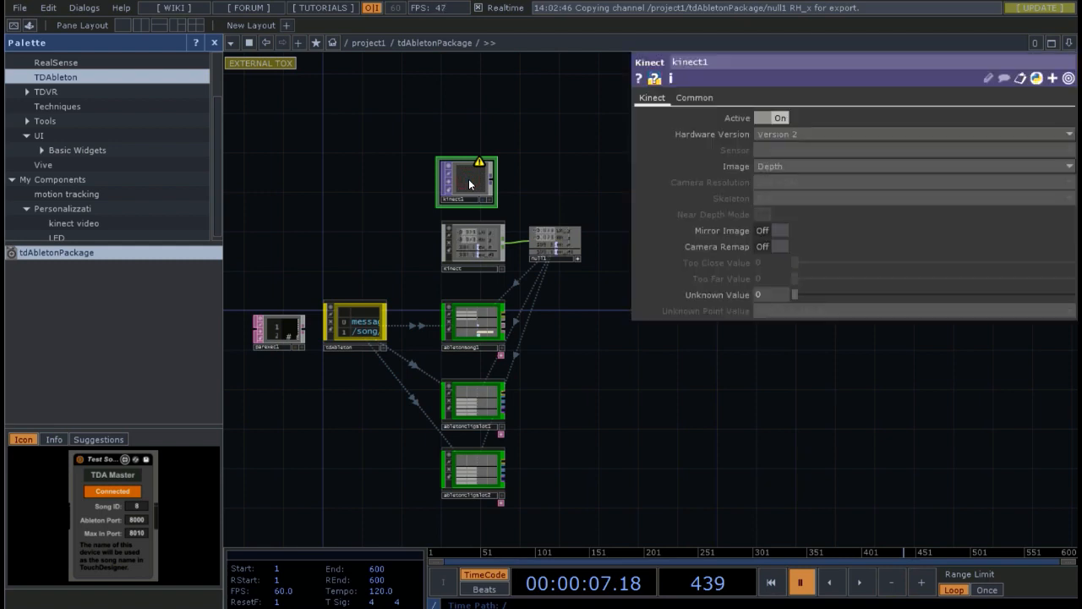
left_click(758, 166)
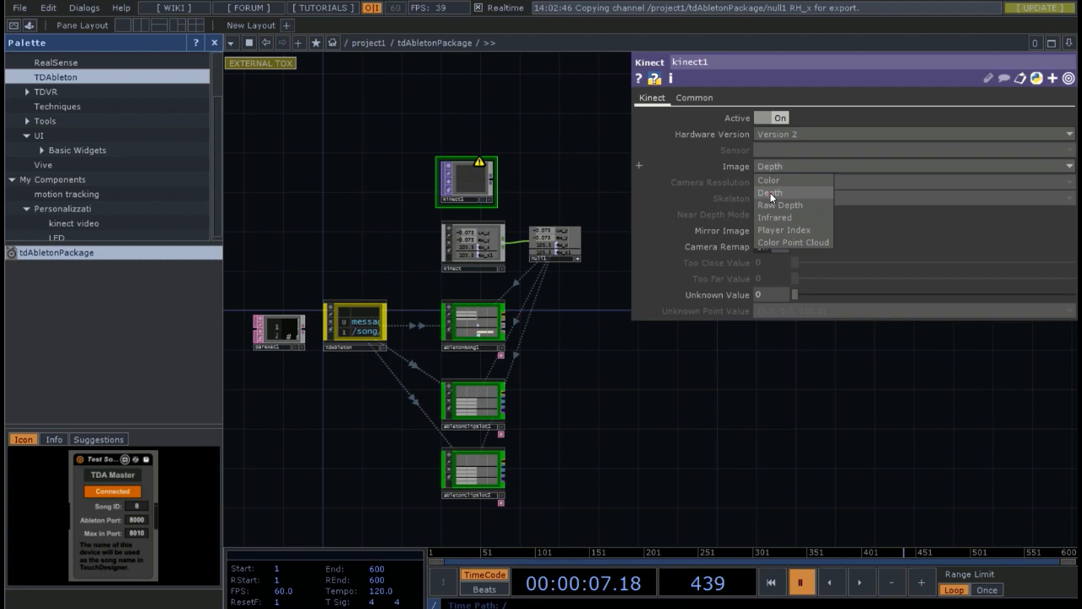
left_click(771, 193)
Show the kinect1 depth image in its own viewer window and move that window clear of the operator network.
scroll(428, 186, "up", 5)
right_click(539, 101)
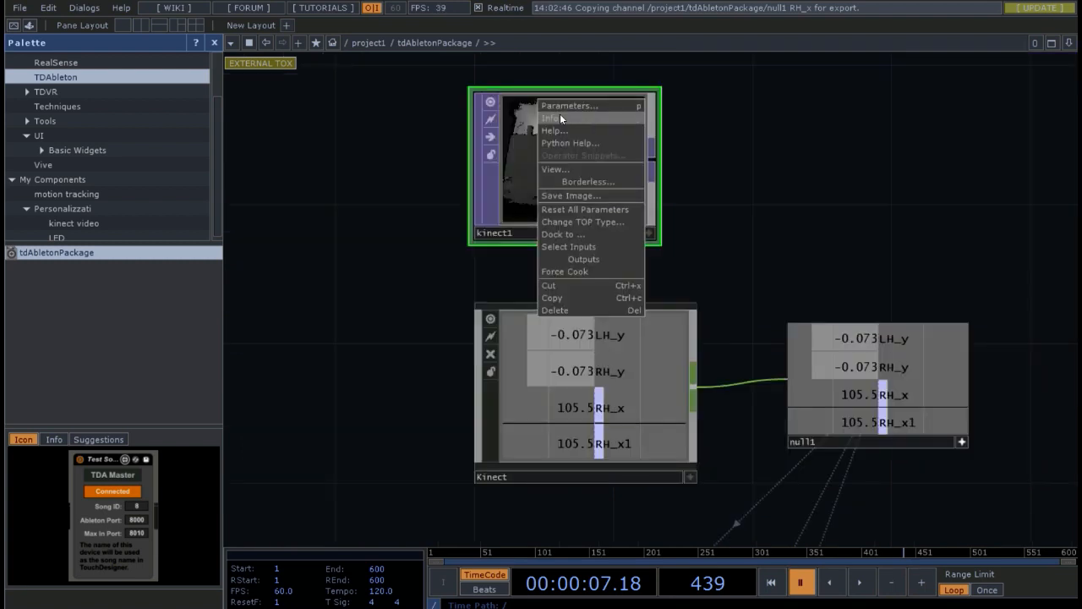
left_click(552, 168)
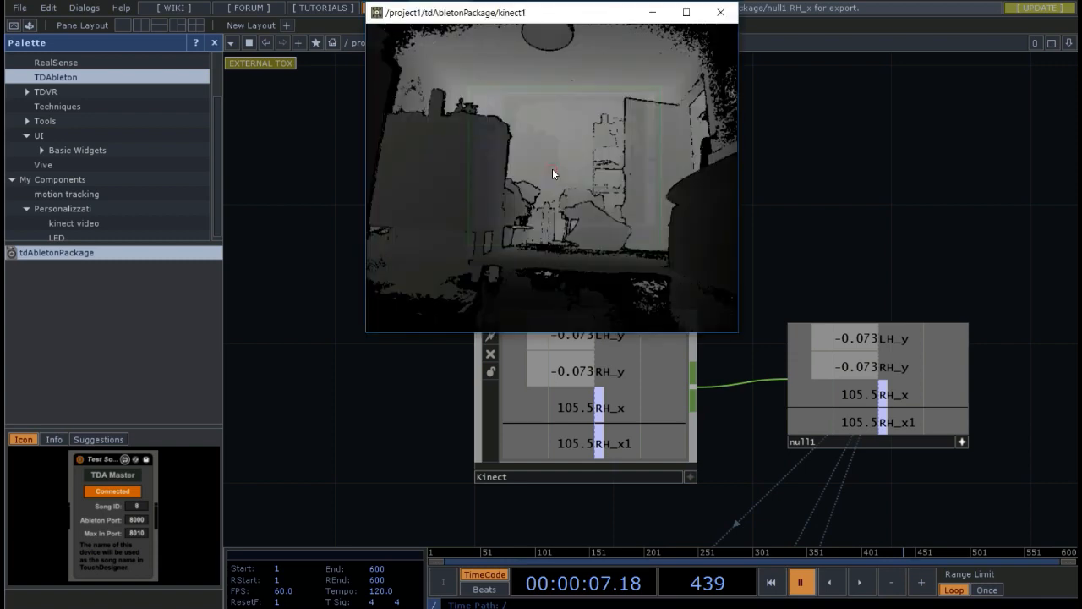
left_click_drag(579, 21, 225, 20)
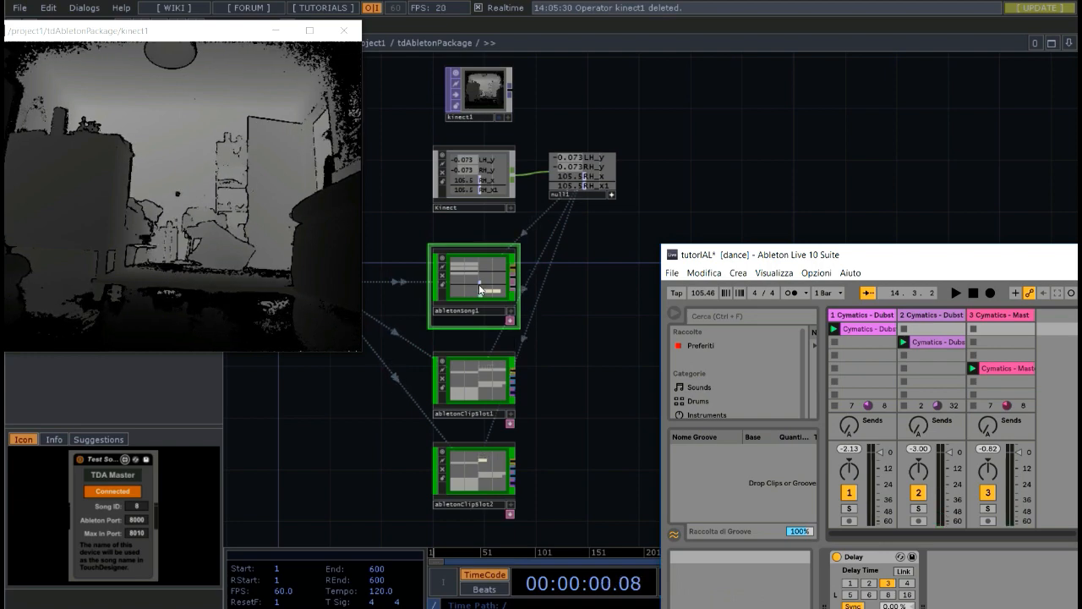
Bring Ableton Live into view beside the abletonSong1 parameters and start song playback from abletonSong1.
left_click(479, 286)
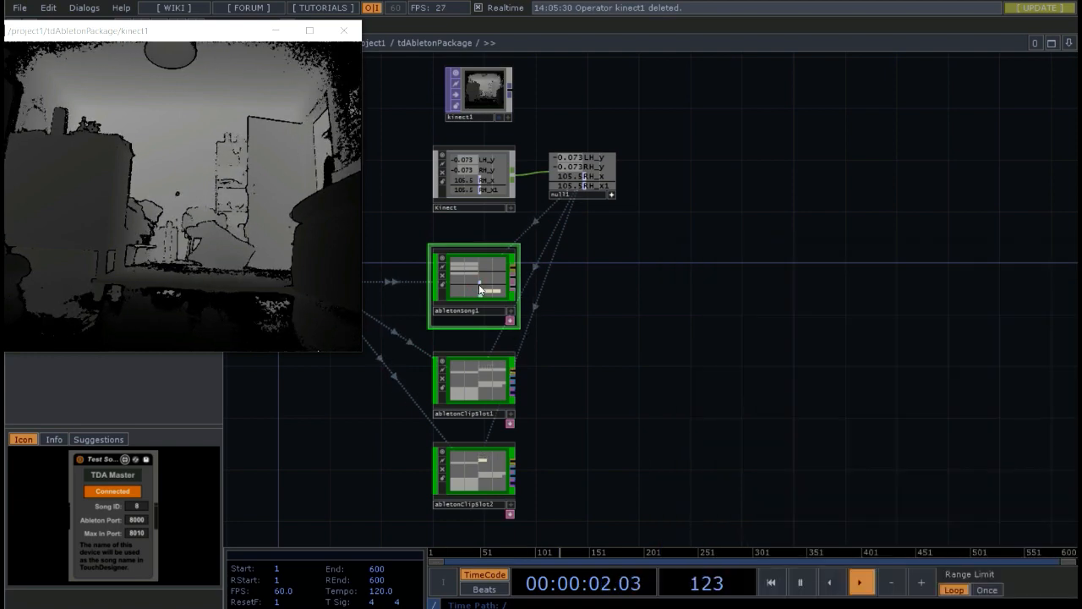
key("p")
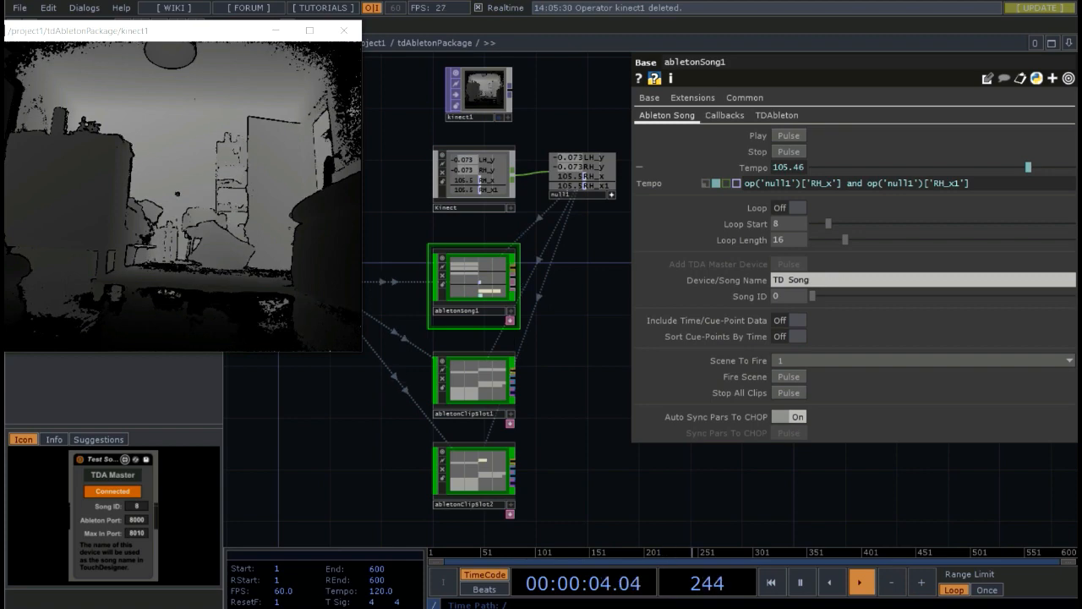
key("alt+Tab")
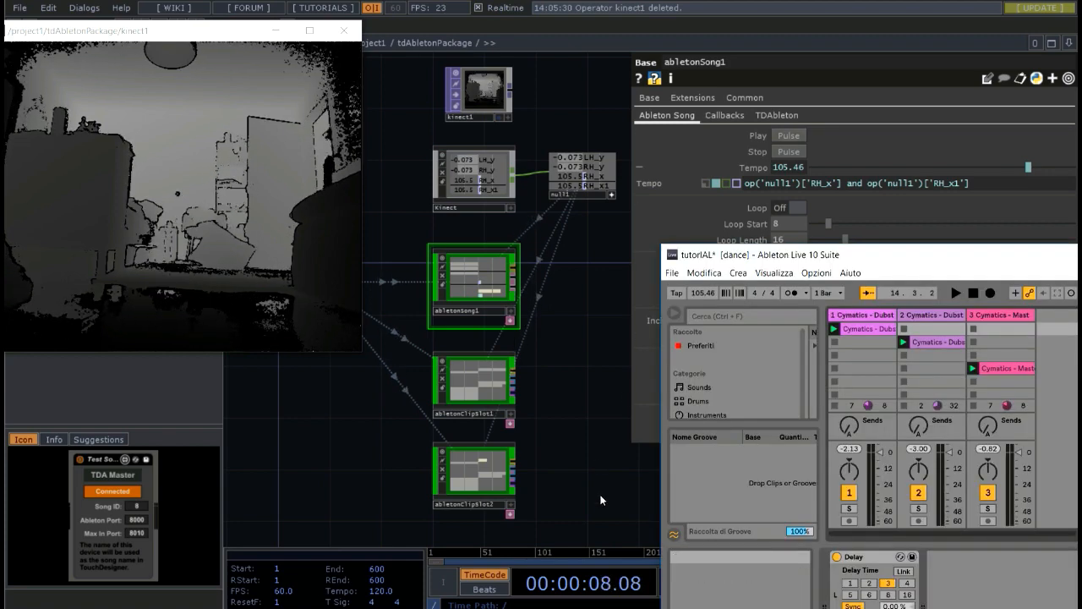
left_click(788, 136)
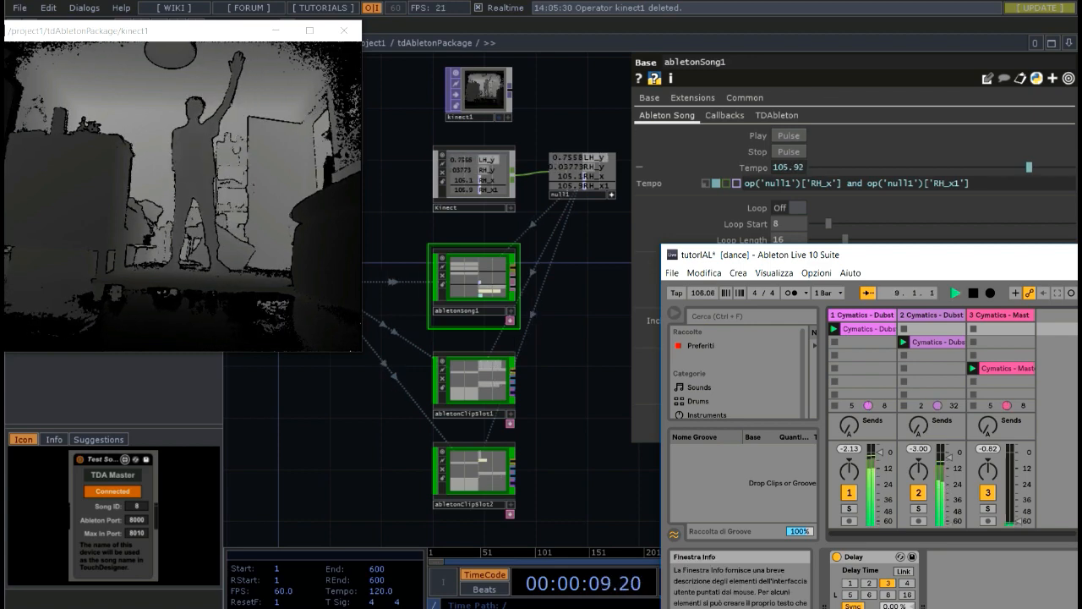